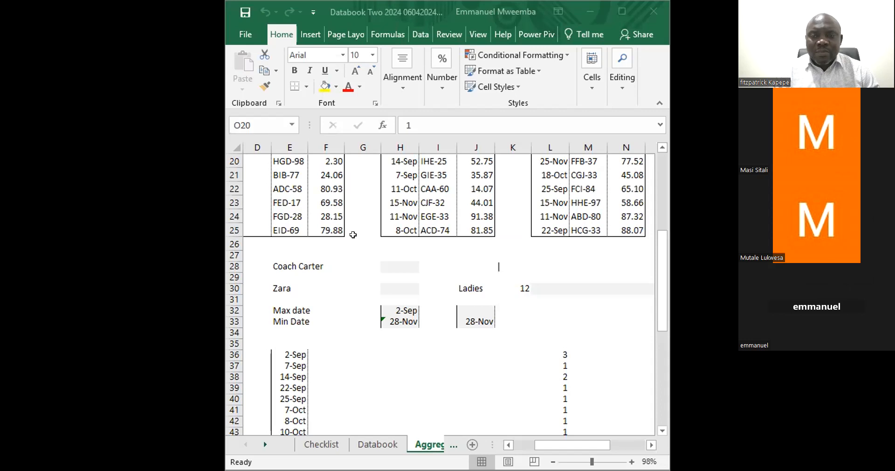
- Maximize the workbook window with the Aggregate sheet shown from its top rows
click(560, 40)
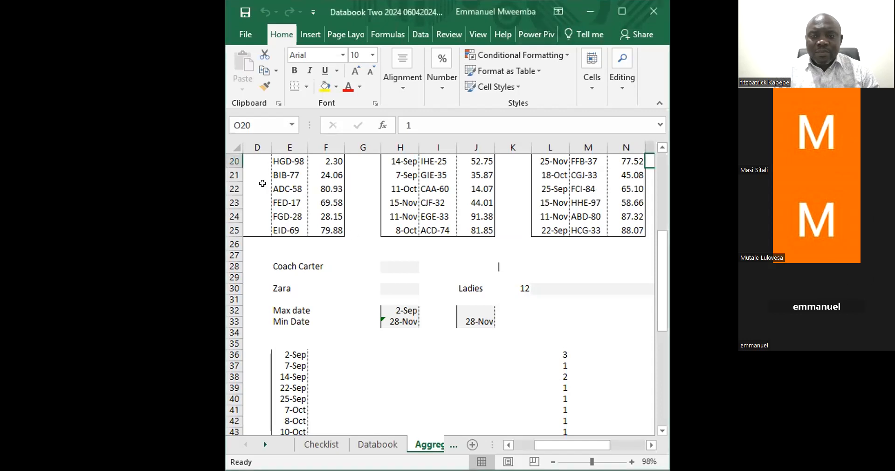
click(353, 251)
double_click(353, 251)
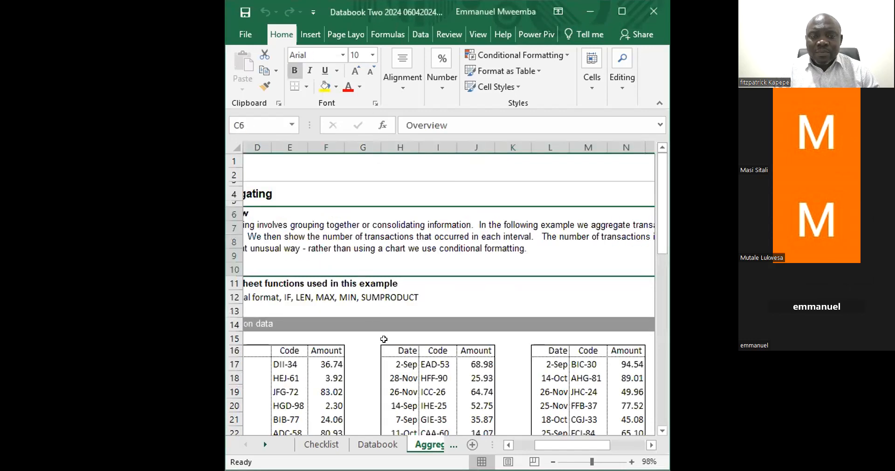
click(384, 339)
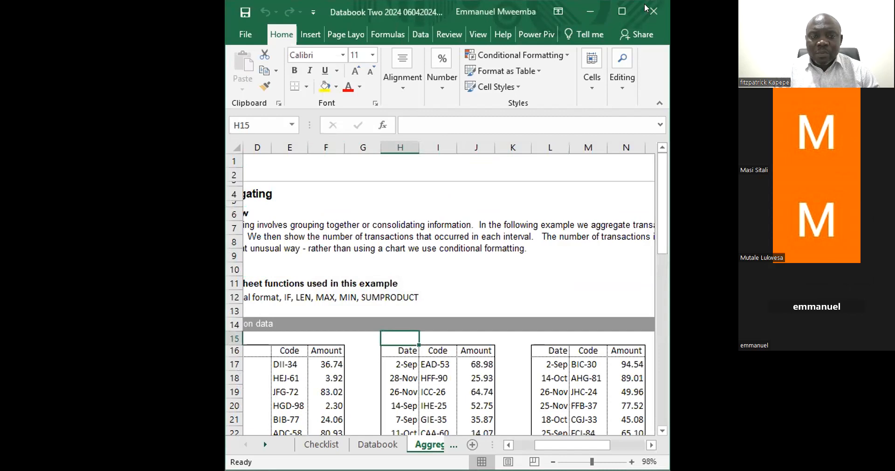
click(622, 11)
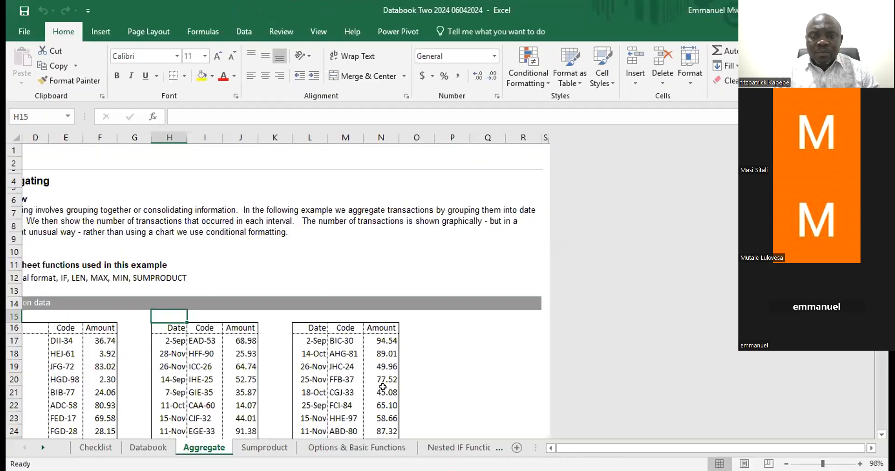
- Examine the Aggregate sheet from the overview and transaction tables down to the date list and its counts in rows 36 to 55
click(356, 378)
key(Up)
key(Up)
key(Up)
key(Up)
key(Up)
key(Up)
key(Up)
key(Up)
key(Up)
key(Up)
key(Up)
key(Up)
key(Up)
key(Up)
key(Up)
key(Up)
key(Up)
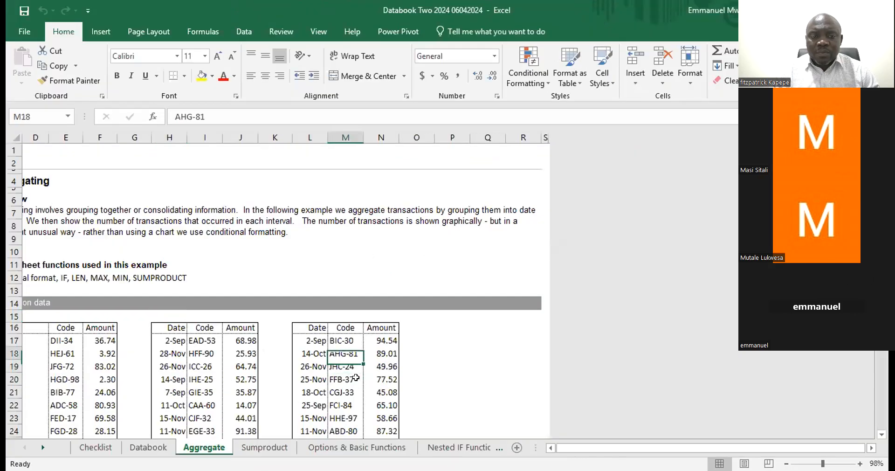
key(Down)
click(357, 378)
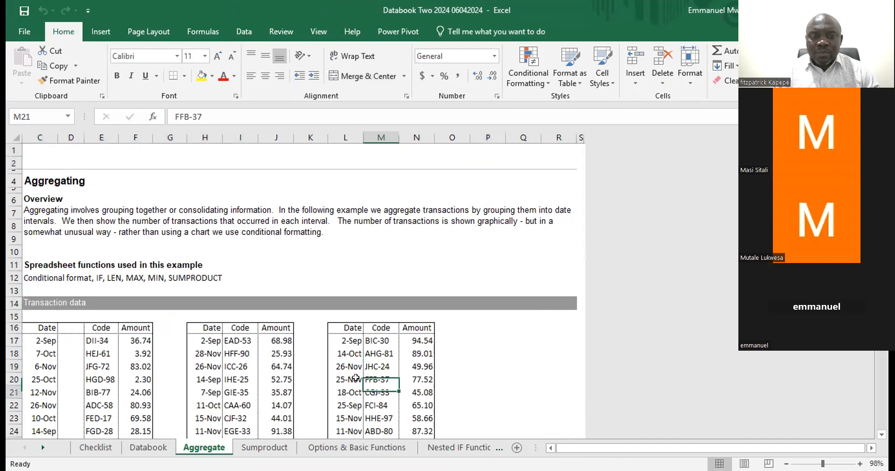
key(Down)
key(Down)
key(Down)
key(Down)
key(Down)
key(Down)
key(Down)
key(Down)
key(Down)
key(Down)
key(Down)
key(Down)
key(Down)
key(Down)
key(Down)
key(Down)
key(Down)
key(Down)
key(Down)
key(Down)
key(Down)
key(Down)
key(Down)
key(Down)
key(Down)
key(Down)
key(Down)
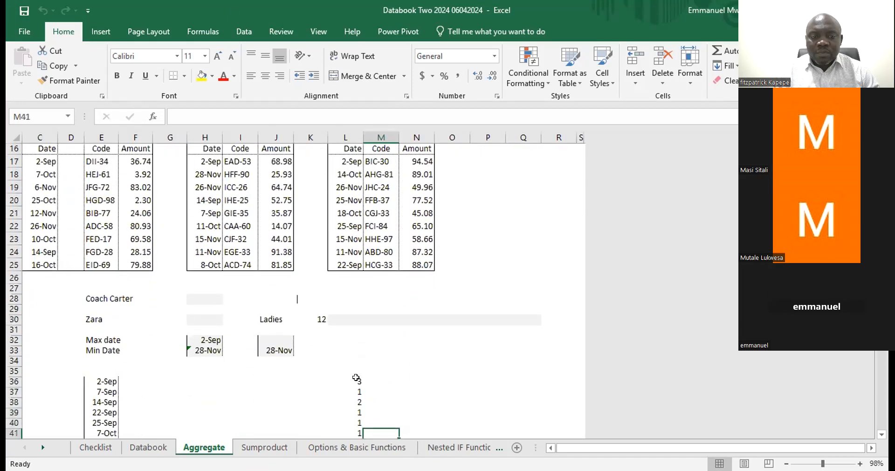
key(Left)
key(Left)
key(Left)
key(Left)
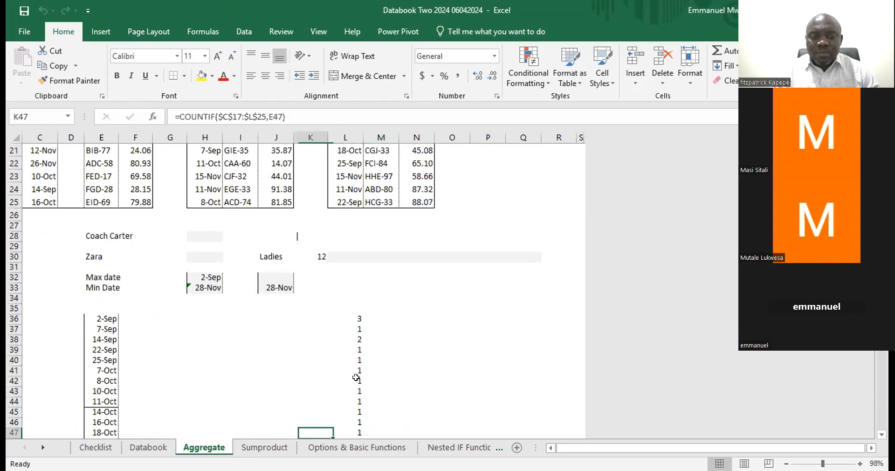
key(Down)
key(Down)
key(Down)
key(Down)
key(Down)
key(Down)
key(Down)
key(Down)
key(Down)
key(Down)
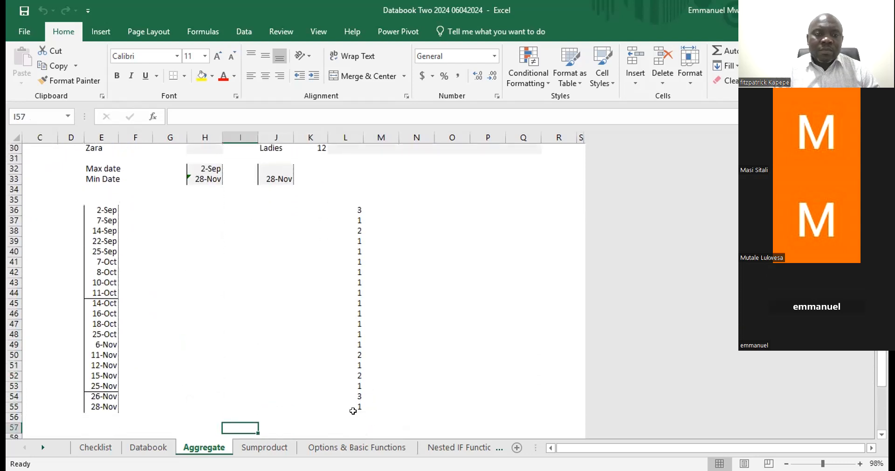
- Total the date counts in L36:L55 with AutoSum in cell L56
click(353, 413)
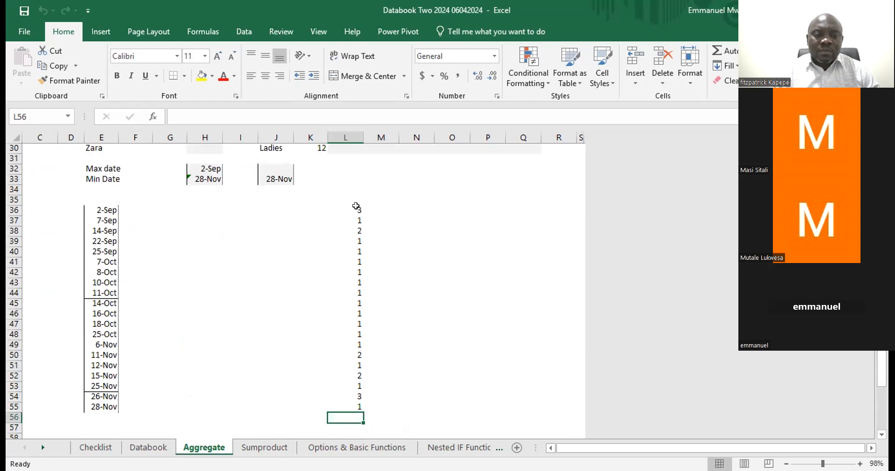
drag(357, 205, 355, 400)
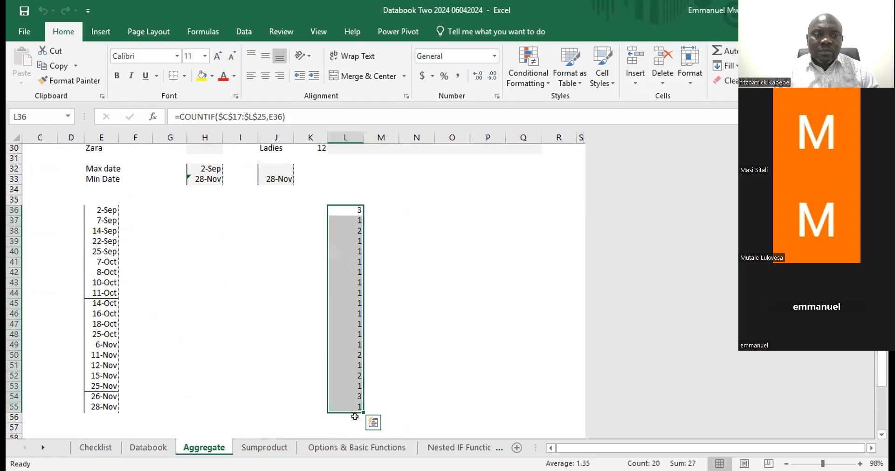
click(356, 416)
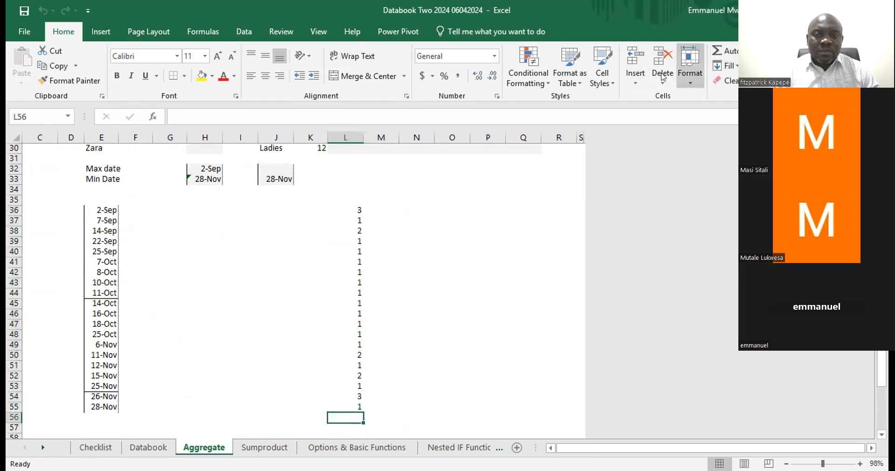
click(733, 51)
key(Return)
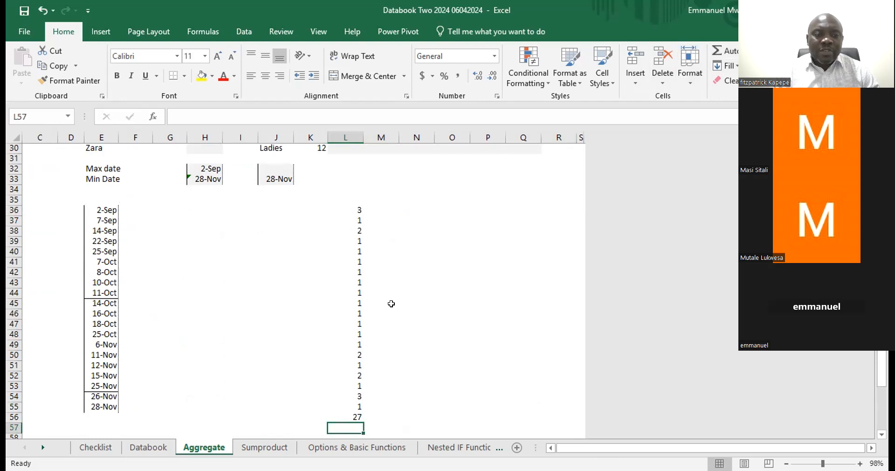
click(469, 174)
text(=)
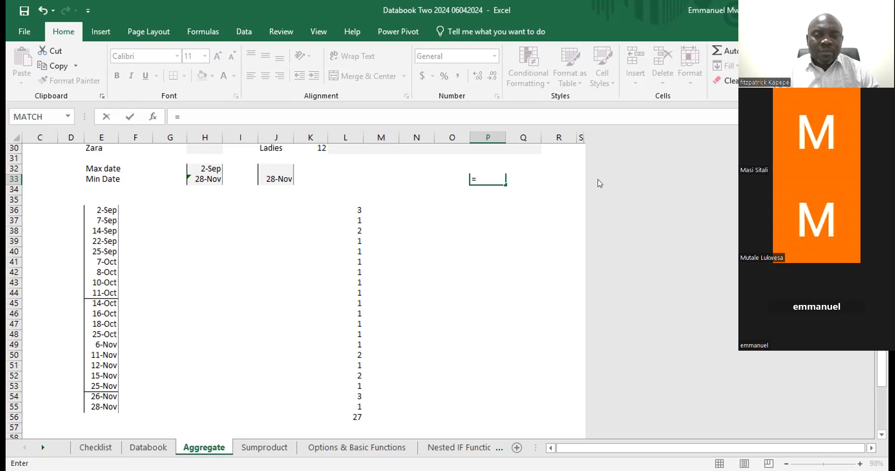
text(co)
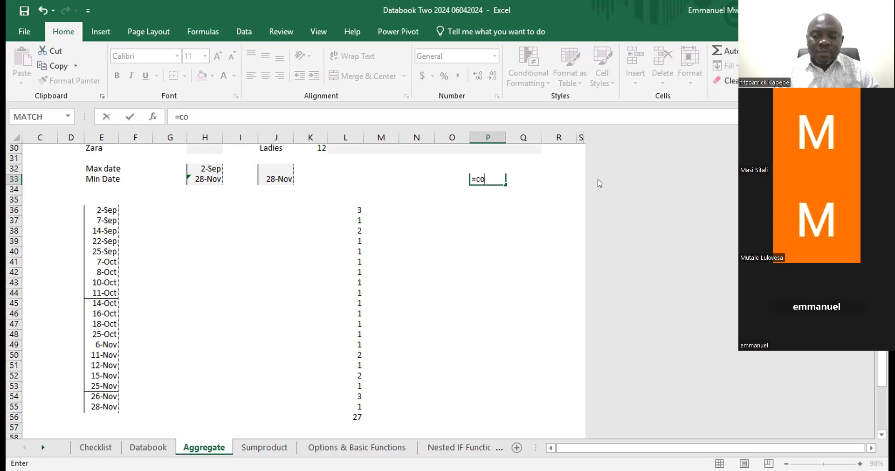
text(unt)
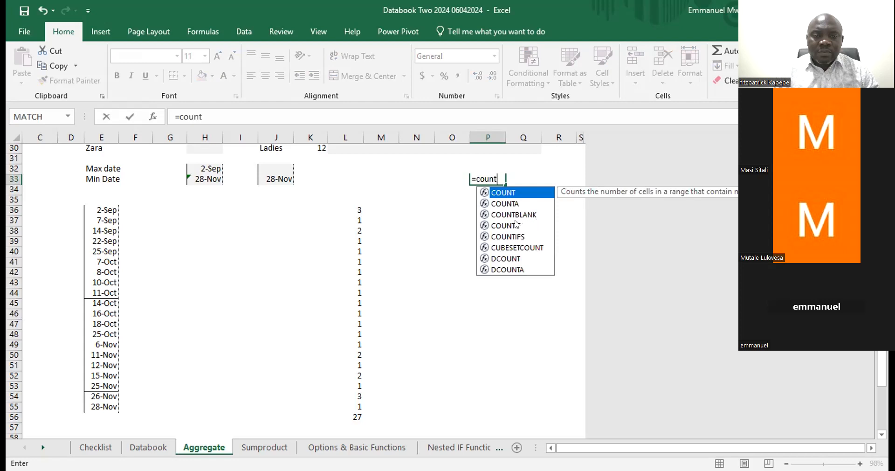
click(515, 225)
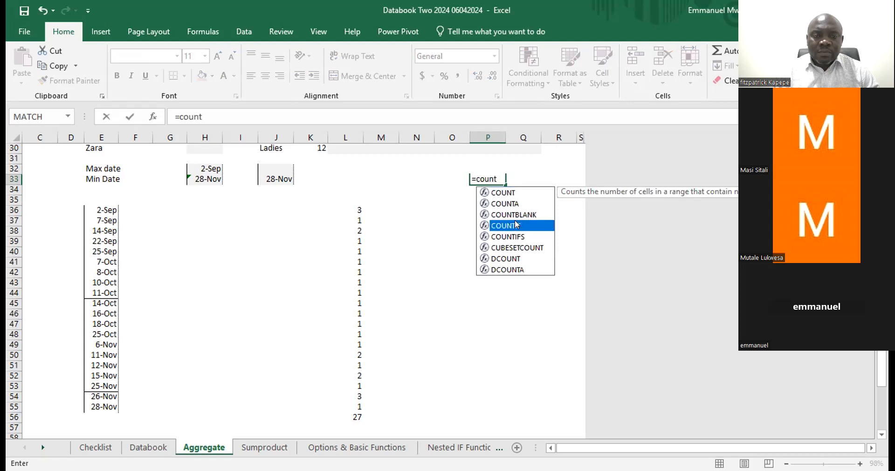
double_click(515, 225)
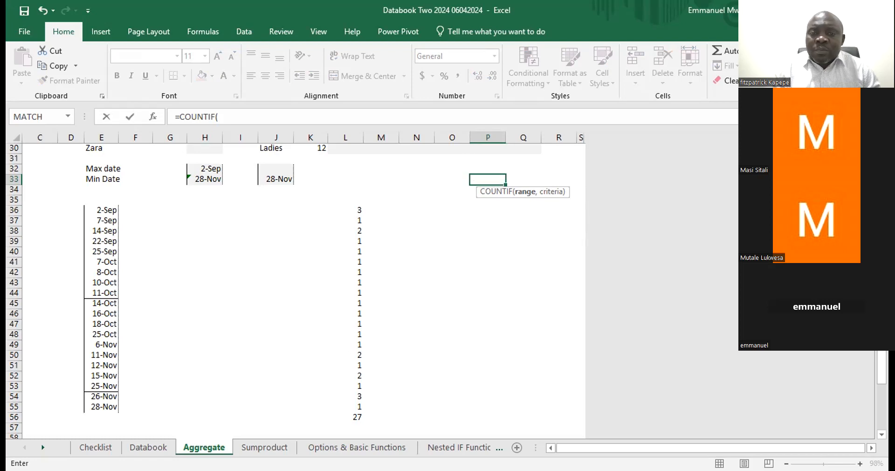
scroll(297, 194, up, 2)
scroll(179, 226, up, 4)
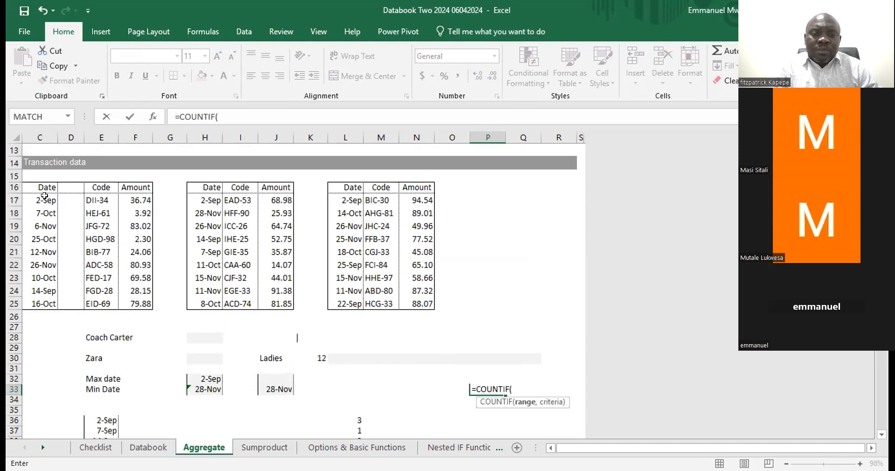
click(45, 200)
drag(44, 265, 45, 268)
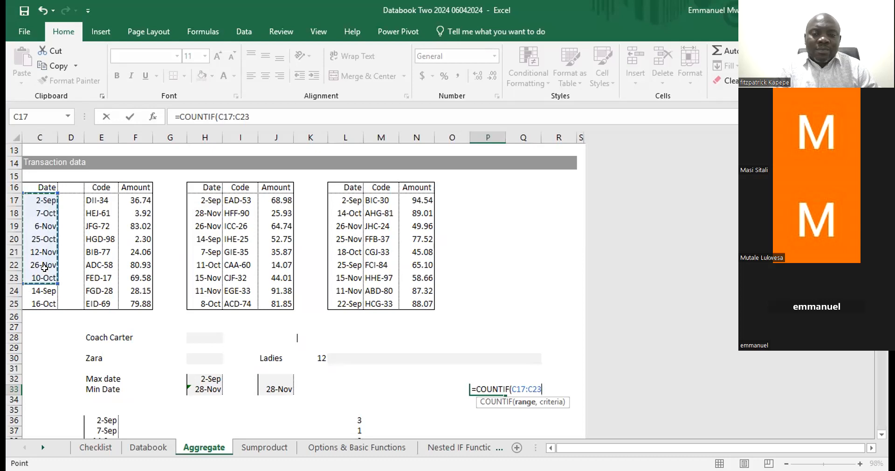
key(Escape)
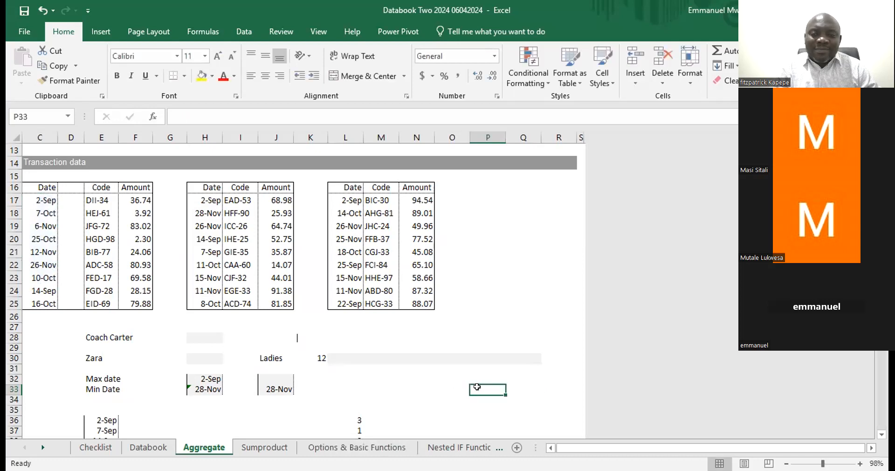
- Start a COUNTIF formula in cell P33 and open its Function Arguments dialog, placed clear of the transaction tables
text(=)
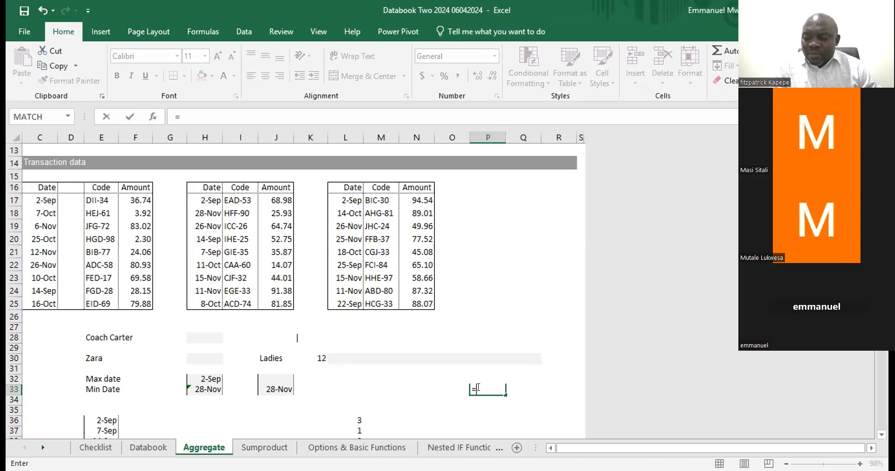
text(count)
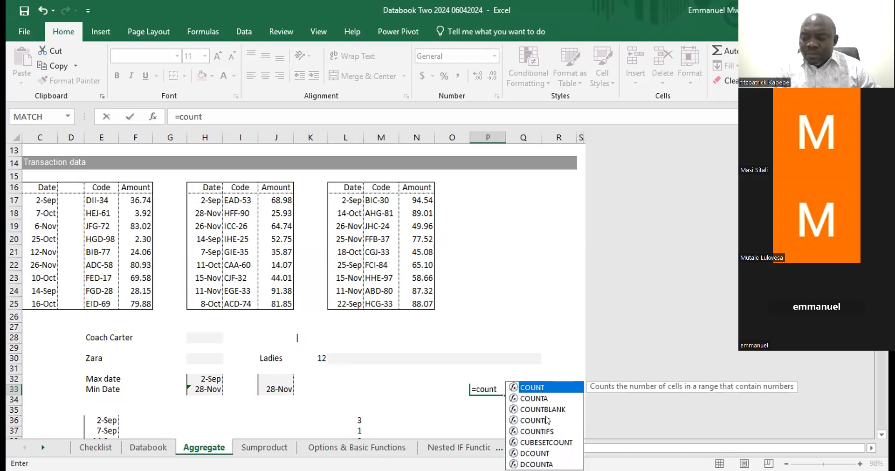
click(548, 420)
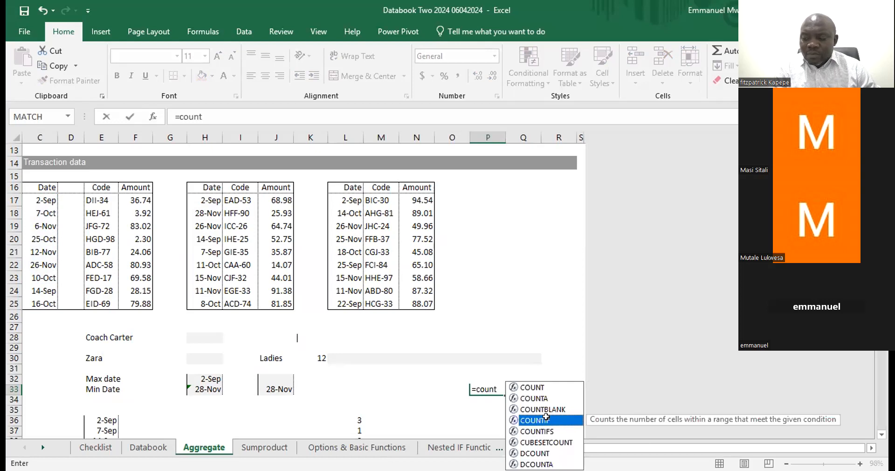
double_click(546, 418)
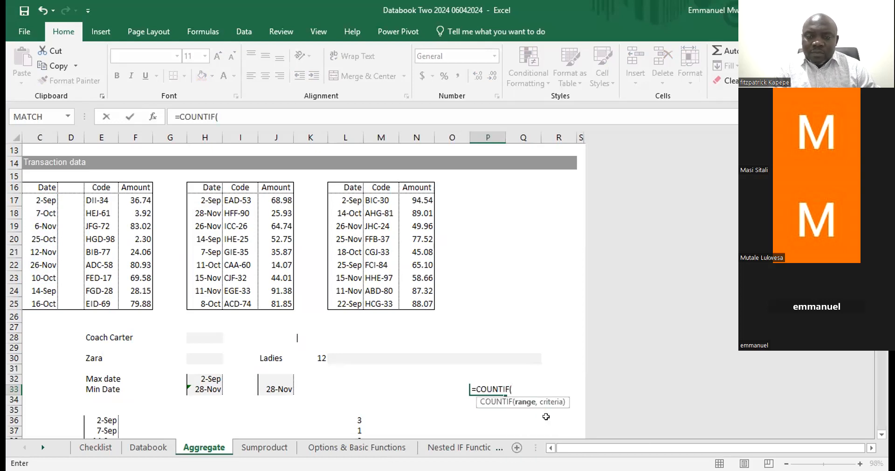
key(ctrl+a)
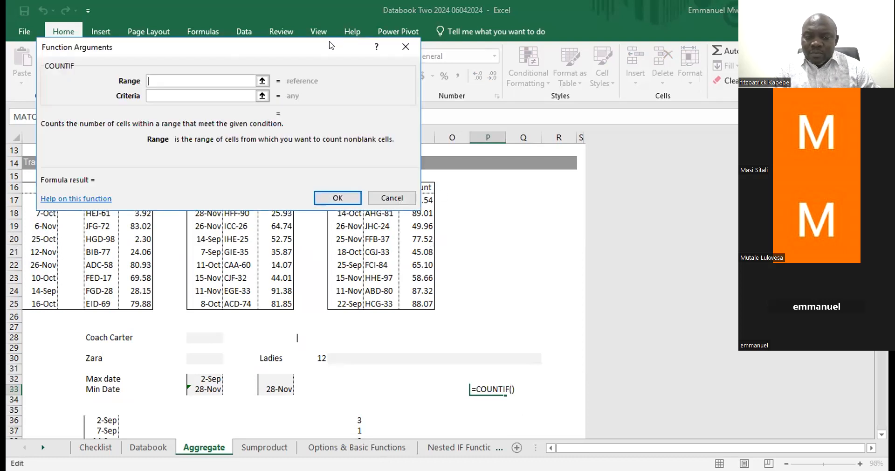
drag(330, 45, 747, 59)
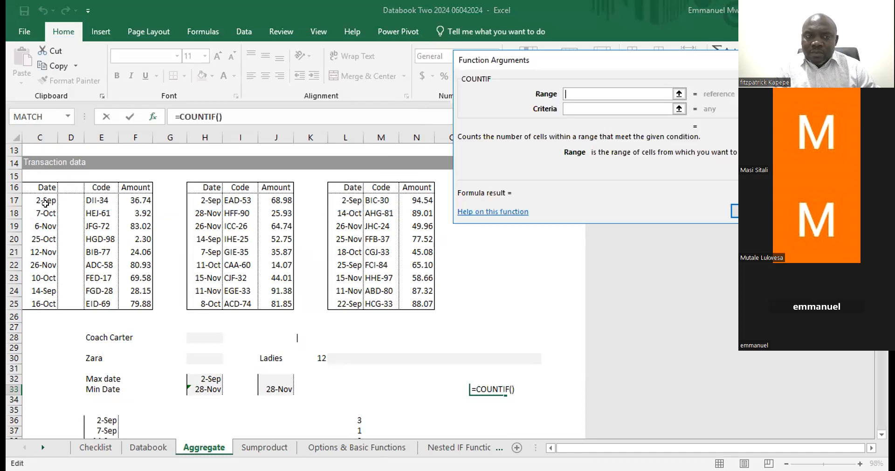
- Set the COUNTIF range to C17:L25, spanning the date columns of all three transaction tables
click(44, 200)
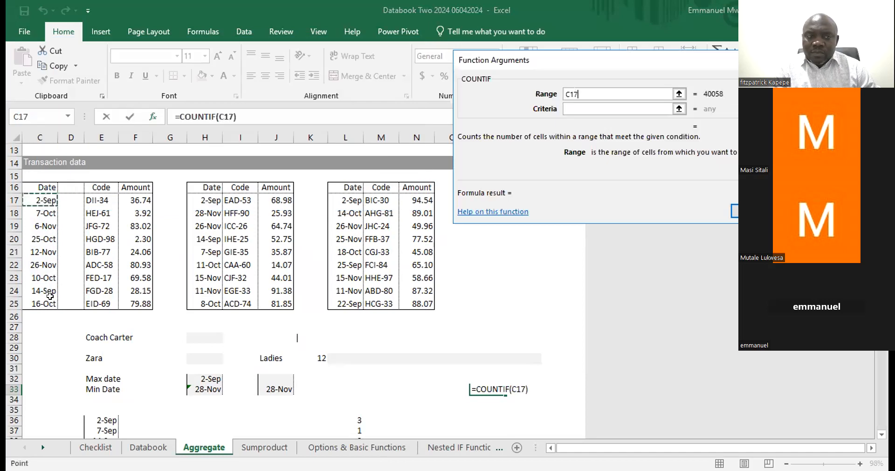
shift+click(50, 298)
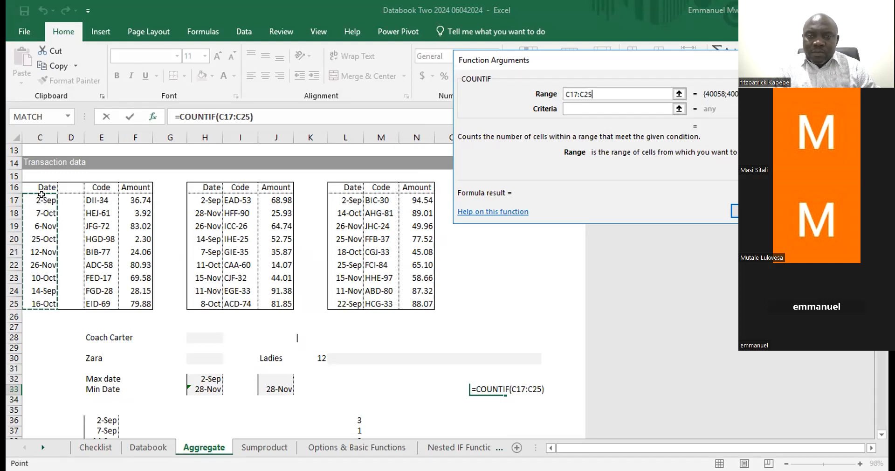
key(BackSpace)
key(BackSpace)
key(BackSpace)
key(BackSpace)
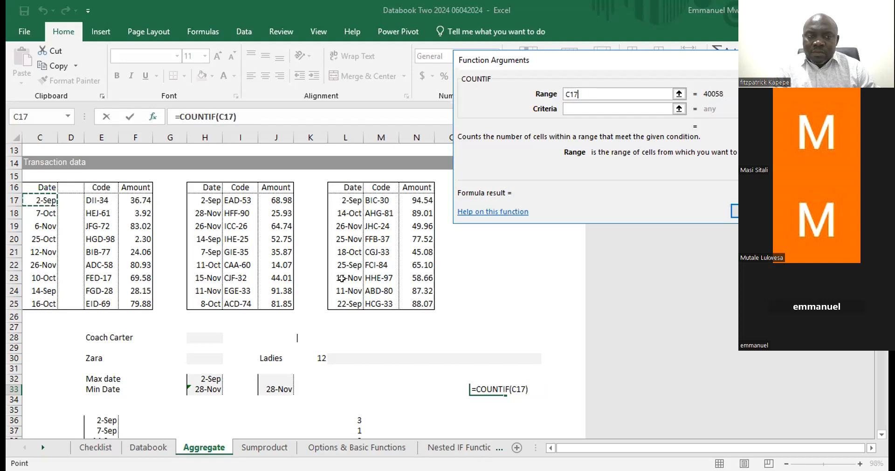
shift+click(345, 299)
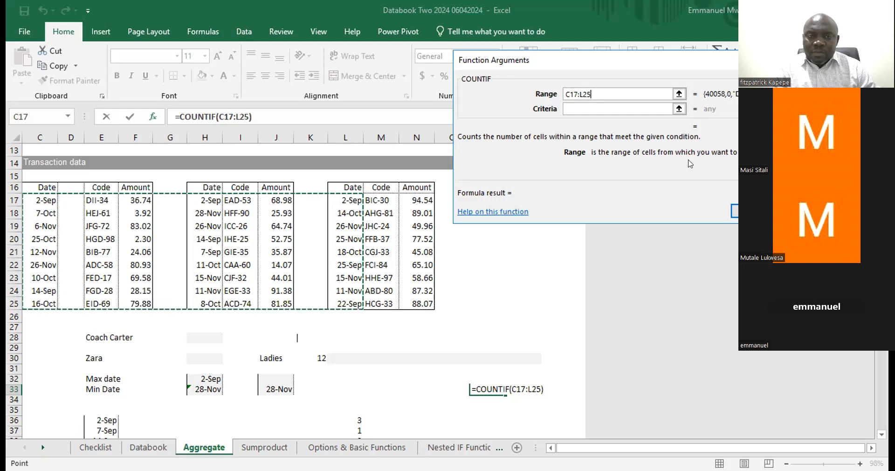
- Set the COUNTIF criteria to E36, the first date in the list, and complete the formula in P33
click(590, 103)
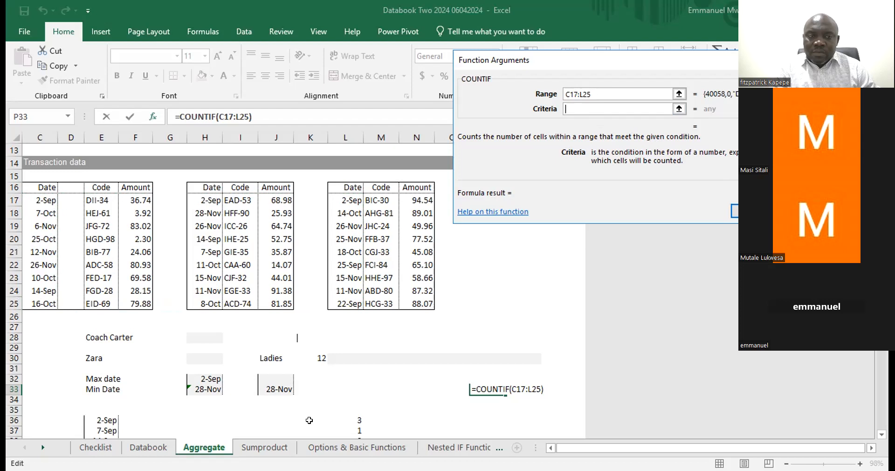
click(309, 417)
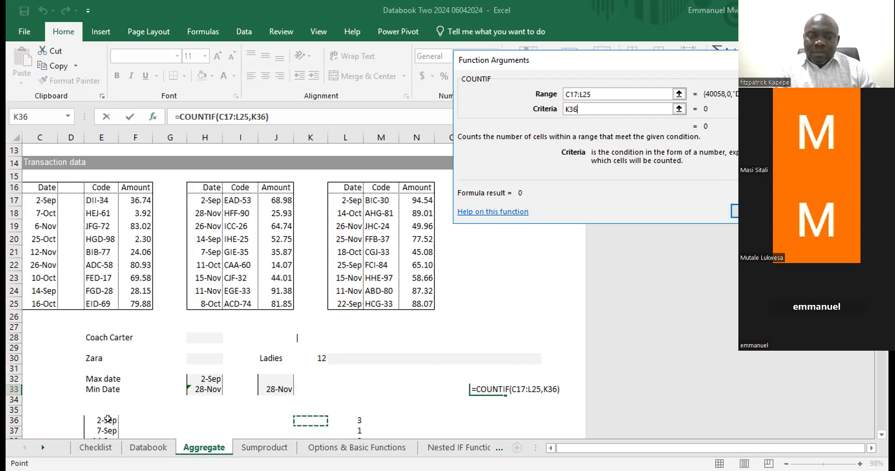
click(108, 420)
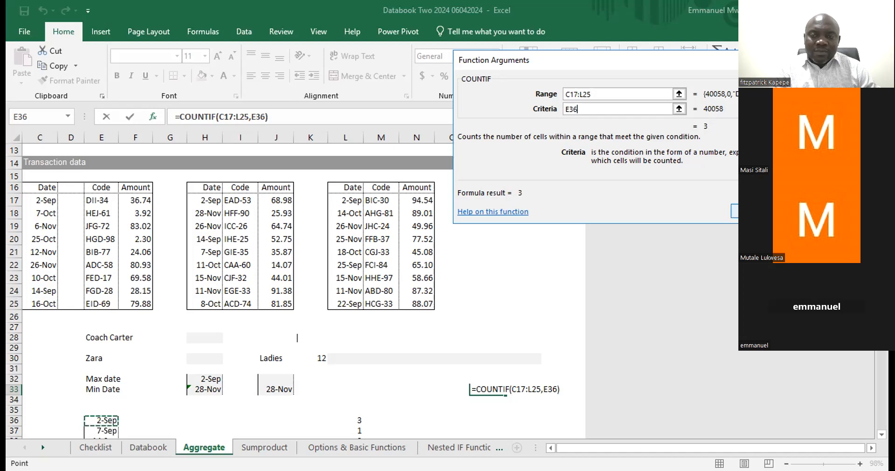
key(Return)
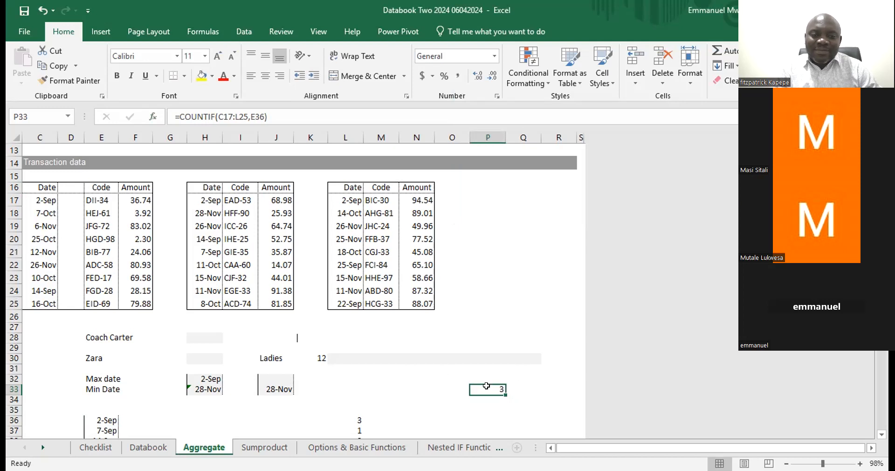
- Clear the formula in P33 and start a fresh COUNTIF there with its Function Arguments dialog open
key(Delete)
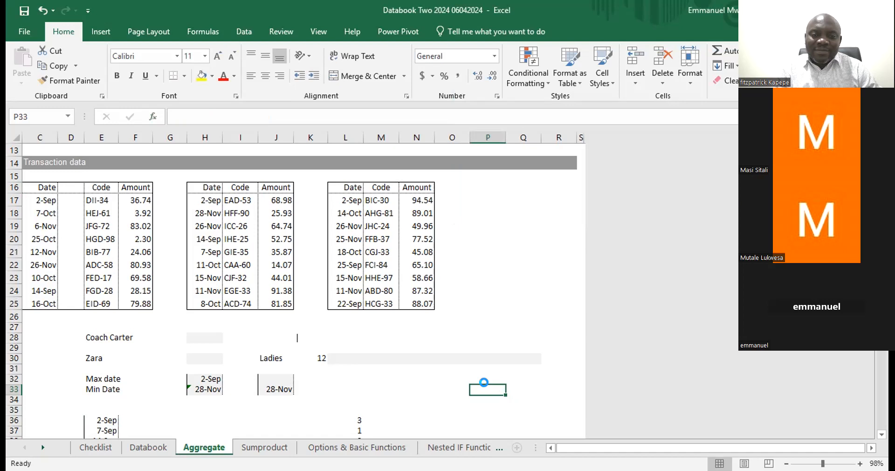
text(=)
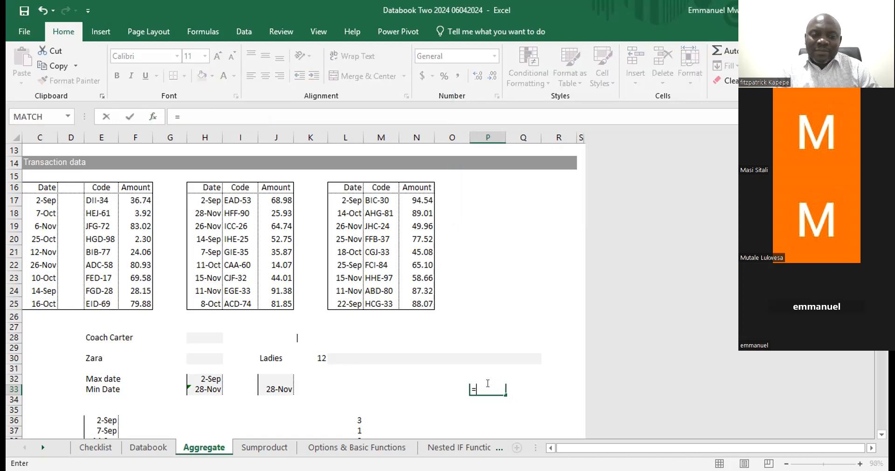
text(cou)
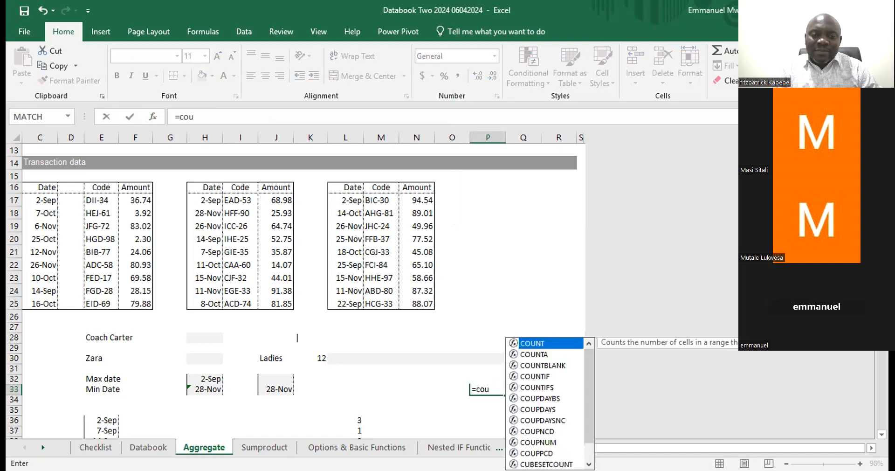
double_click(546, 376)
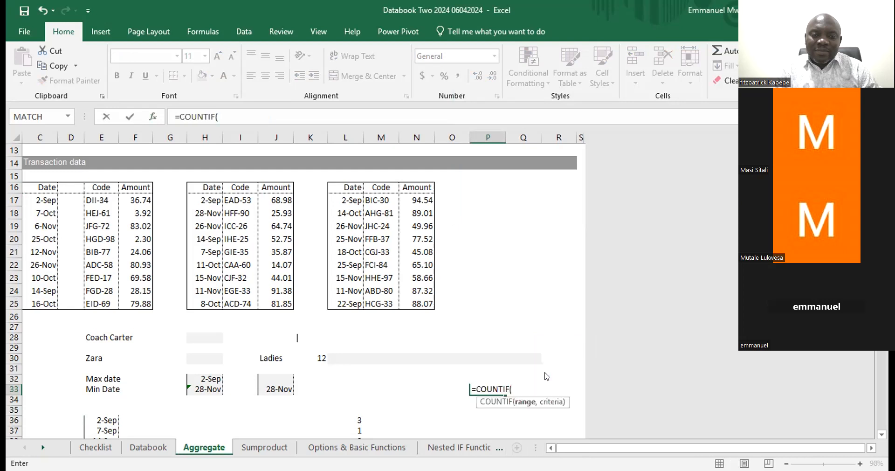
key(ctrl+a)
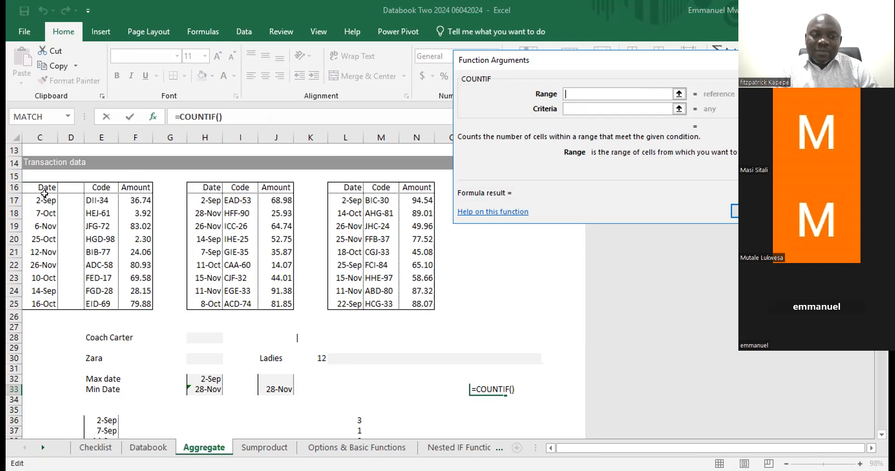
- Set the COUNTIF range to the absolute reference $C$17:$L$25 and the criteria to E36, completing the formula in P33
click(44, 197)
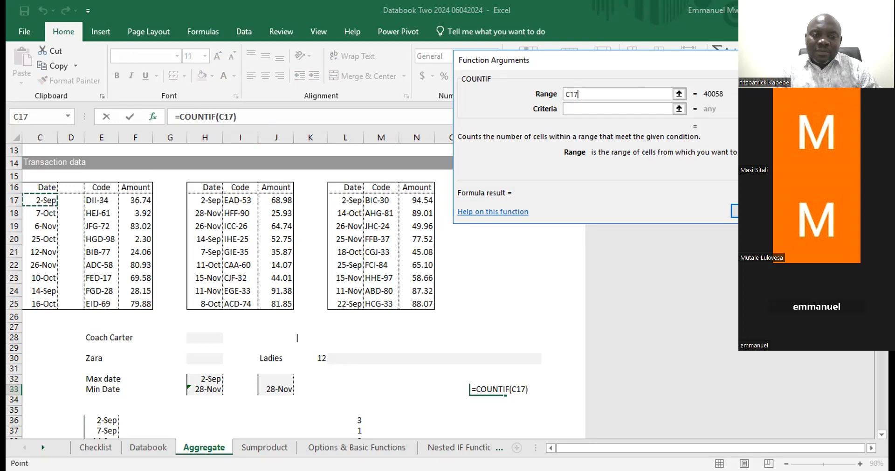
drag(47, 200, 347, 303)
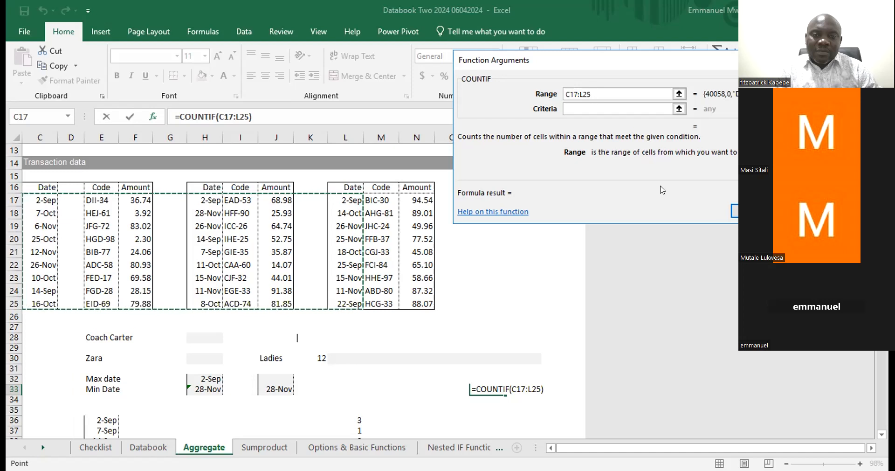
key(F4)
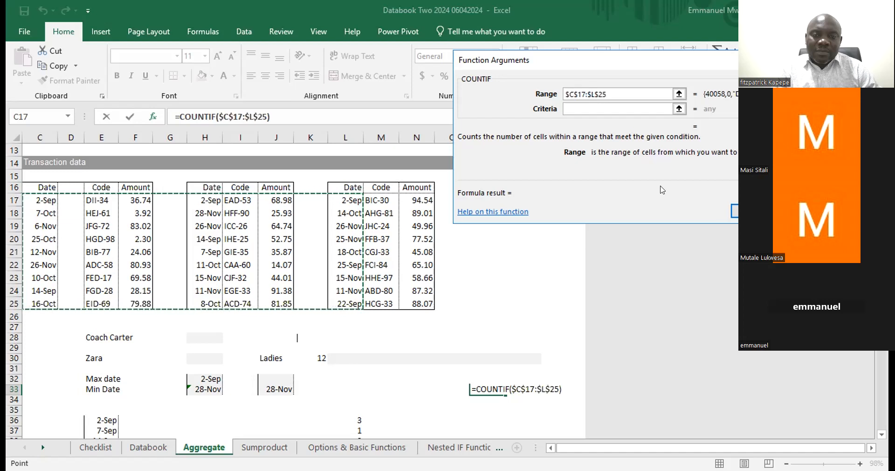
click(591, 108)
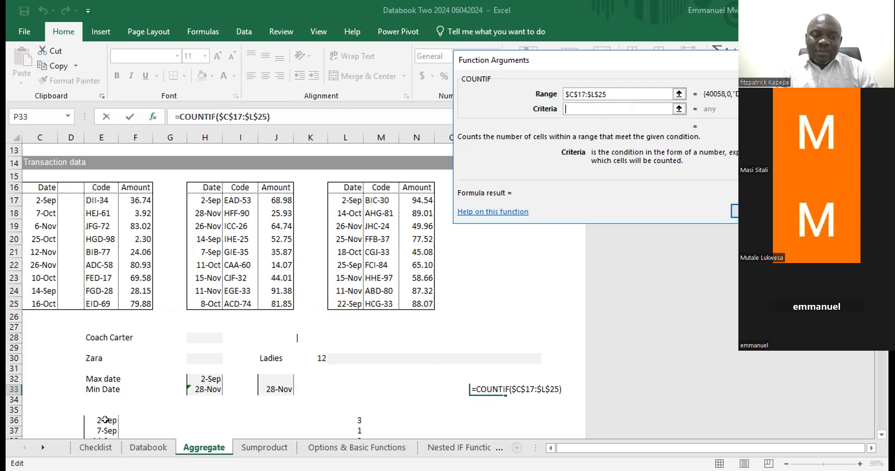
click(105, 419)
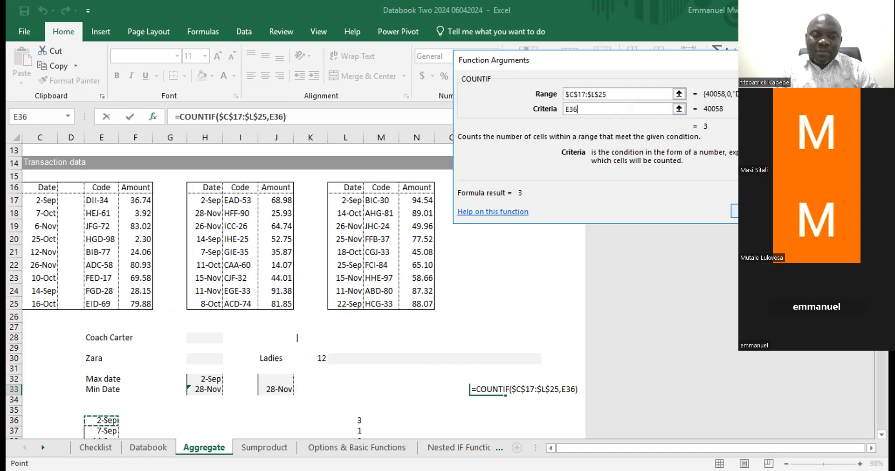
key(Return)
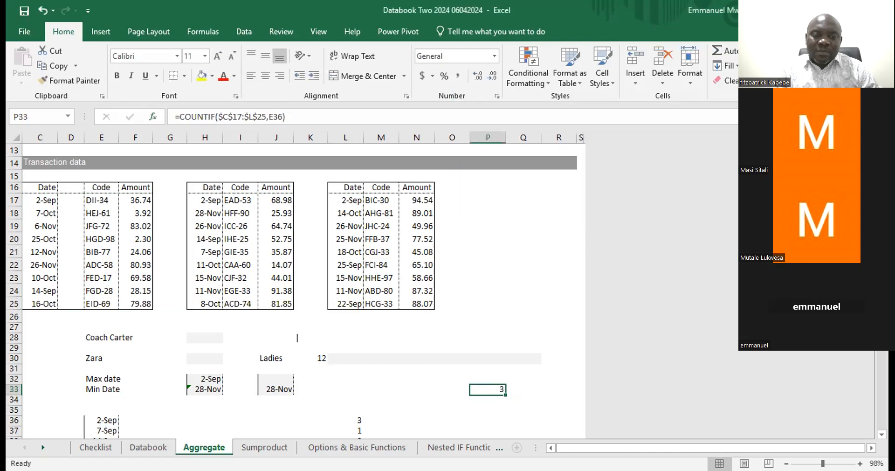
- Fill the COUNTIF formula from P33 down through P54
scroll(298, 289, down, 5)
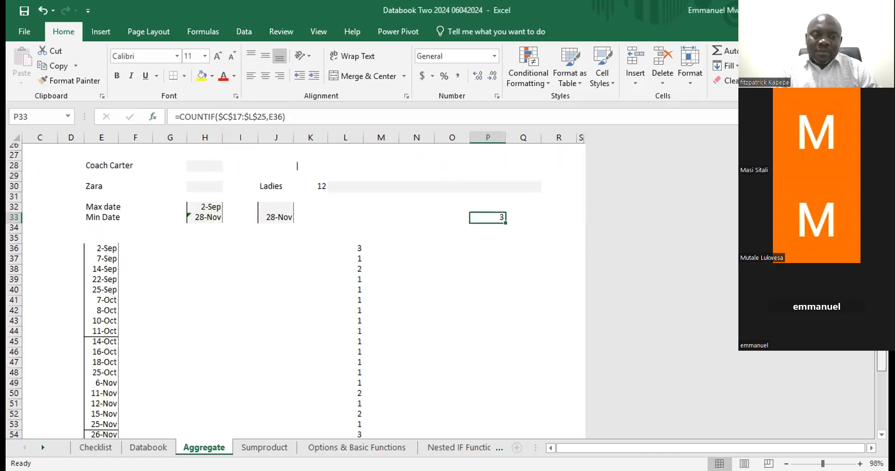
scroll(572, 175, down, 1)
scroll(572, 176, up, 1)
scroll(572, 176, down, 1)
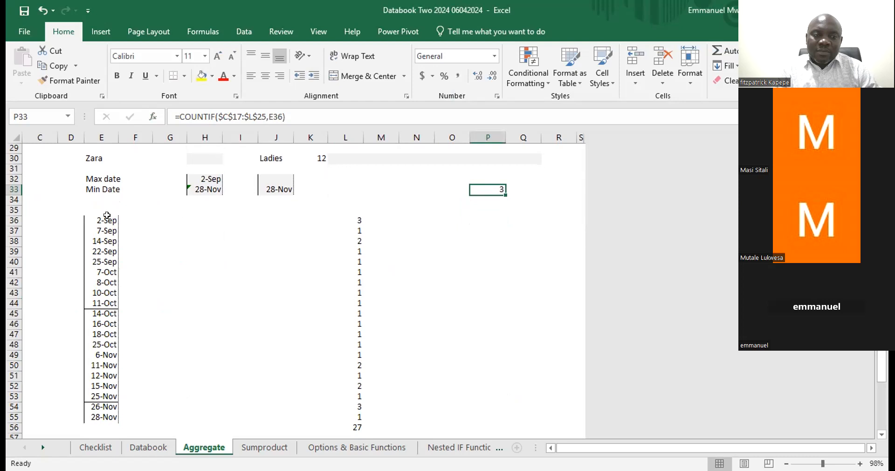
drag(503, 194, 495, 411)
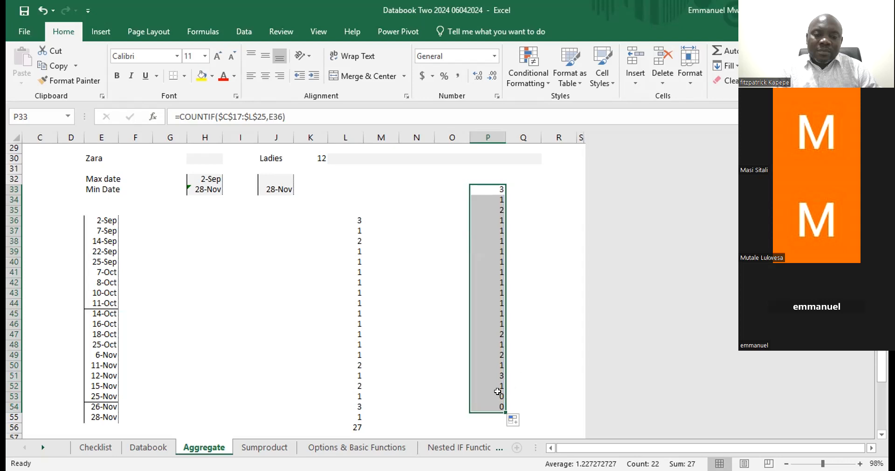
- Clear the surplus formulas in P53:P54 and total the counts above with AutoSum in P53
click(498, 395)
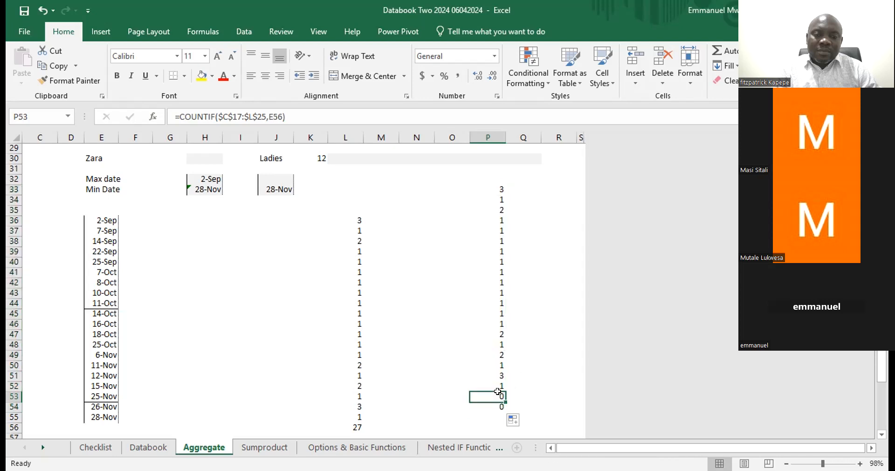
drag(498, 392, 497, 406)
key(Delete)
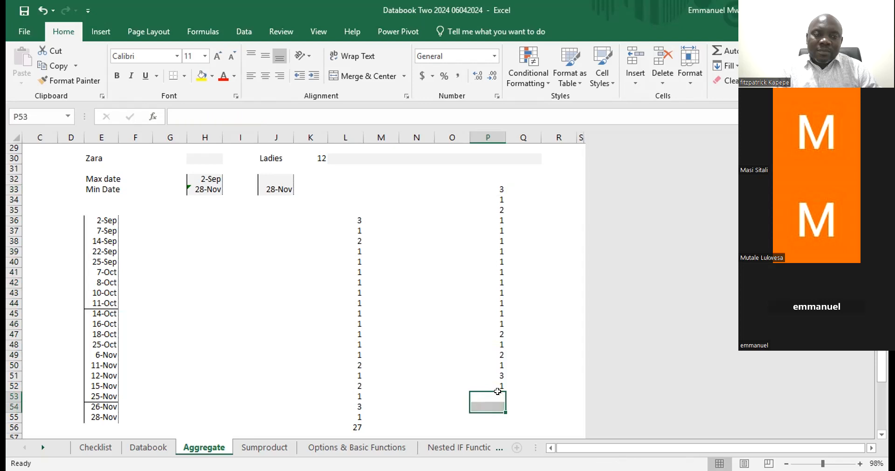
click(498, 398)
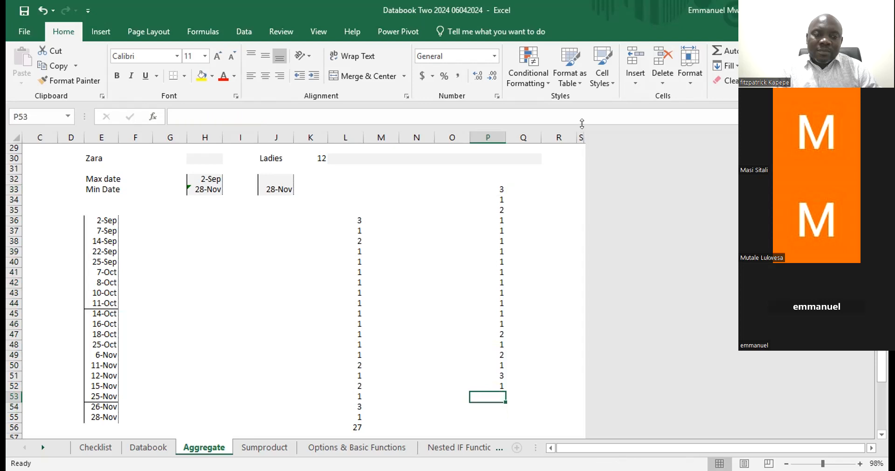
click(722, 49)
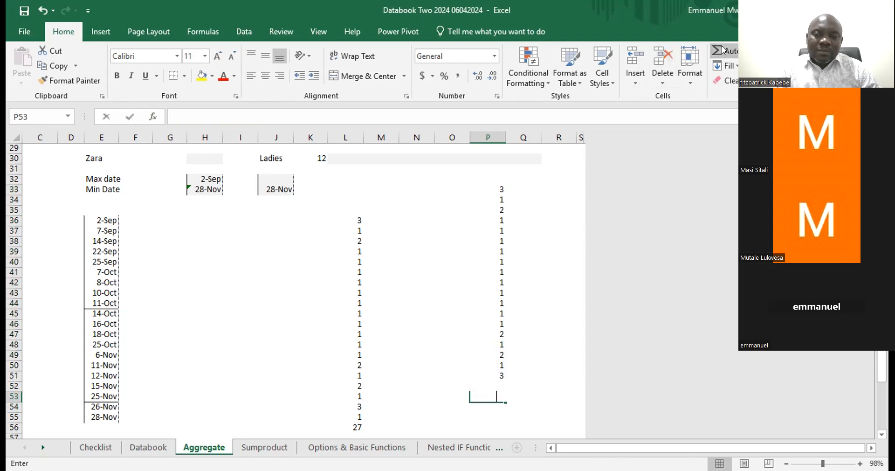
key(Return)
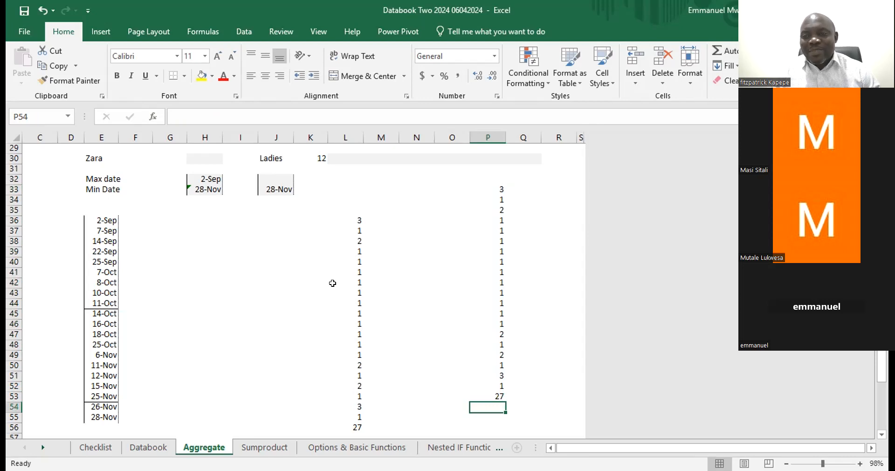
- Clear the contents of L34:Q59, removing the practice counts and totals beside the date list
click(532, 178)
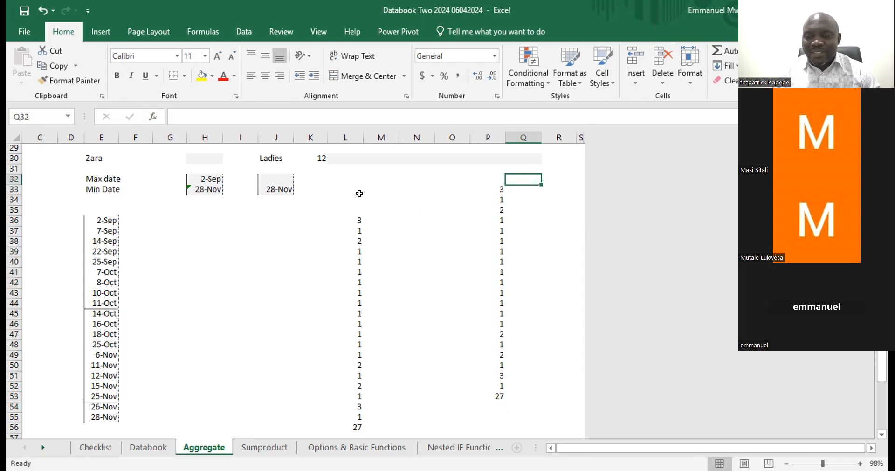
drag(360, 198, 516, 442)
key(Delete)
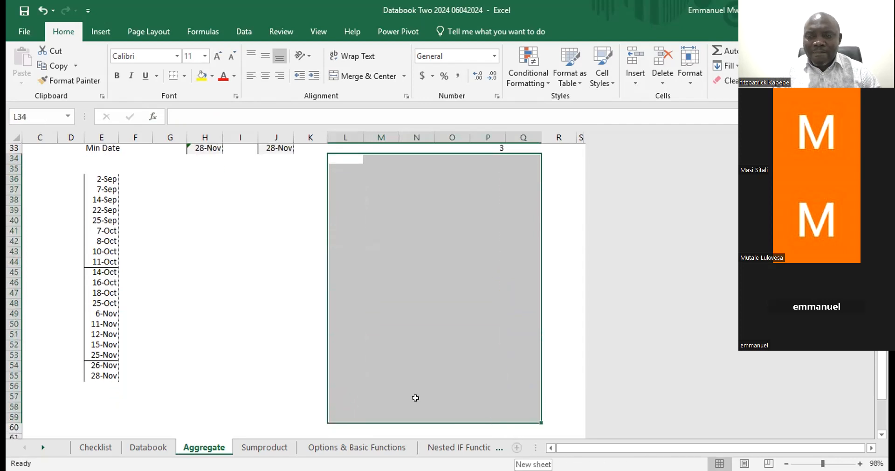
click(230, 269)
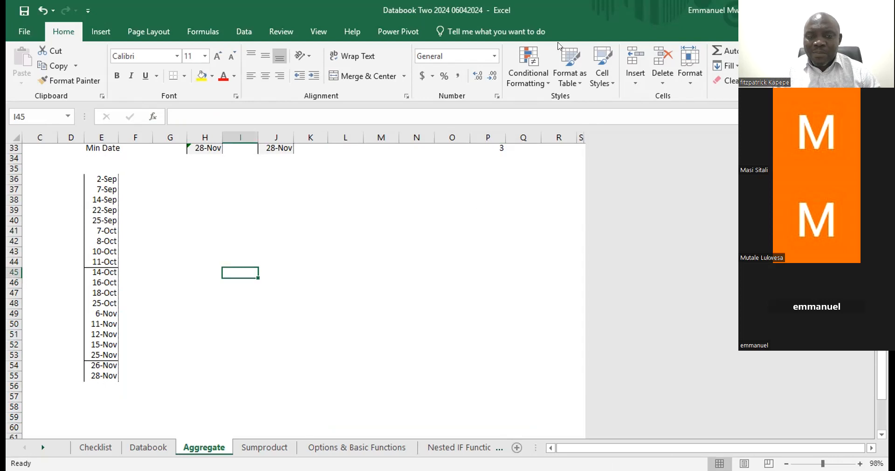
click(439, 37)
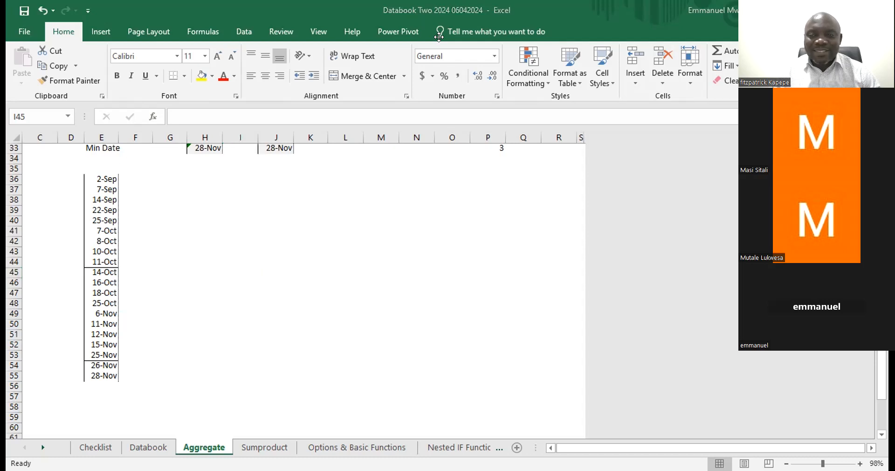
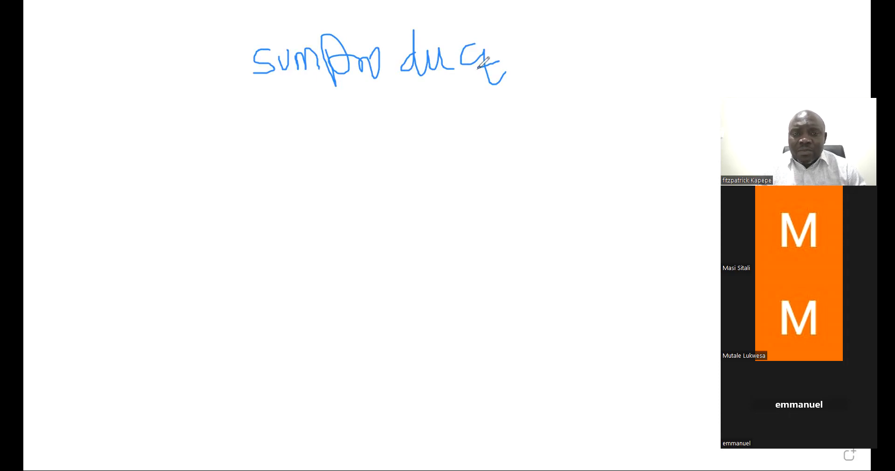
- On the whiteboard, underline the handwritten Sumproduct heading and write the formula's opening "= SP((Range₁" below it
drag(269, 94, 525, 96)
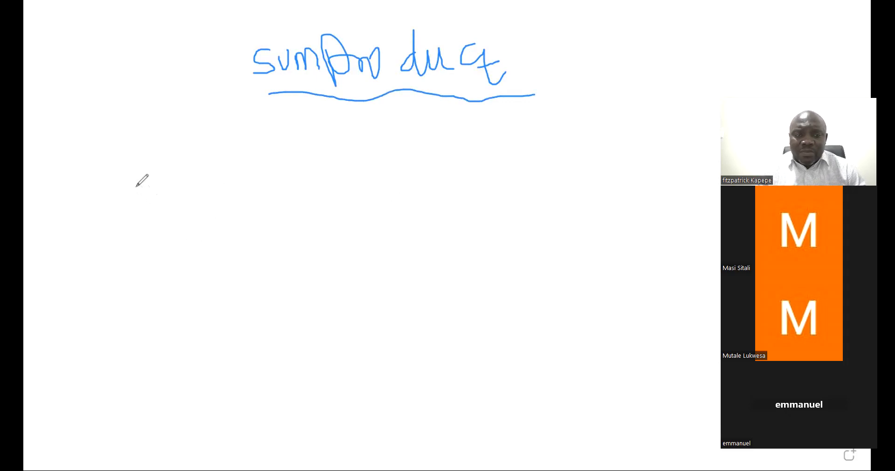
mouse_move(134, 187)
mouse_down()
mouse_move(165, 188)
mouse_move(159, 198)
mouse_up()
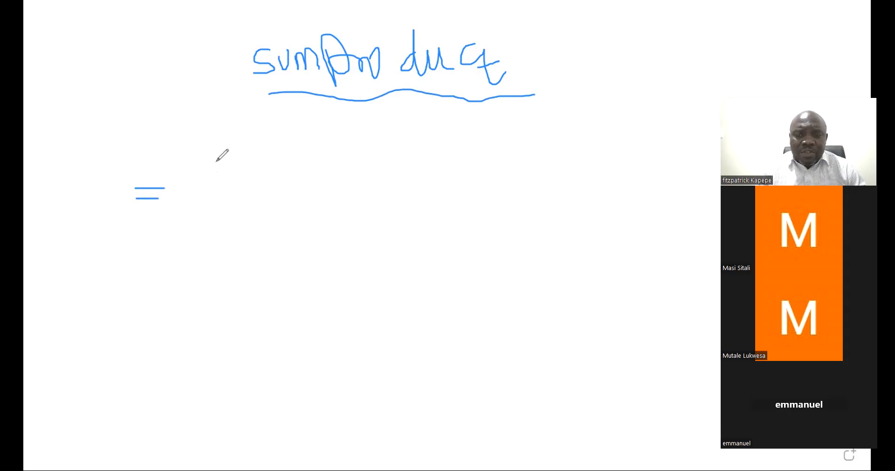
mouse_move(212, 163)
mouse_down()
mouse_move(232, 177)
mouse_move(206, 191)
mouse_up()
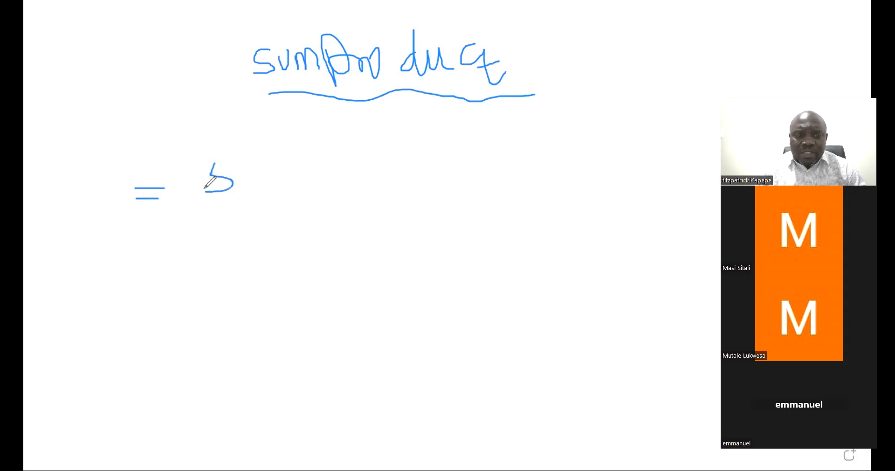
mouse_move(237, 158)
mouse_down()
mouse_move(245, 210)
mouse_move(237, 176)
mouse_up()
drag(291, 147, 276, 210)
drag(314, 151, 314, 209)
mouse_move(338, 169)
mouse_down()
mouse_move(341, 198)
mouse_move(350, 173)
mouse_move(359, 205)
mouse_up()
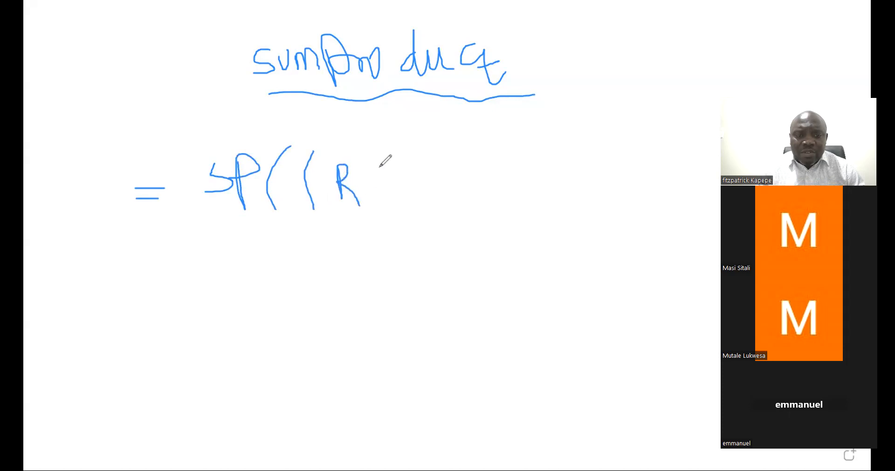
mouse_move(381, 169)
mouse_down()
mouse_move(441, 204)
mouse_move(455, 185)
mouse_move(459, 205)
mouse_up()
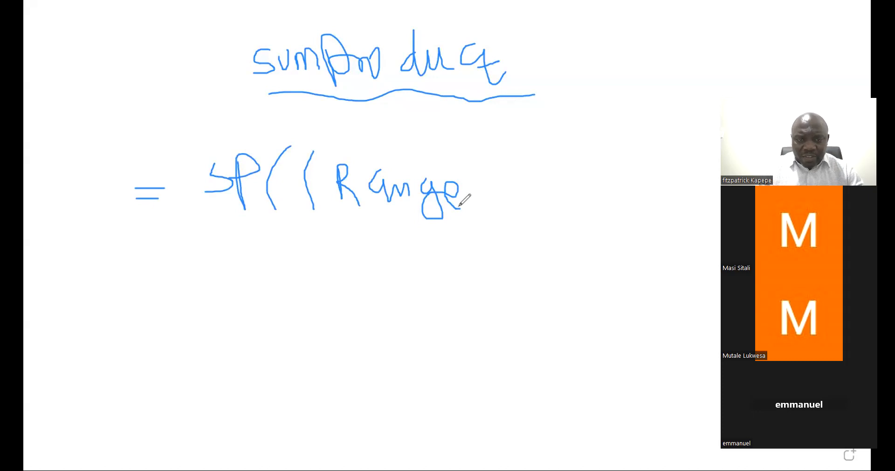
drag(463, 210, 464, 228)
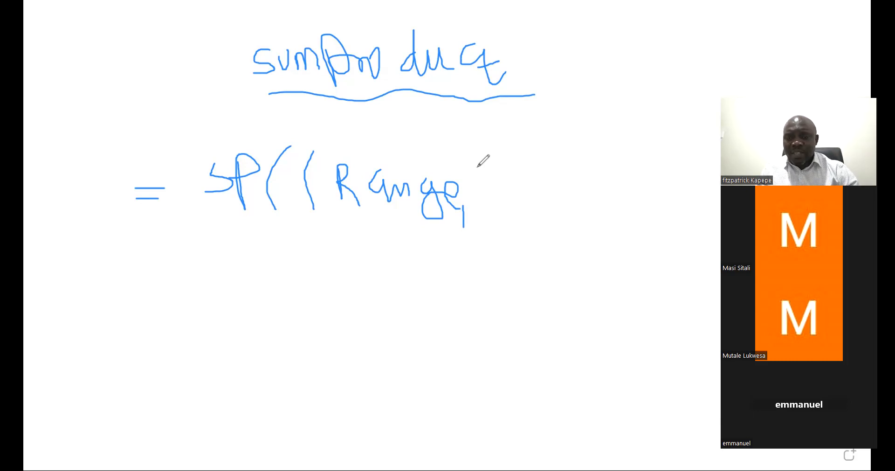
- Continue the handwritten formula after Range₁ with "≥ D₁) ×", completing the first date condition
mouse_move(471, 162)
mouse_down()
mouse_move(507, 186)
mouse_move(477, 202)
mouse_move(504, 200)
mouse_up()
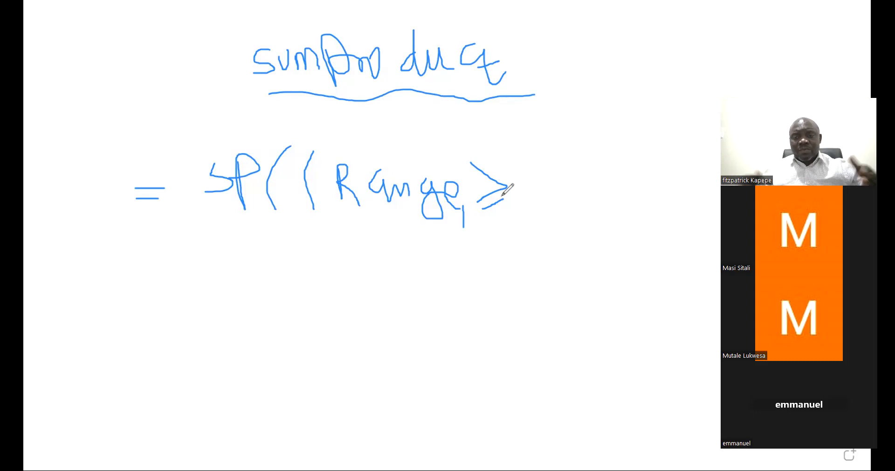
drag(521, 160, 511, 222)
drag(553, 200, 554, 220)
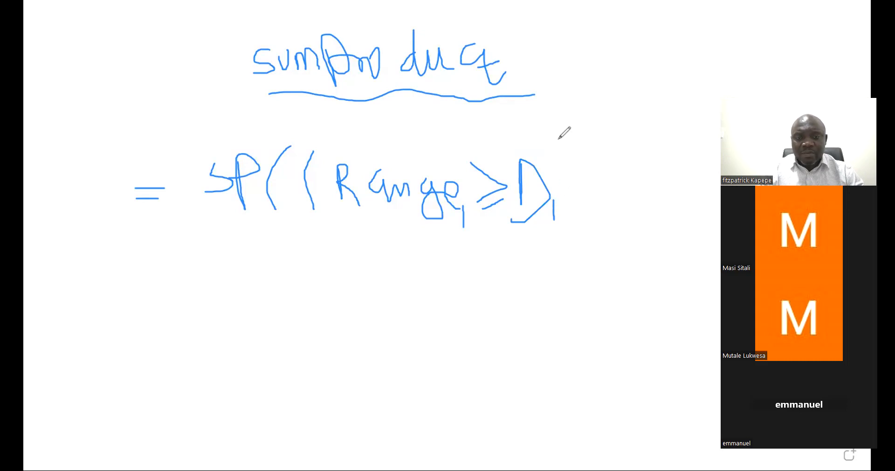
mouse_move(560, 145)
mouse_down()
mouse_move(577, 174)
mouse_move(577, 223)
mouse_up()
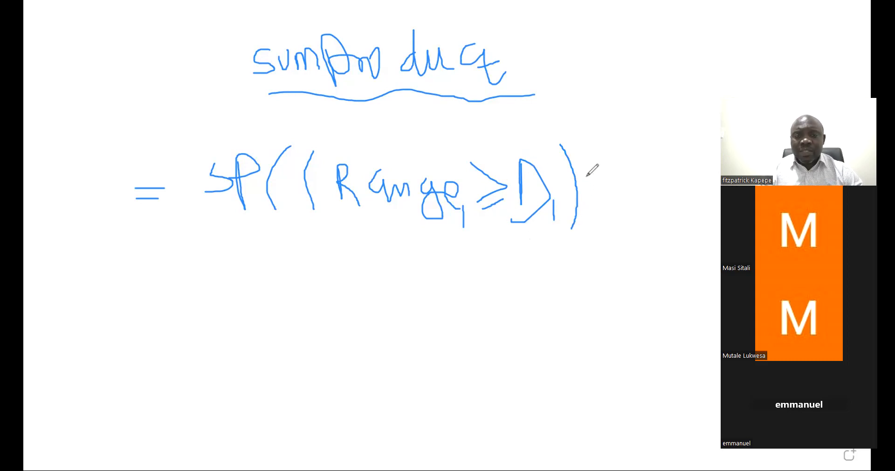
mouse_move(587, 175)
mouse_down()
mouse_move(606, 192)
mouse_move(595, 182)
mouse_move(589, 196)
mouse_up()
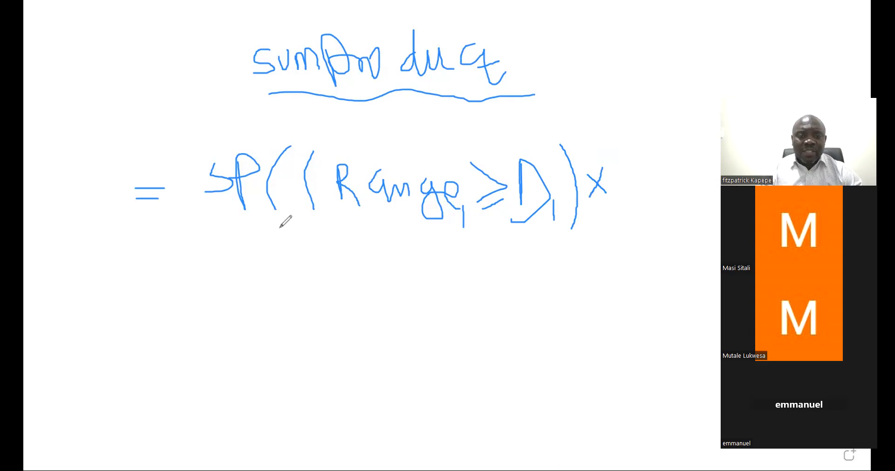
- Handwrite the second condition "Range₁ < D₂))" on a new line below the first one
mouse_move(248, 238)
mouse_down()
mouse_move(248, 299)
mouse_move(254, 262)
mouse_move(274, 284)
mouse_up()
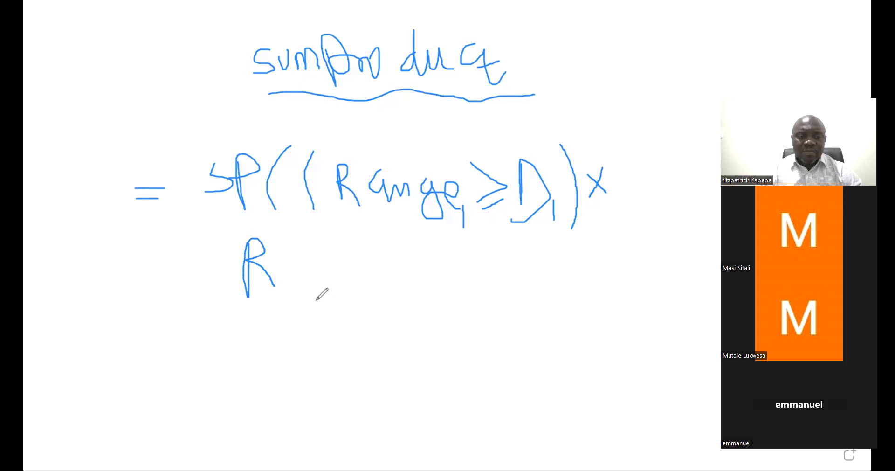
mouse_move(291, 267)
mouse_down()
mouse_move(278, 291)
mouse_move(332, 276)
mouse_move(354, 298)
mouse_move(371, 261)
mouse_move(386, 306)
mouse_up()
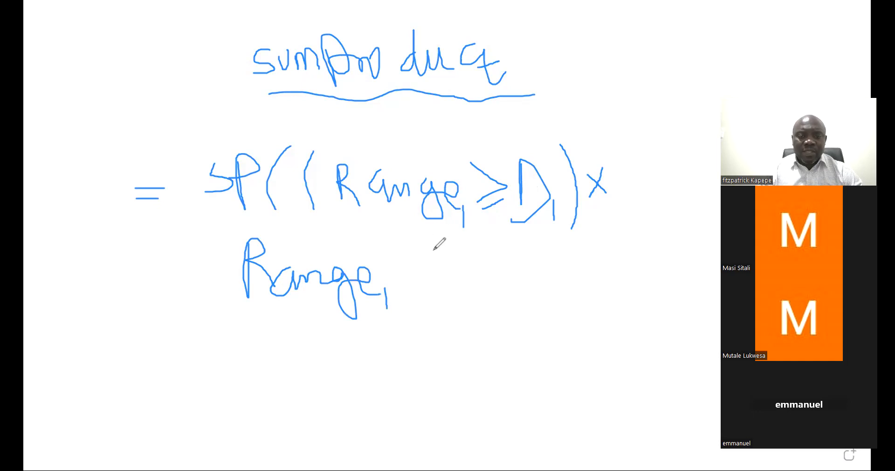
mouse_move(435, 254)
mouse_down()
mouse_move(403, 266)
mouse_move(433, 289)
mouse_up()
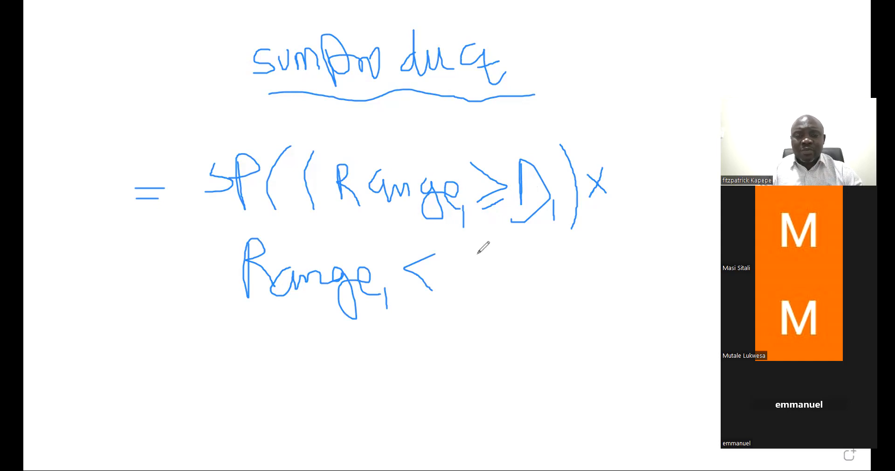
mouse_move(463, 240)
mouse_down()
mouse_move(462, 291)
mouse_move(490, 268)
mouse_move(460, 289)
mouse_up()
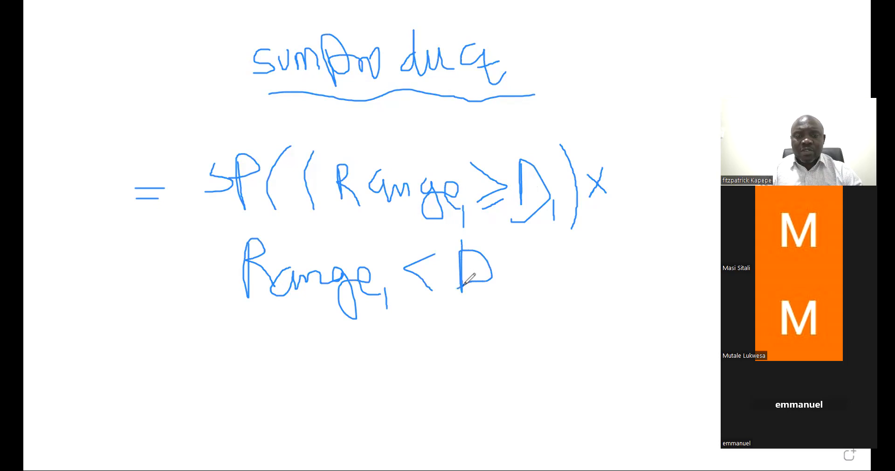
drag(500, 290, 514, 296)
drag(511, 247, 518, 252)
drag(541, 283, 541, 305)
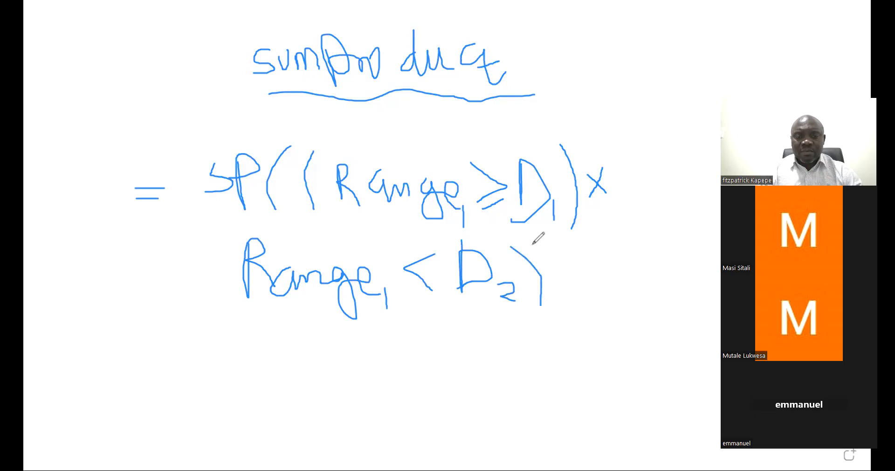
mouse_move(533, 245)
mouse_down()
mouse_move(565, 283)
mouse_move(560, 311)
mouse_up()
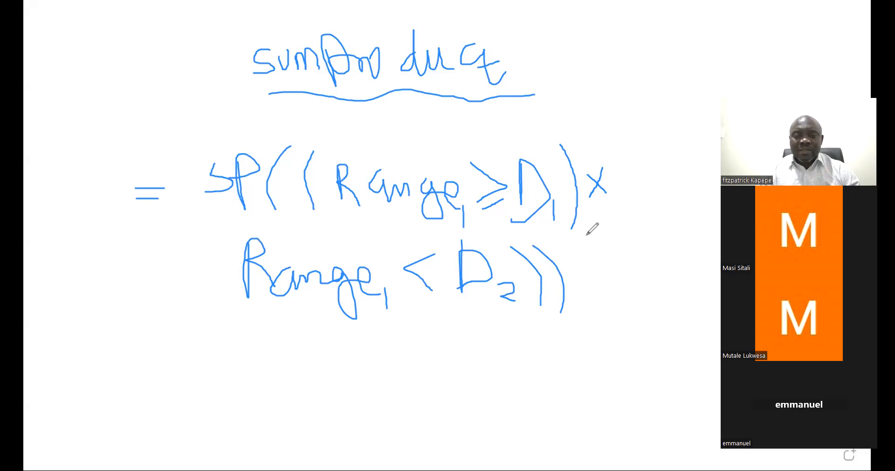
- Extend the handwritten formula with the added table terms, writing "+ T₂ +" and another T term on the line below
click(578, 254)
drag(578, 254, 583, 305)
drag(569, 269, 598, 271)
drag(620, 243, 624, 283)
drag(602, 246, 639, 235)
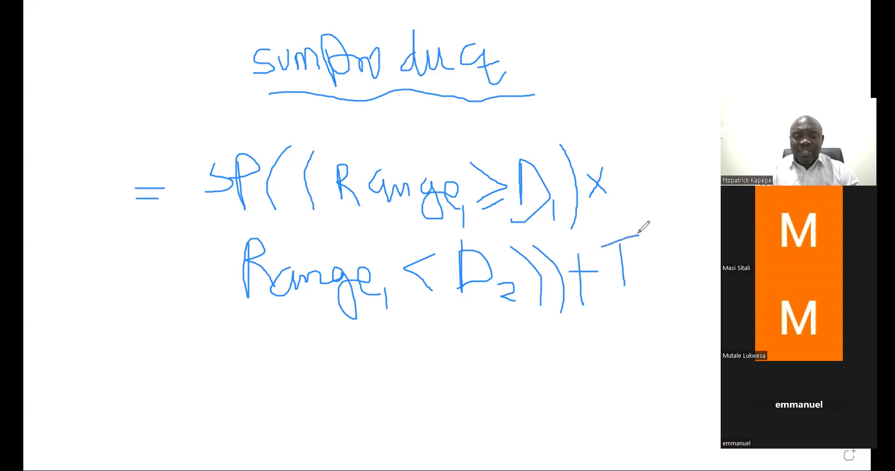
mouse_move(631, 283)
mouse_down()
mouse_move(631, 301)
mouse_move(654, 303)
mouse_up()
drag(668, 247, 670, 278)
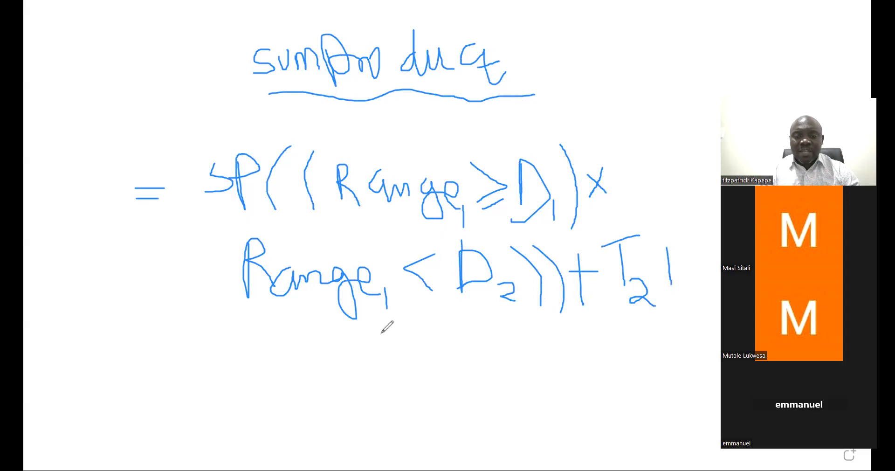
click(290, 324)
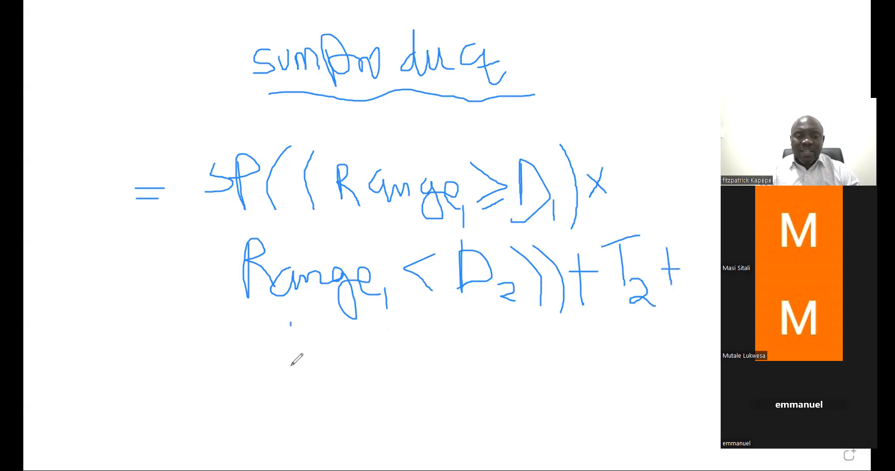
drag(269, 323, 321, 320)
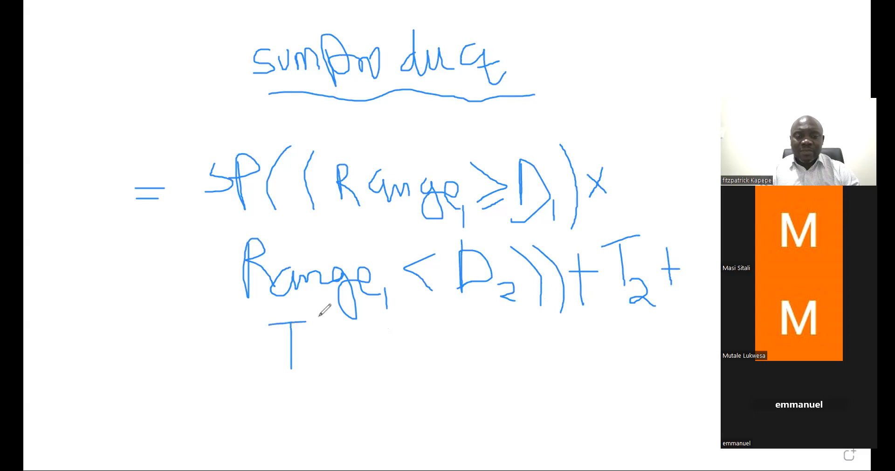
mouse_move(293, 359)
mouse_down()
mouse_move(322, 393)
mouse_move(285, 397)
mouse_up()
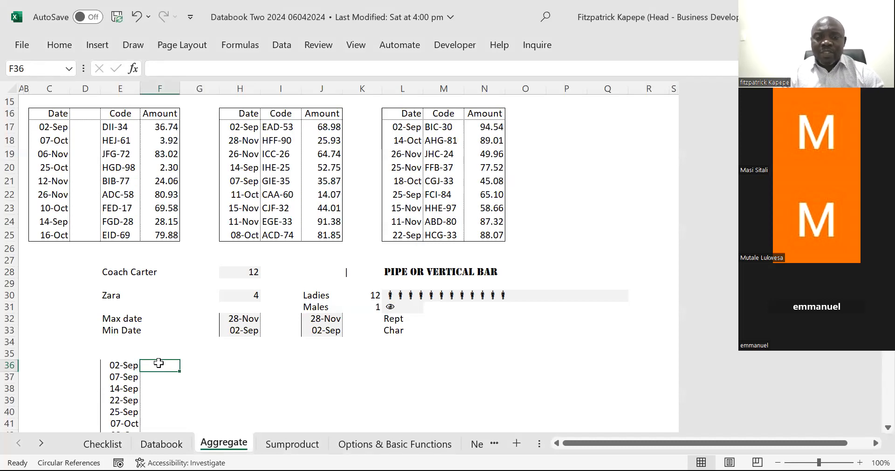
text(=)
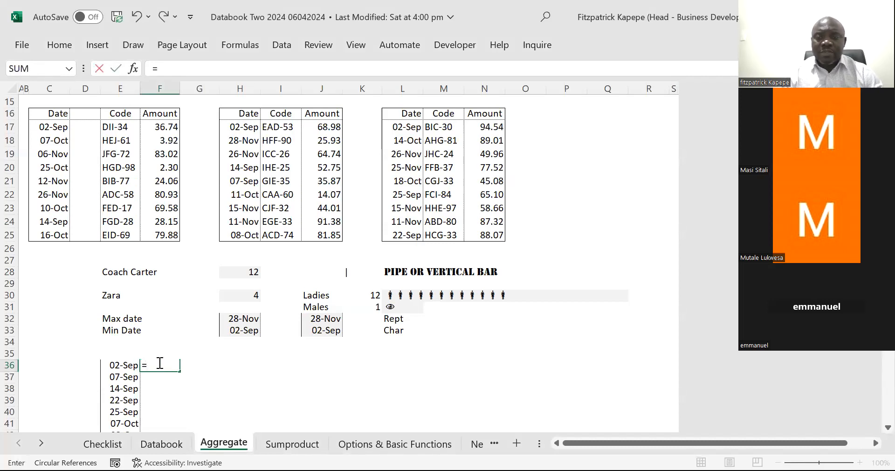
text(sum)
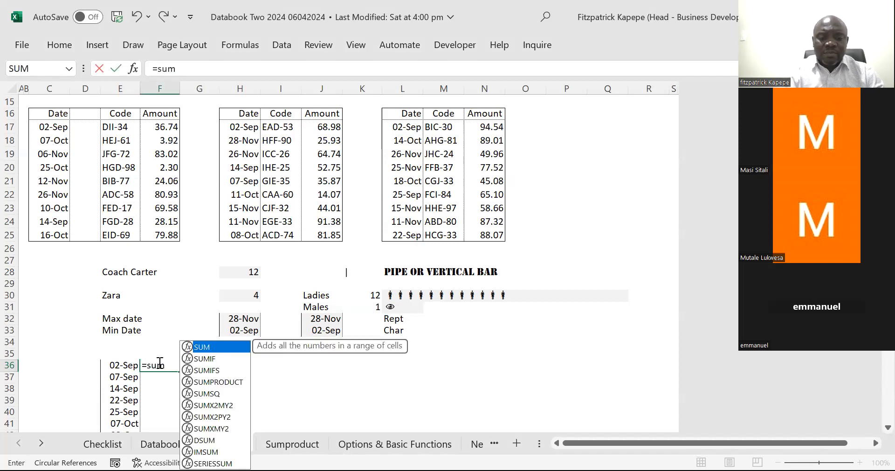
text(p)
key(Tab)
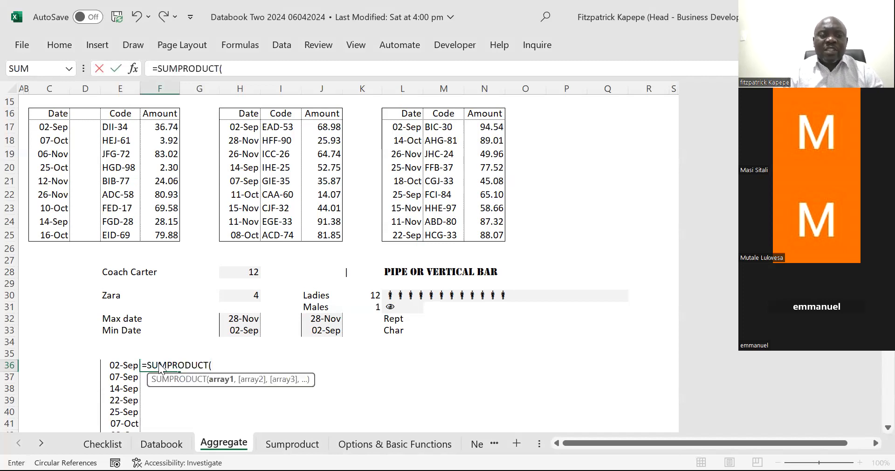
key(ctrl+a)
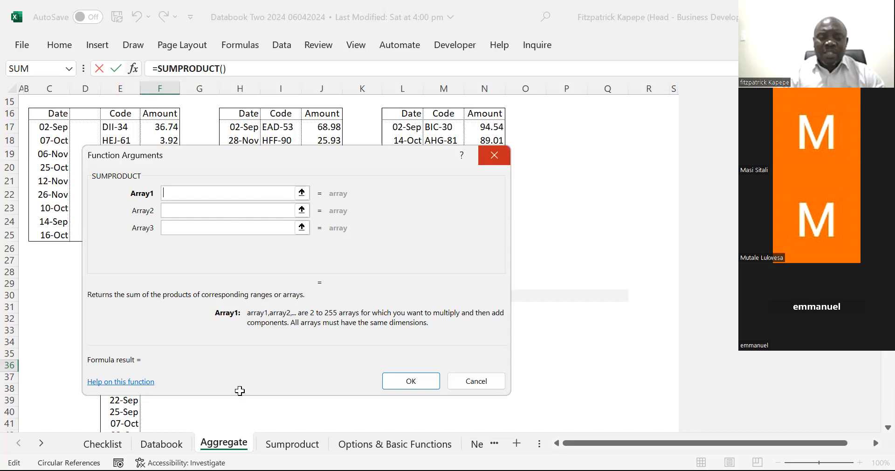
key(Escape)
- In cell F36 of the Aggregate sheet, start a SUMPRODUCT formula testing the absolute date range $C$17:$C$25 for >=E36
text(=sum)
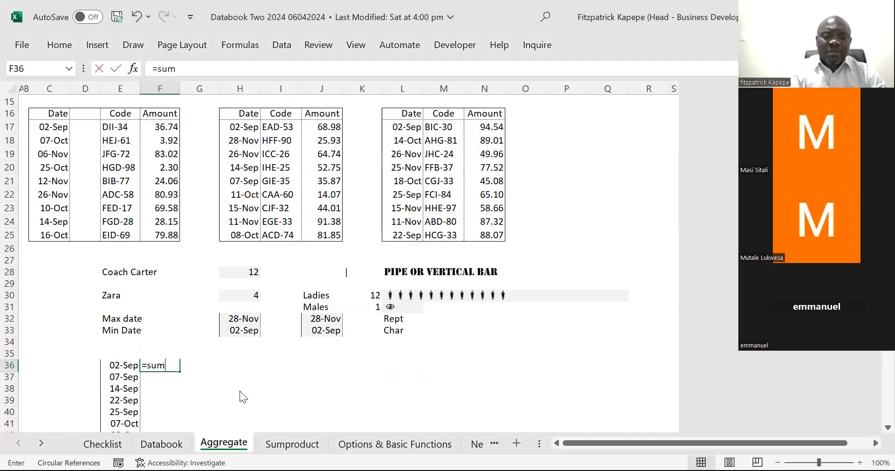
text(p)
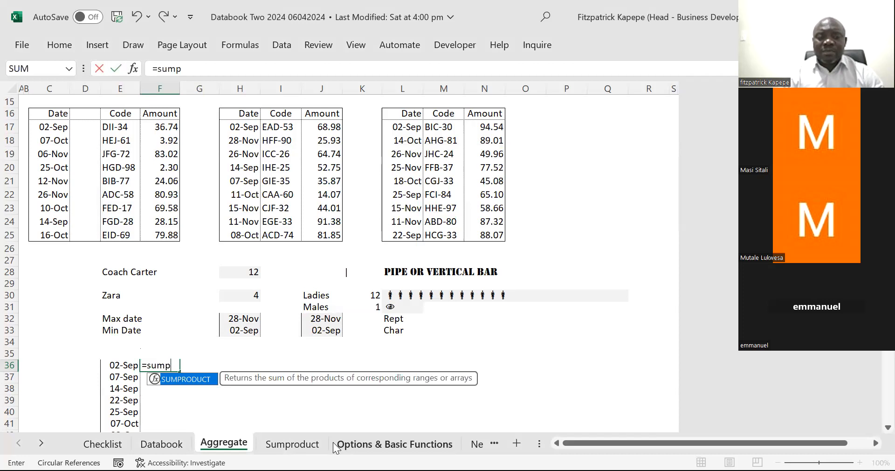
key(Tab)
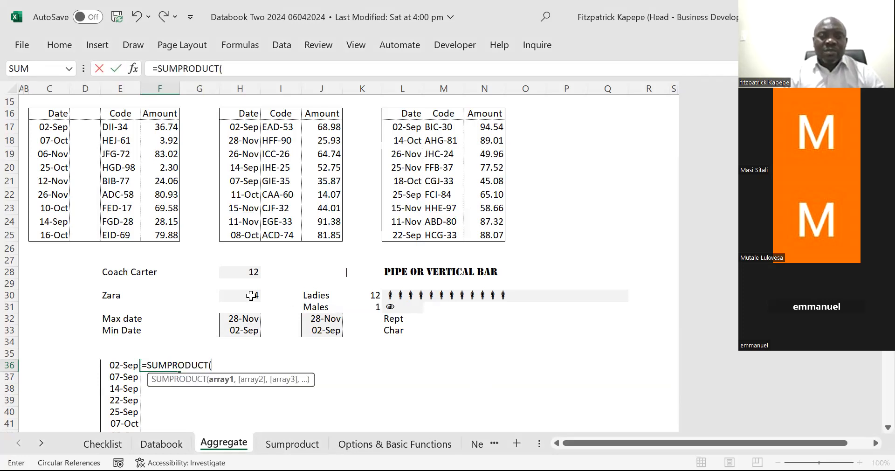
click(51, 127)
drag(51, 219, 50, 240)
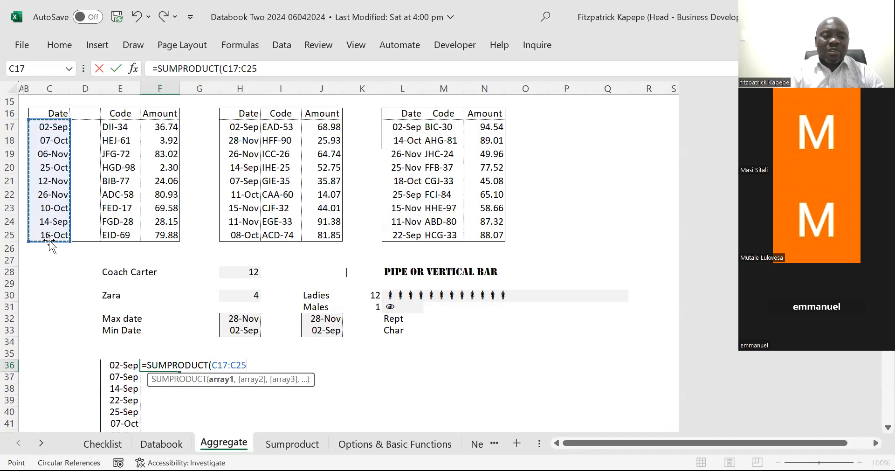
key(F4)
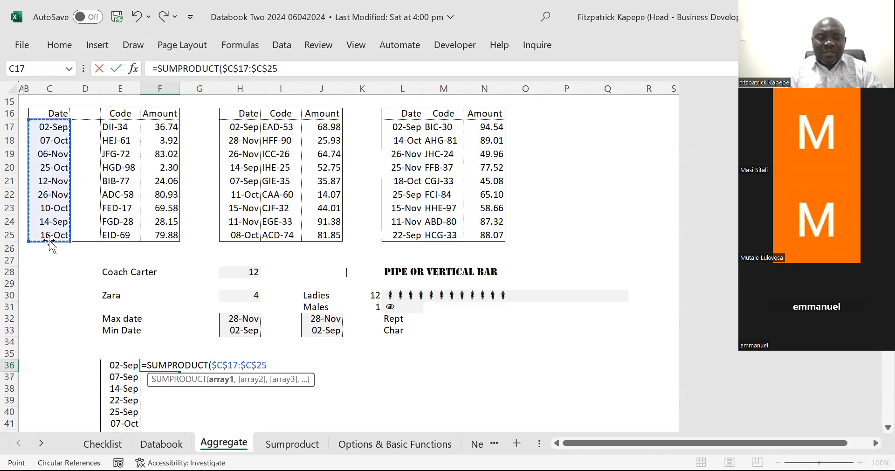
text(>=)
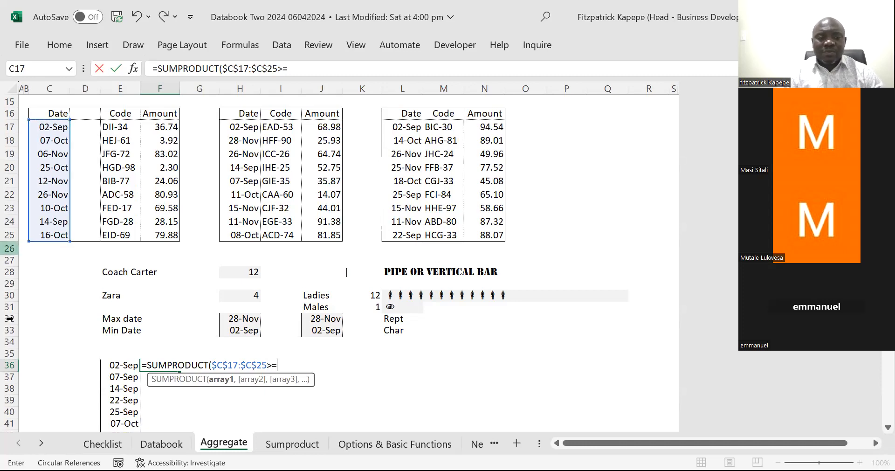
click(113, 367)
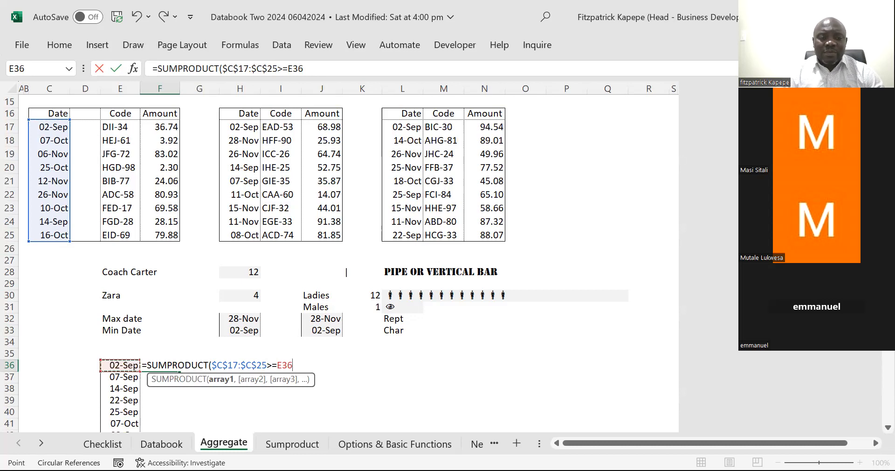
- Enclose the condition $C$17:$C$25>=E36 in its own pair of parentheses inside SUMPRODUCT
click(219, 71)
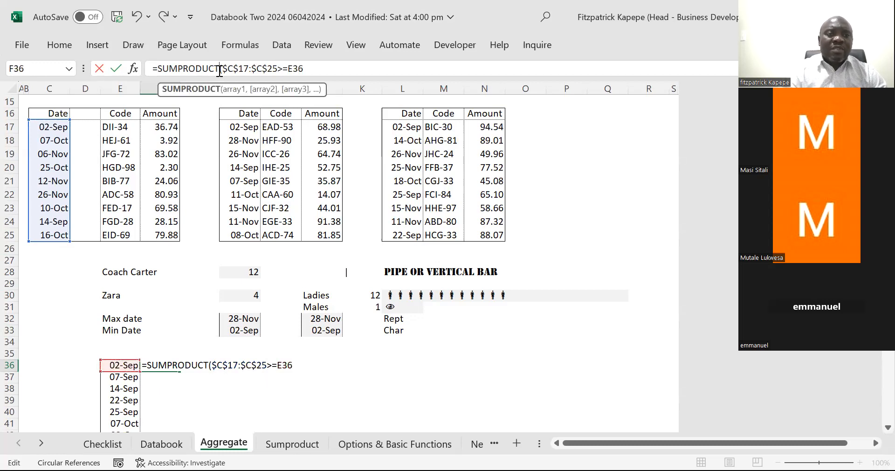
text(()
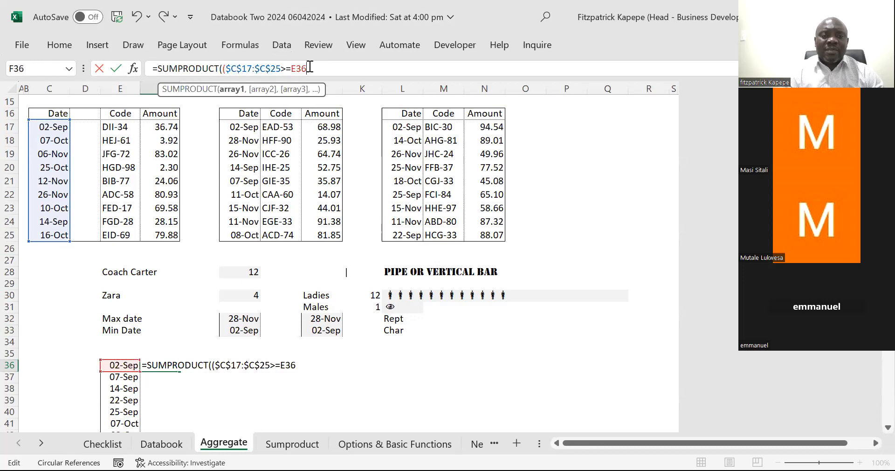
text())
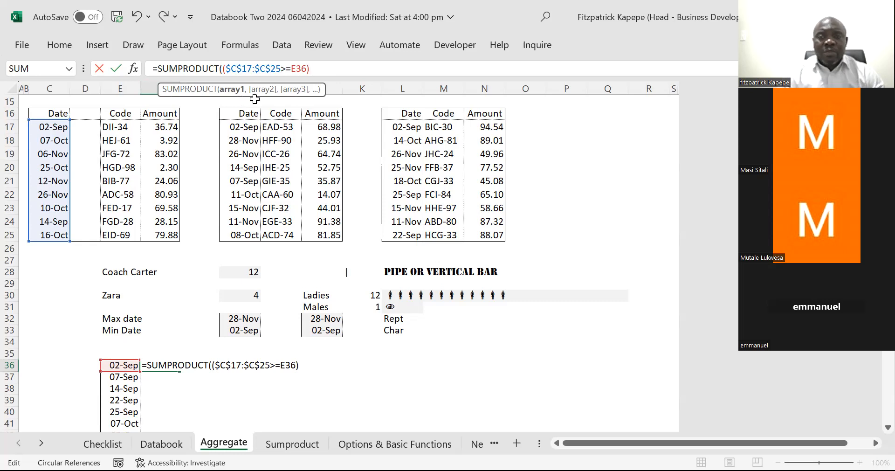
- Complete the SUMPRODUCT formula in F36 by multiplying by a second condition, ($C$17:$C$25<E37), and enter it
text(*)
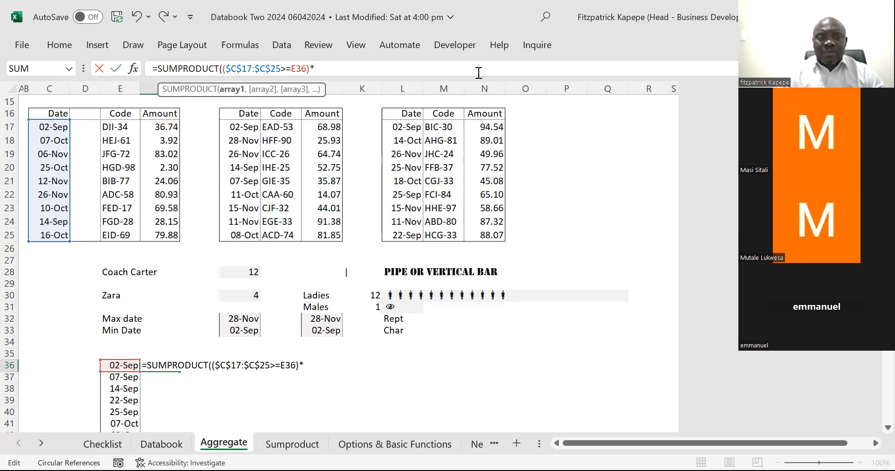
text(()
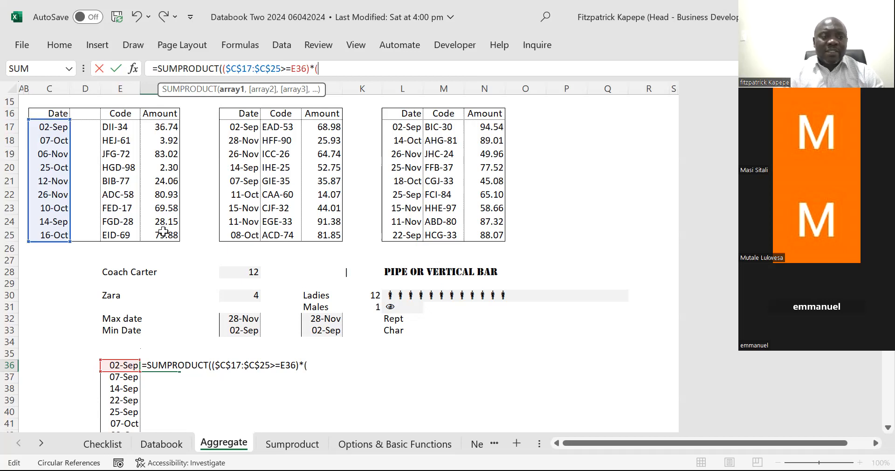
key(F2)
drag(48, 127, 47, 240)
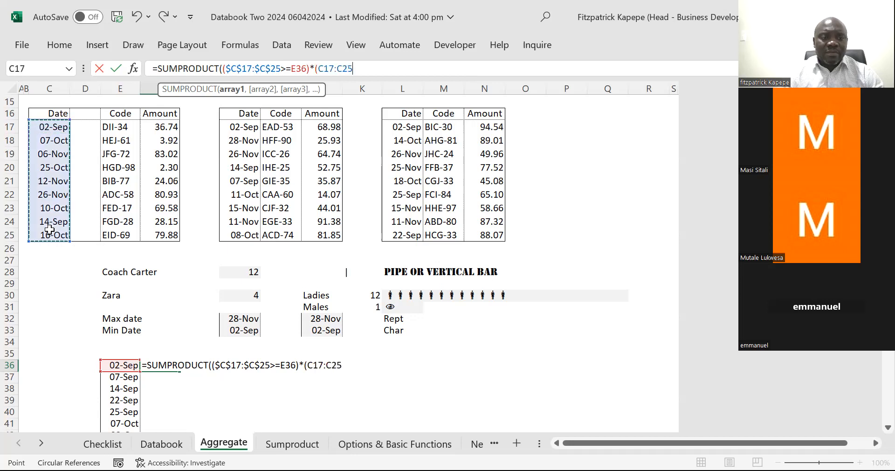
key(F4)
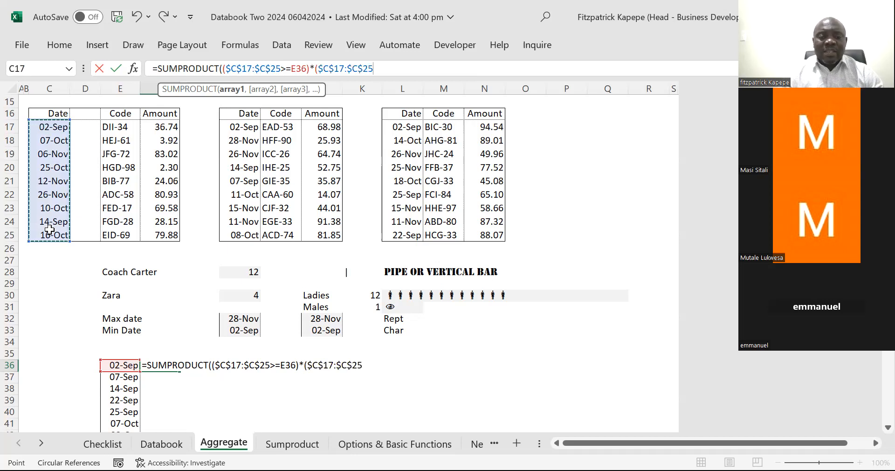
text(<)
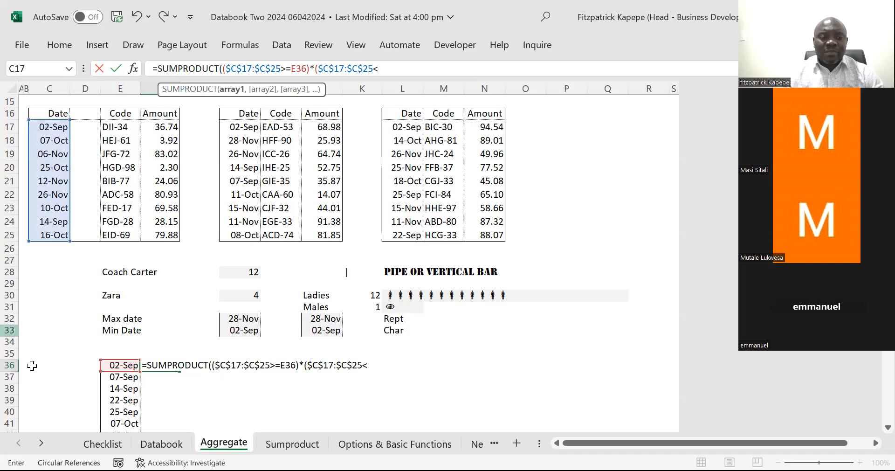
click(114, 377)
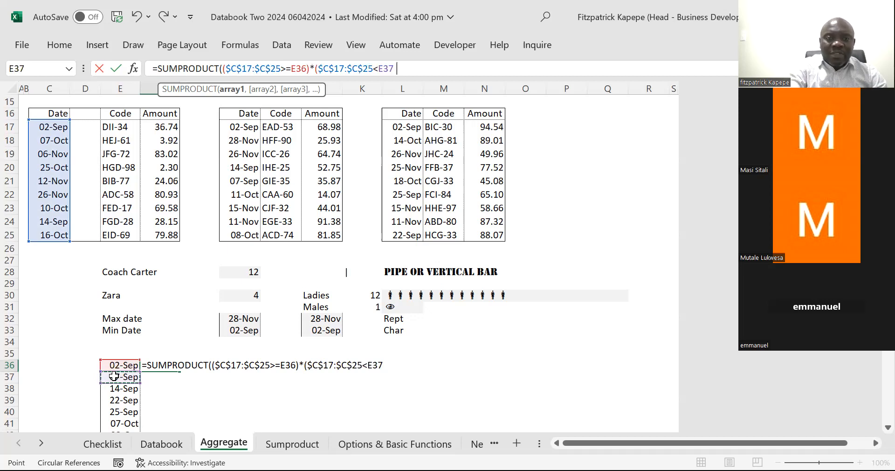
text()))
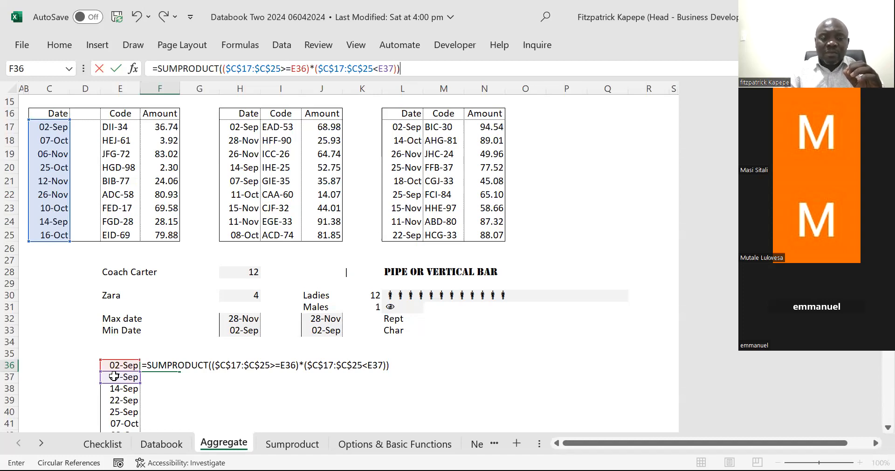
key(Return)
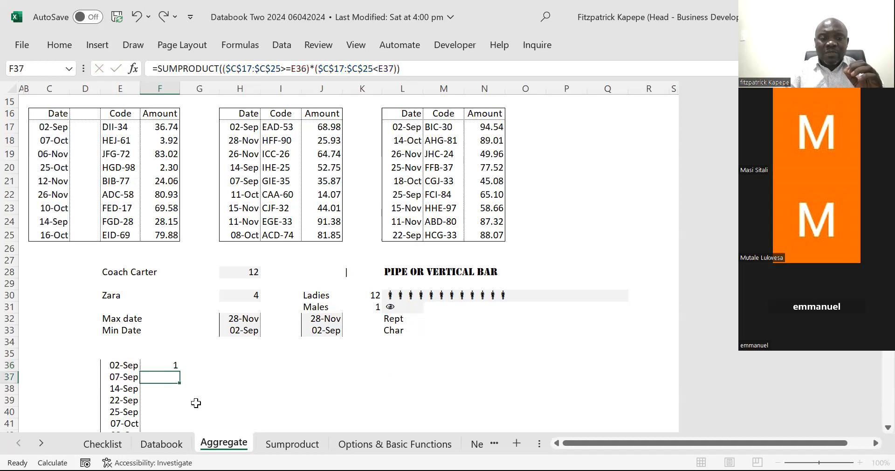
- Dismiss the circular reference warning and reselect the SUMPRODUCT formula in cell F36
key(Down)
click(168, 364)
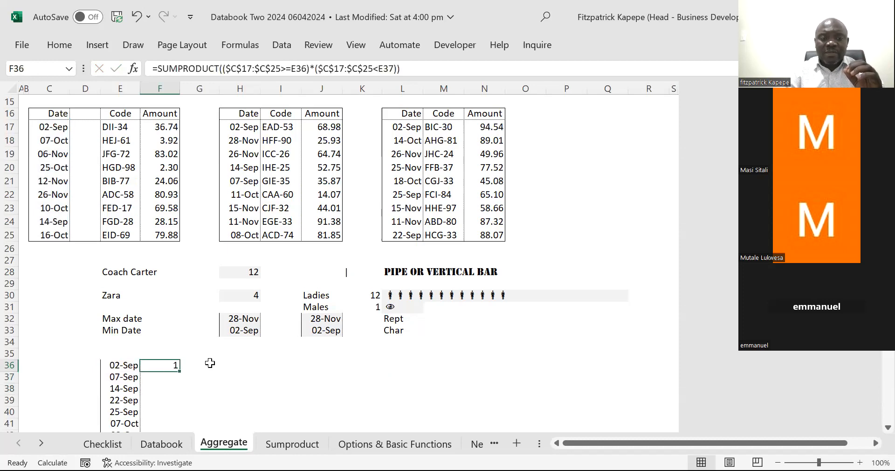
key(Right)
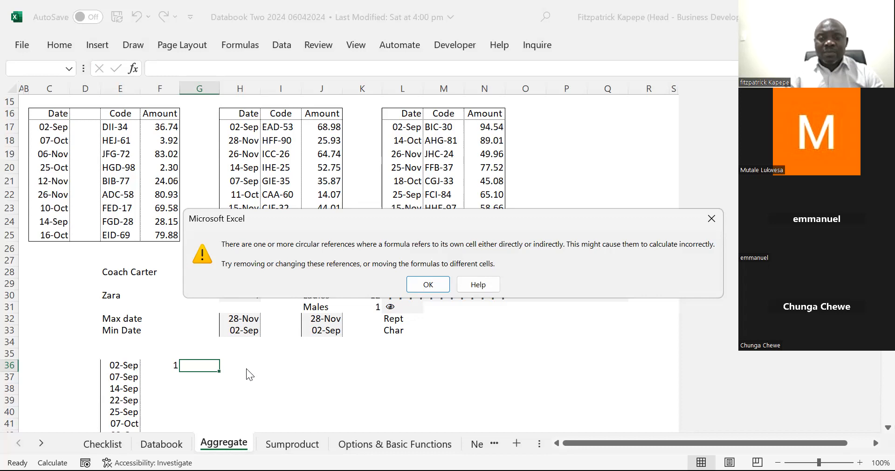
click(712, 219)
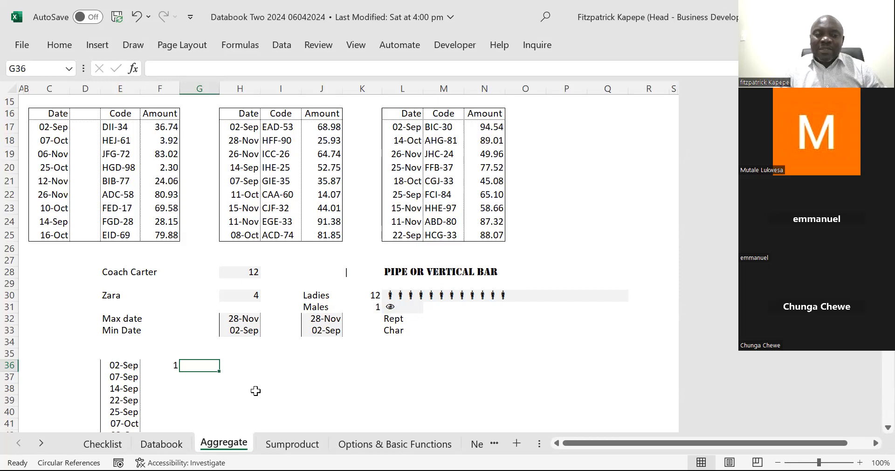
key(Left)
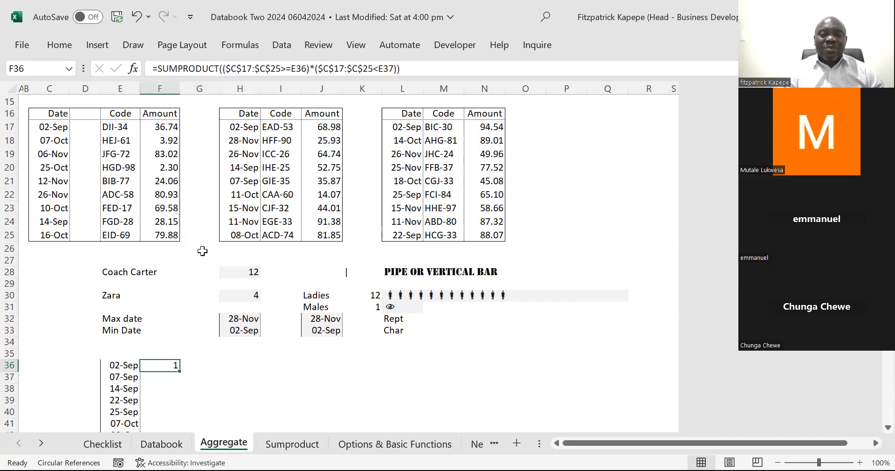
- Enter =FORMULATEXT(F36) in cell G36 to display the SUMPRODUCT formula as text
click(196, 363)
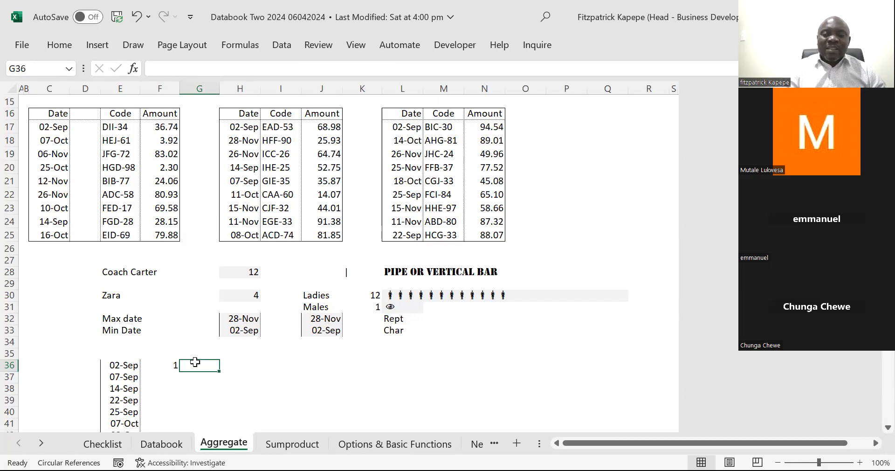
text(=)
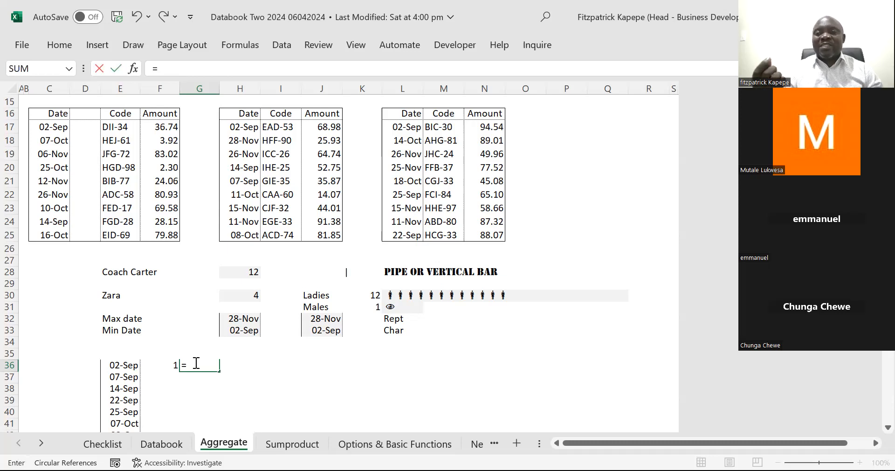
text(for)
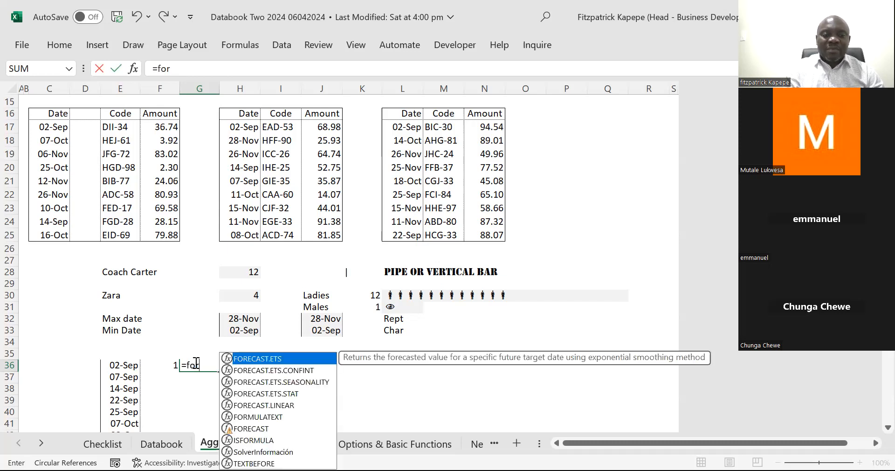
text(m)
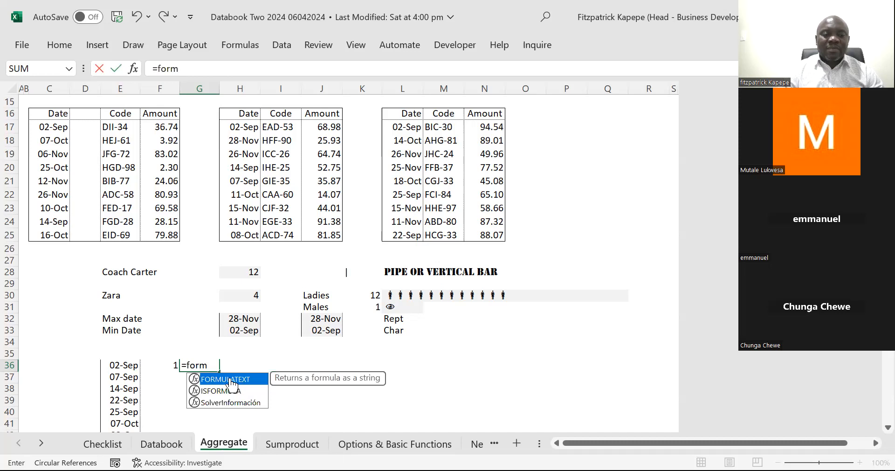
key(Tab)
click(160, 366)
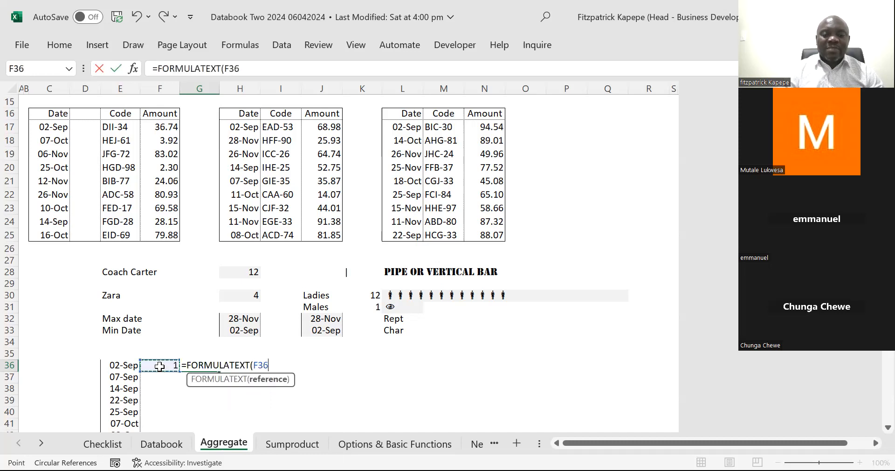
text())
key(Return)
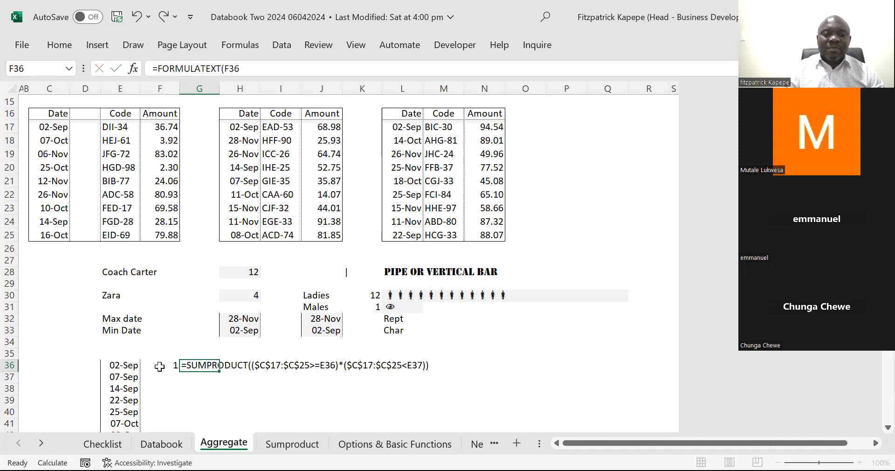
key(Down)
key(Down)
key(Down)
key(Down)
key(Down)
key(Down)
key(Down)
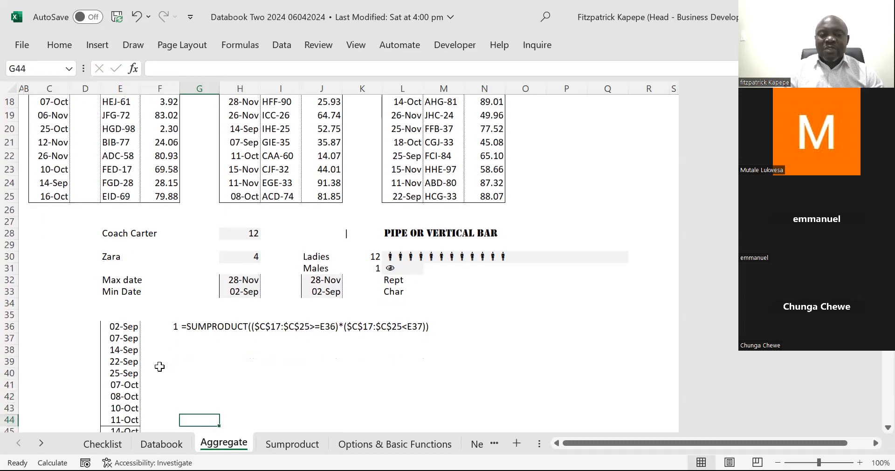
key(Up)
key(Up)
key(Up)
key(Up)
key(Up)
key(Up)
key(Up)
key(Up)
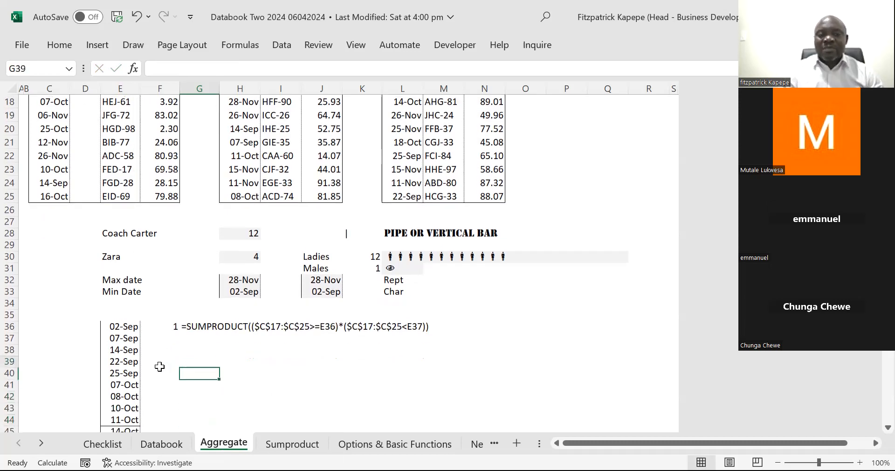
key(Down)
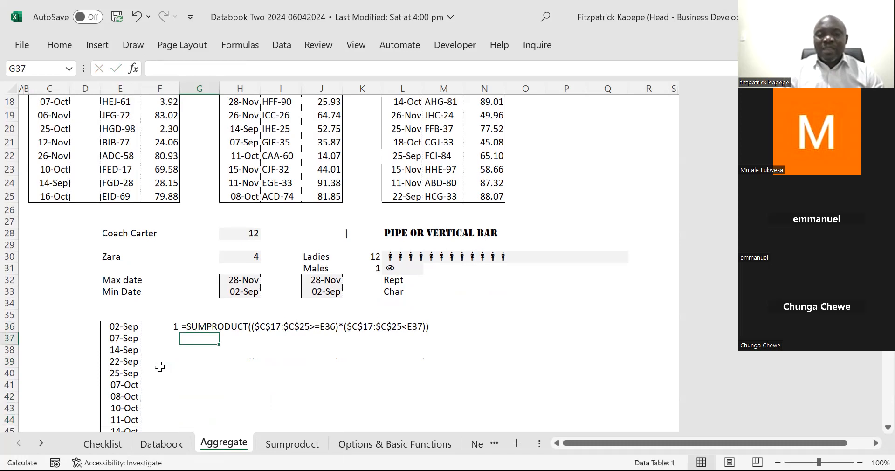
key(Up)
key(Up)
key(Right)
key(Right)
key(Right)
key(Right)
key(Right)
key(Right)
key(Right)
key(Right)
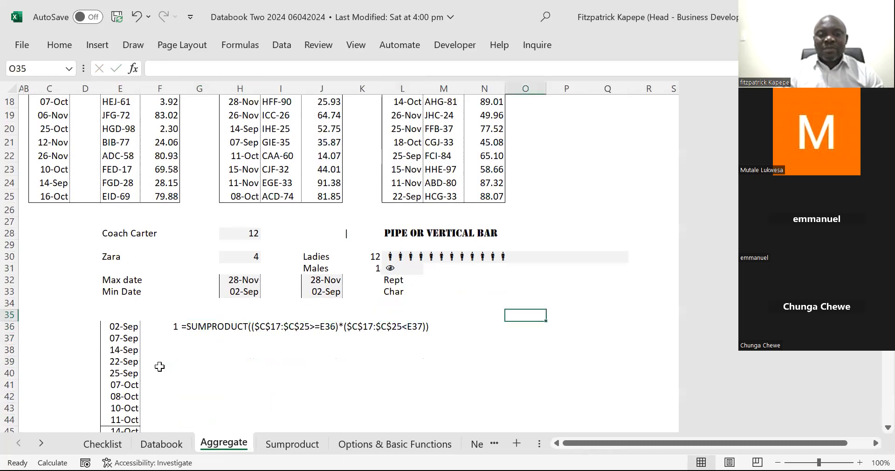
key(Right)
key(Down)
key(Down)
key(Left)
key(Left)
key(Left)
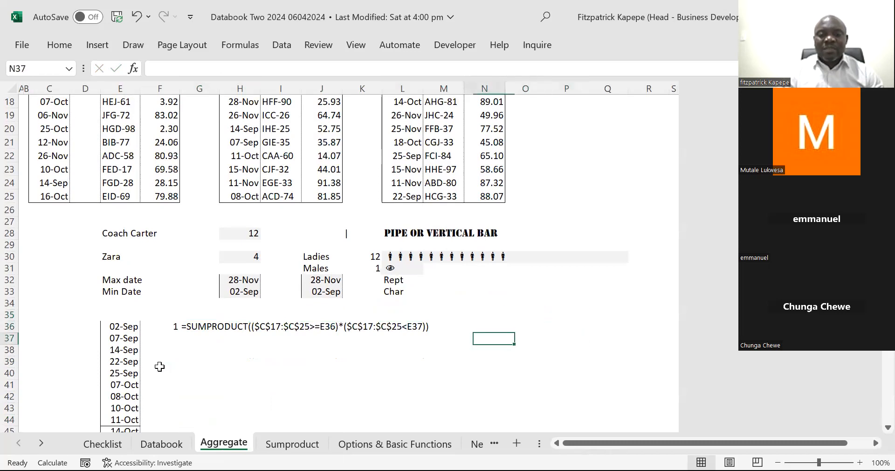
key(Up)
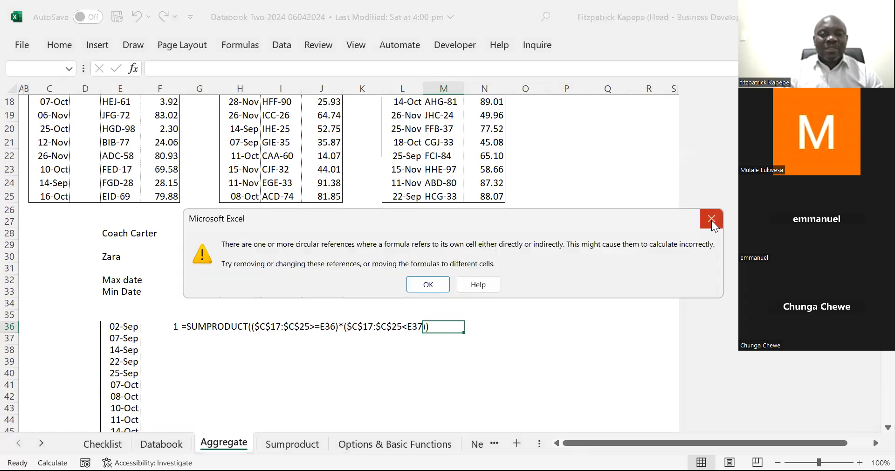
- Dismiss the circular reference warning and turn the SUMPRODUCT formula in F36 into literal text by prefixing it with an apostrophe
click(711, 219)
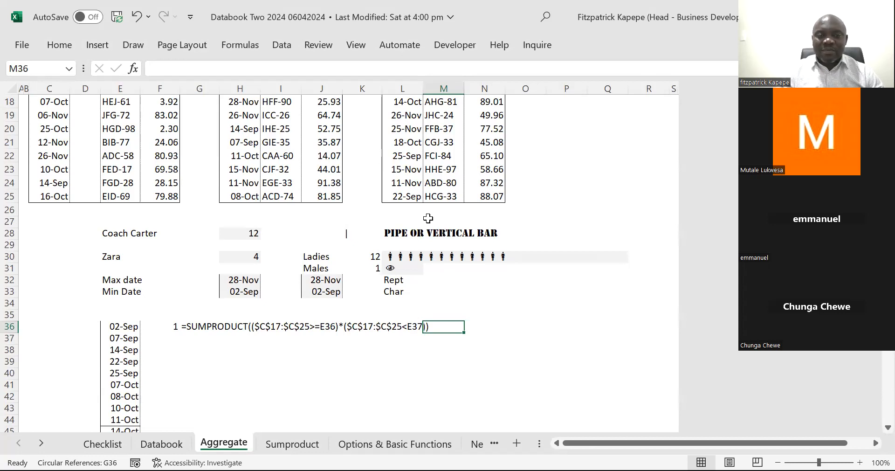
click(201, 327)
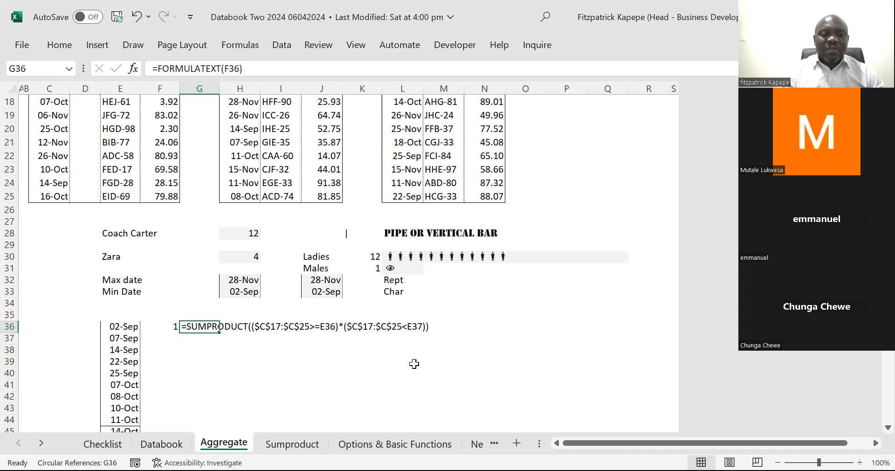
click(165, 326)
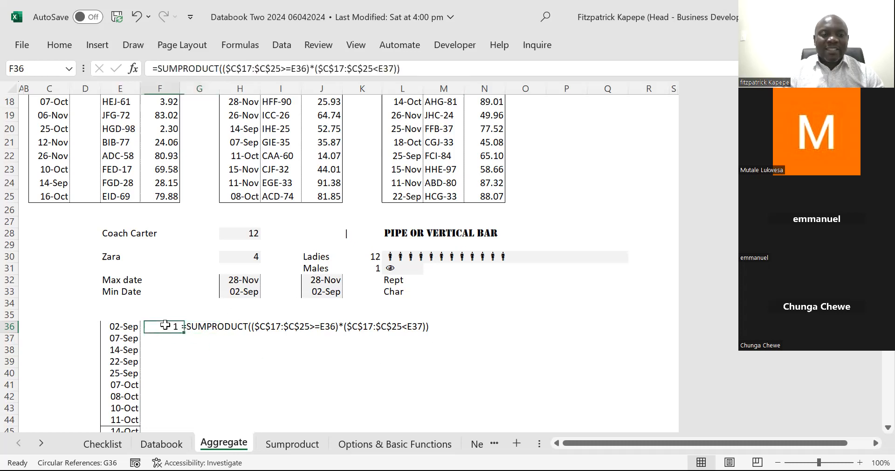
click(153, 64)
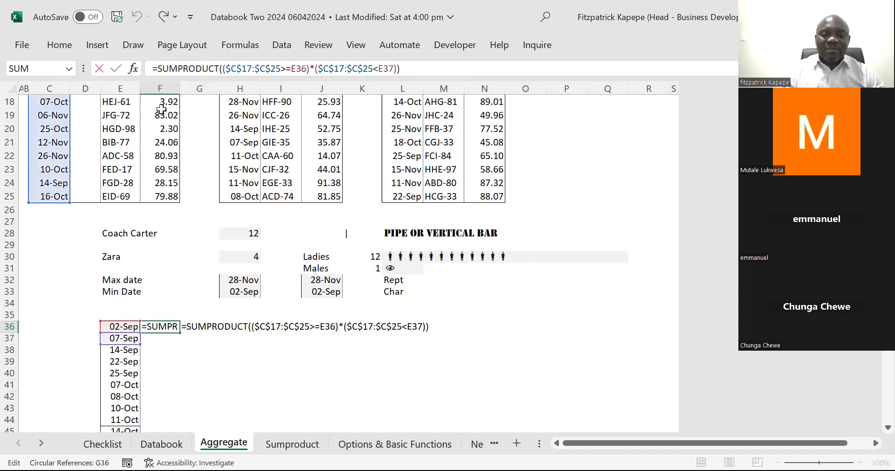
text(")
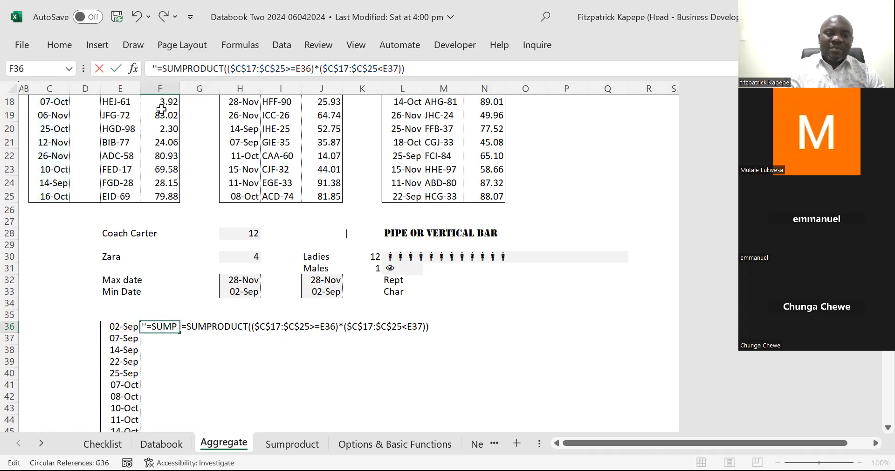
key(BackSpace)
text(')
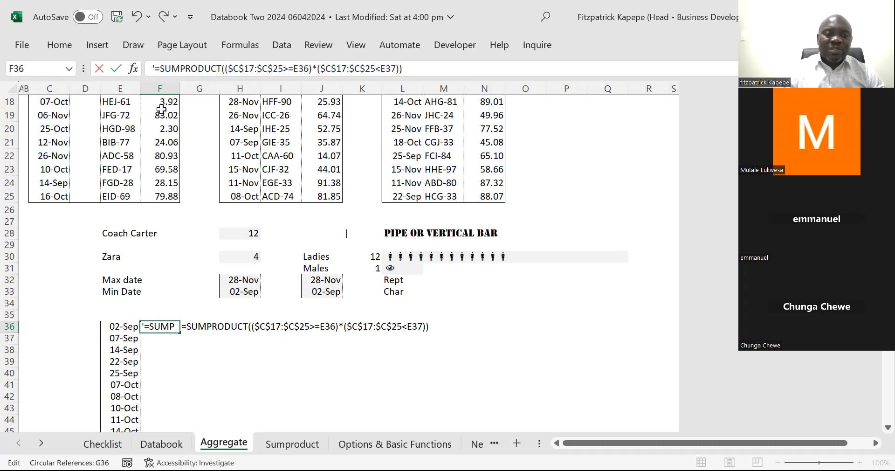
click(215, 338)
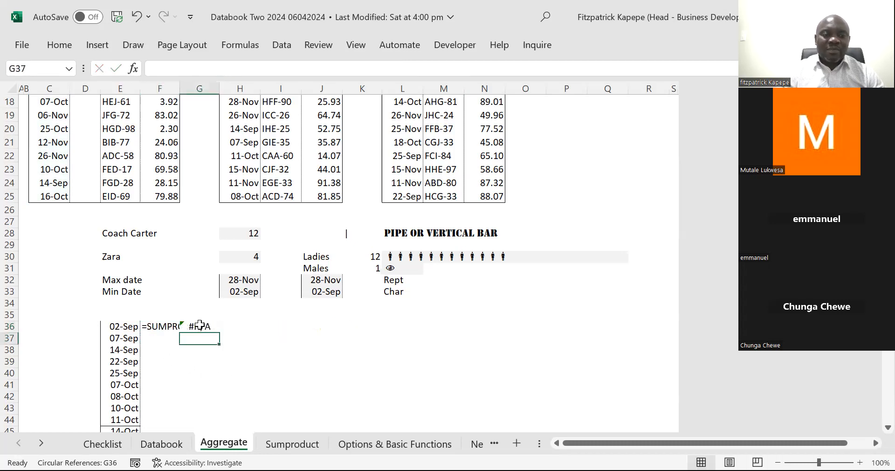
- Delete the FORMULATEXT formula from cell G36 and check the text version of the formula in F36
click(200, 326)
key(Delete)
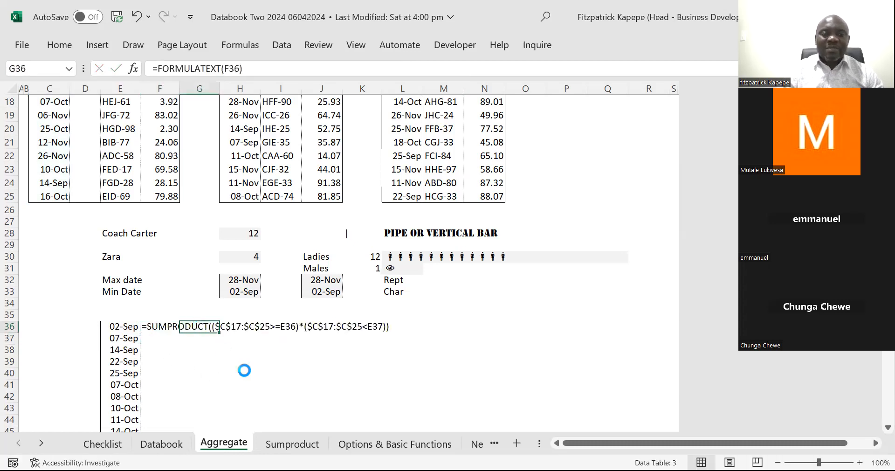
click(250, 375)
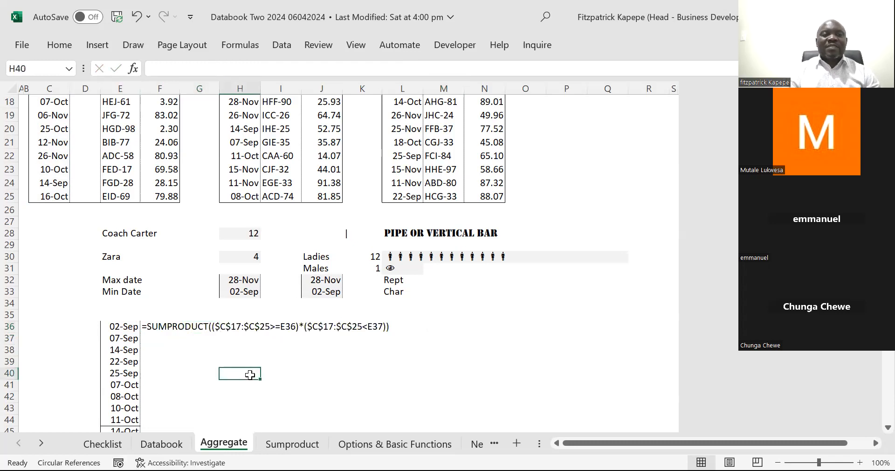
click(154, 327)
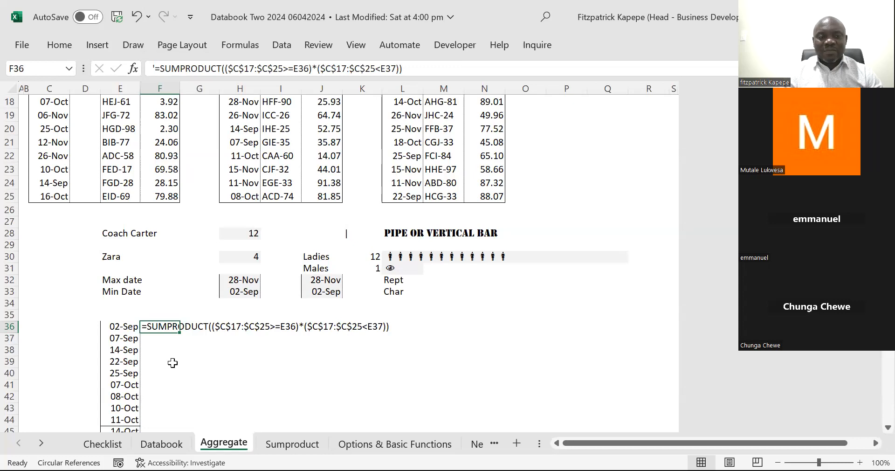
click(152, 346)
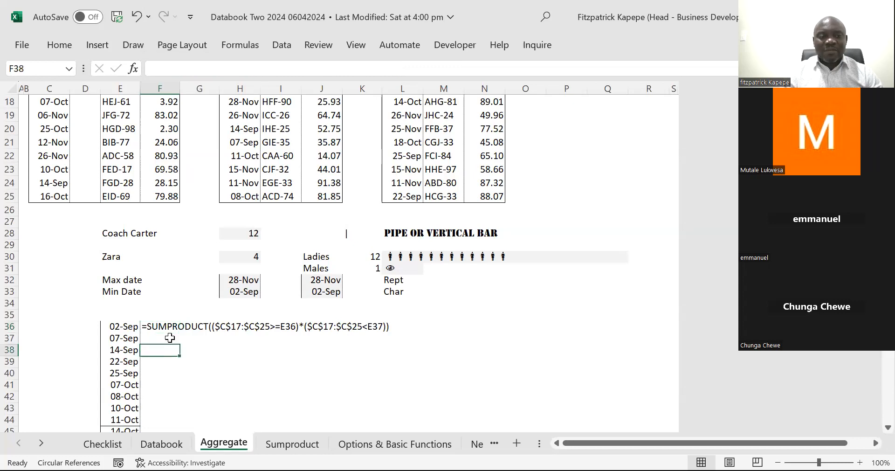
- Append a plus sign and a copy of the SUMPRODUCT expression to the text formula in F36
click(153, 322)
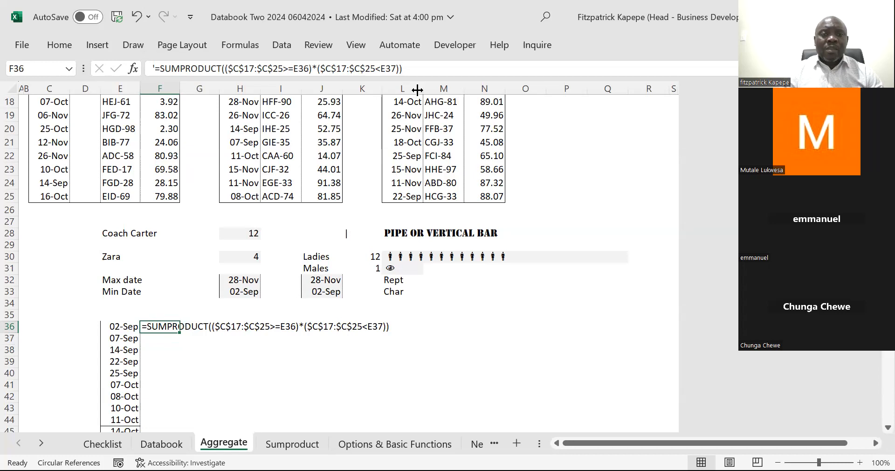
click(398, 68)
drag(269, 62, 160, 64)
key(ctrl+c)
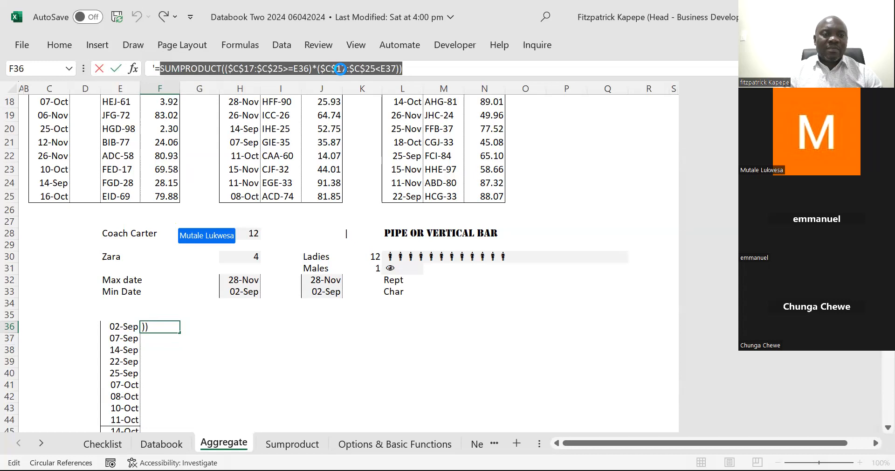
click(422, 67)
text(+)
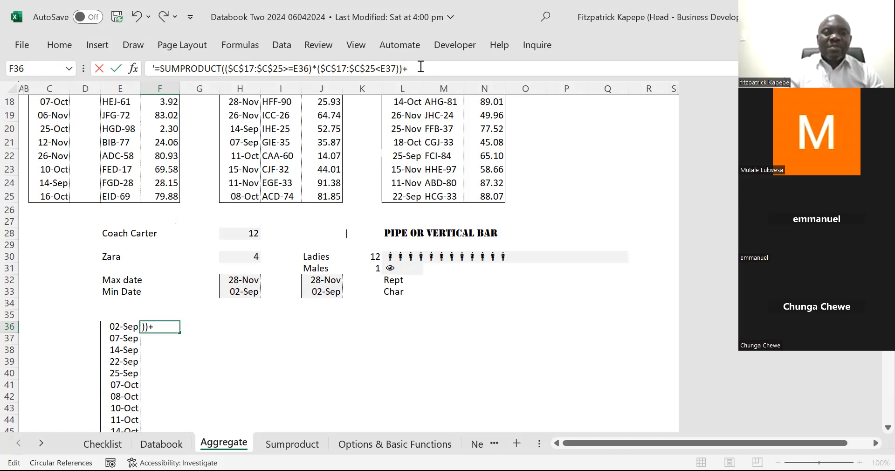
key(ctrl+v)
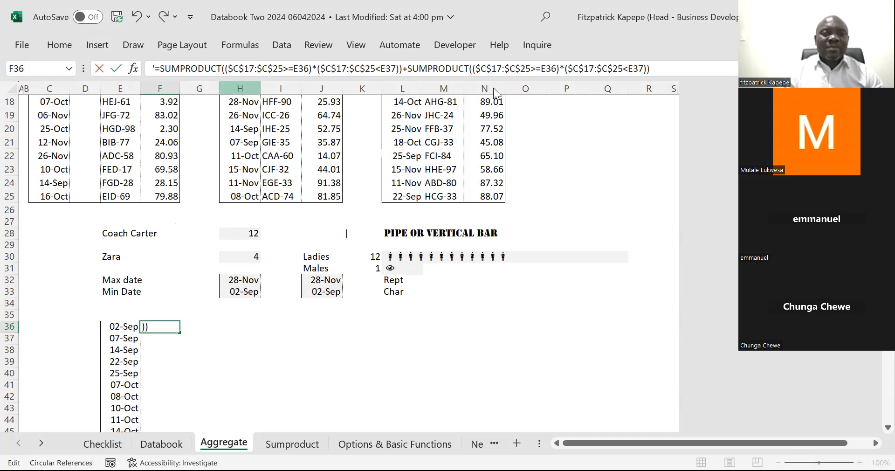
- Change both ranges in the second SUMPRODUCT term of F36 to $H$17:$H$25
click(485, 69)
key(BackSpace)
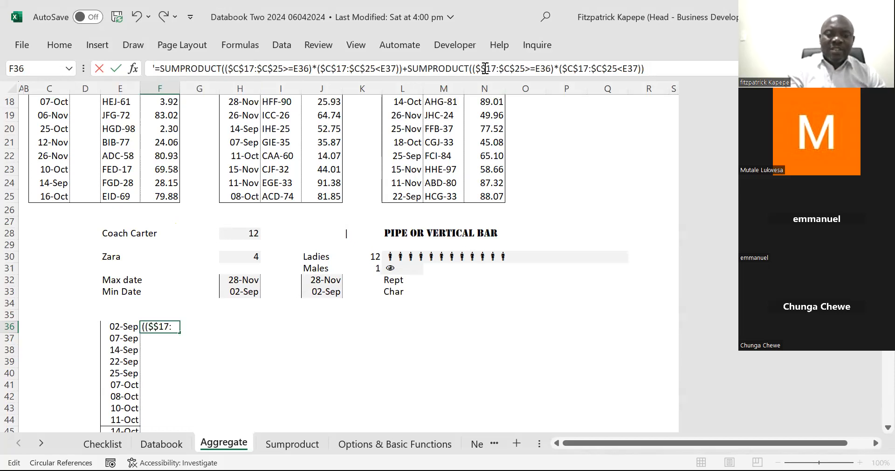
text(h)
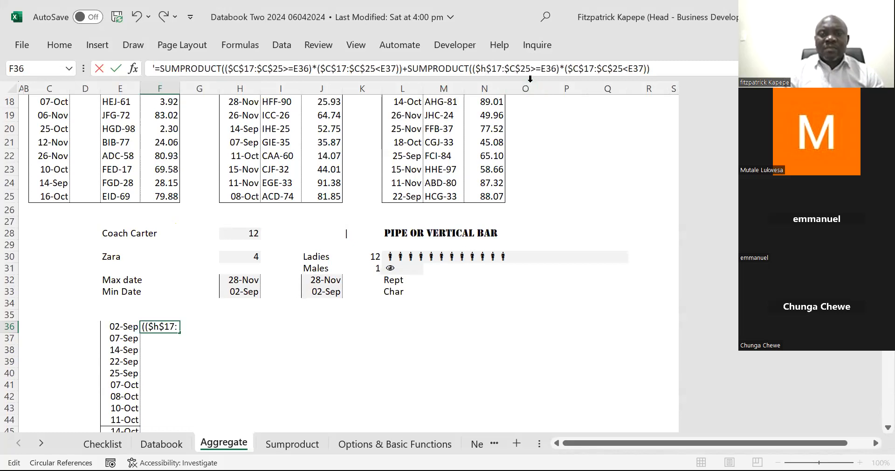
click(516, 68)
key(BackSpace)
text(h)
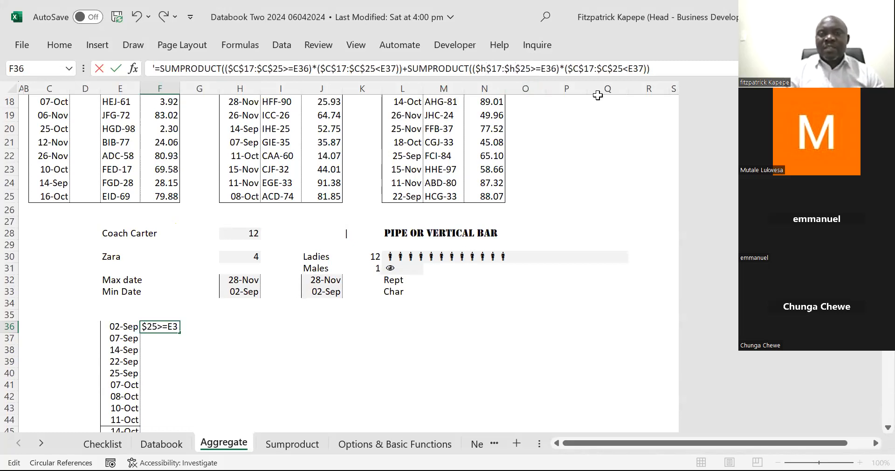
click(579, 68)
key(BackSpace)
text(h)
click(609, 69)
key(BackSpace)
text(h)
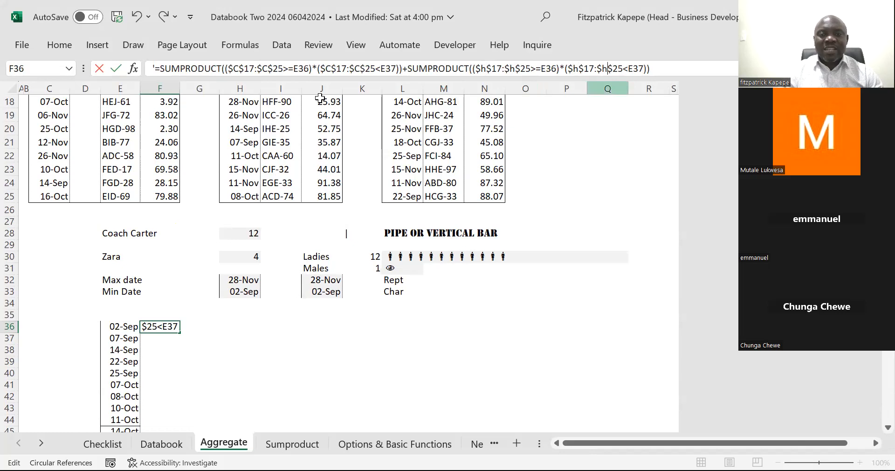
- Append a plus sign and a third copy of the SUMPRODUCT expression in F36, and expand the formula editing area
click(660, 71)
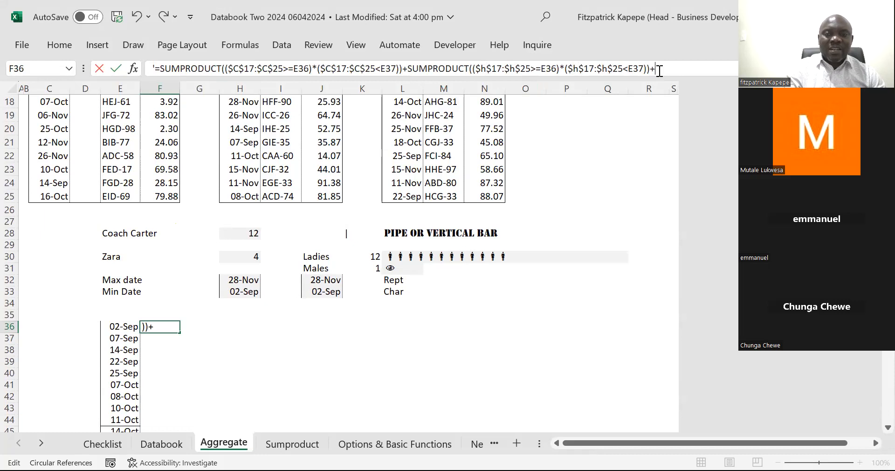
key(BackSpace)
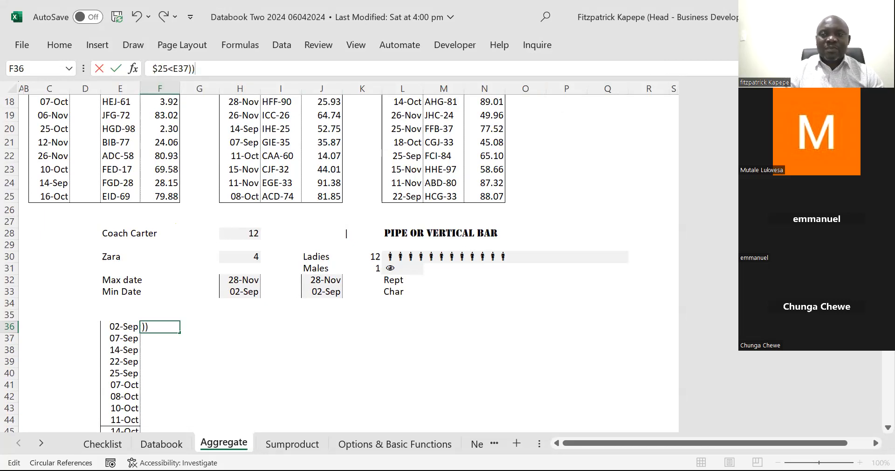
click(887, 69)
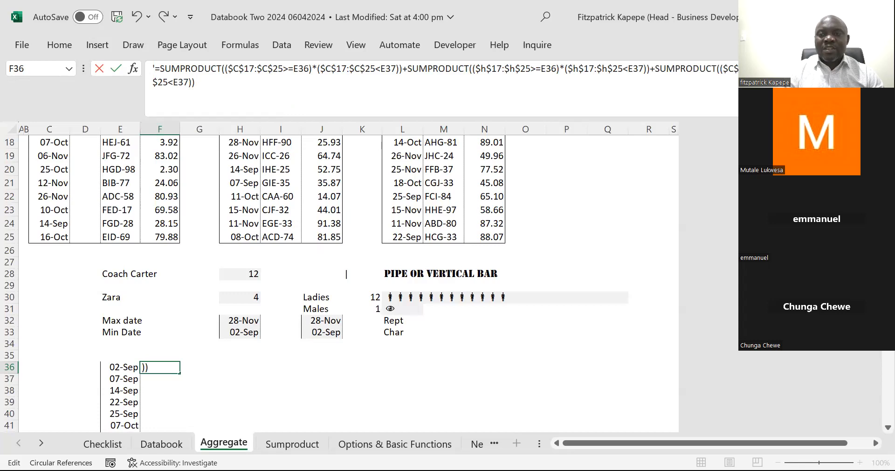
- Change both ranges in the third SUMPRODUCT term of F36 to $L$17:$L$25
click(735, 69)
key(BackSpace)
text(L)
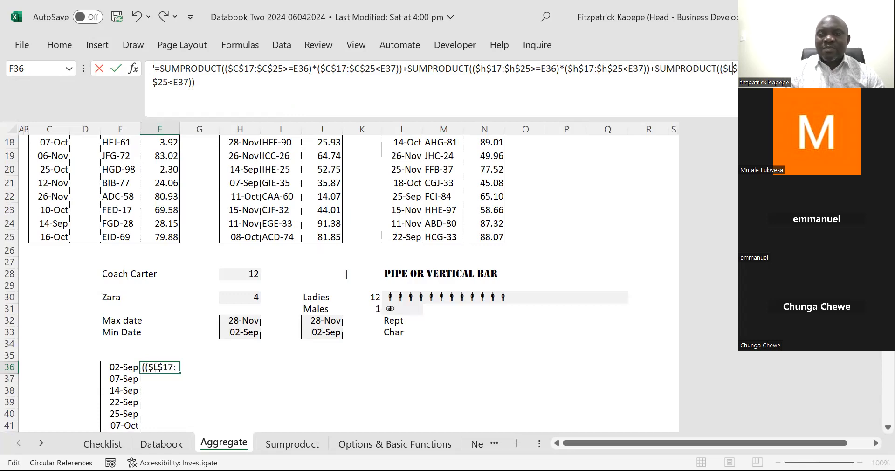
click(760, 68)
key(BackSpace)
text(L)
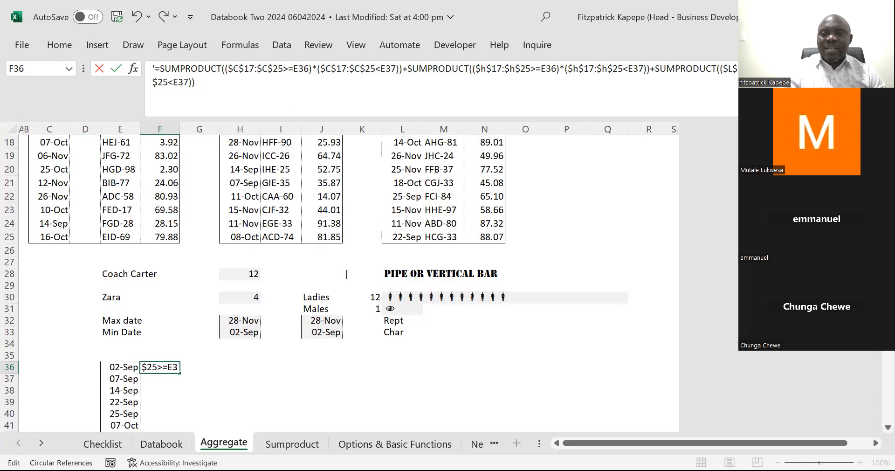
click(825, 69)
key(BackSpace)
text(L)
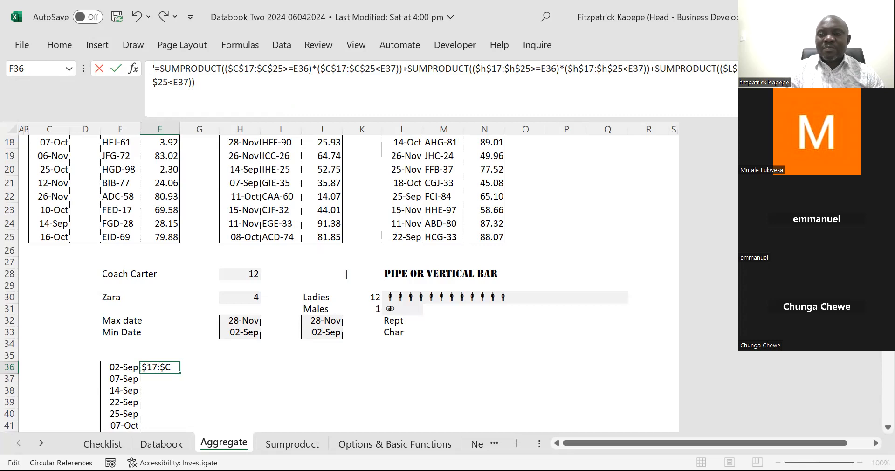
click(153, 82)
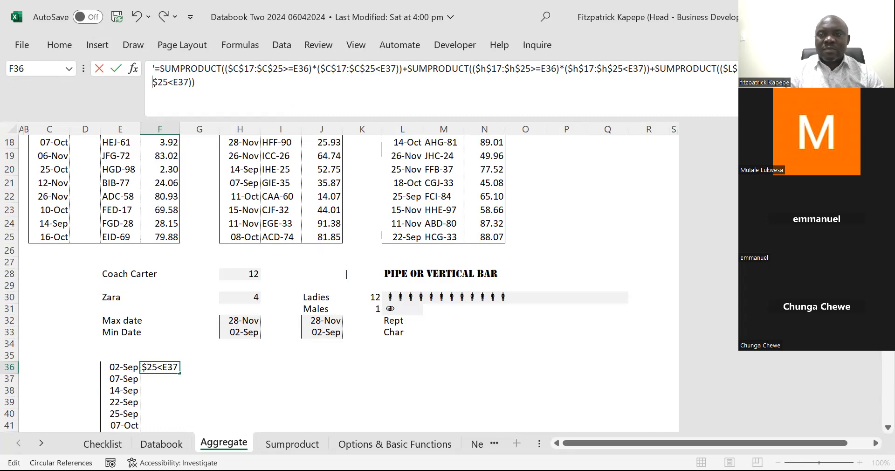
key(Left)
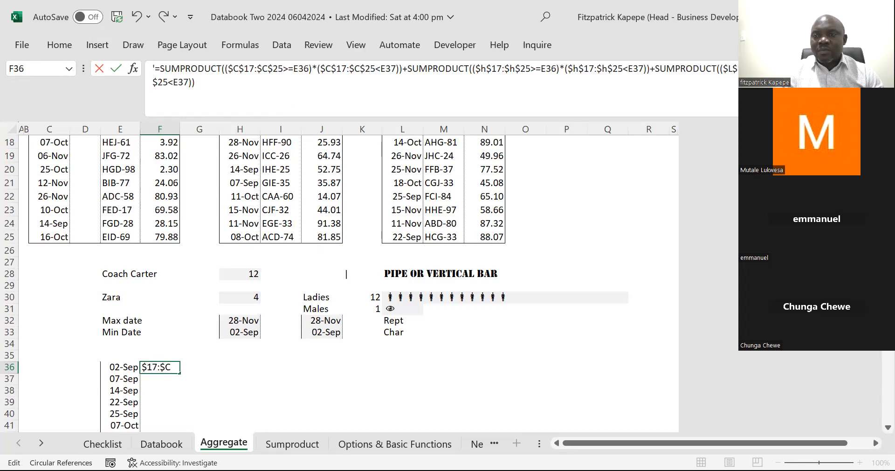
key(Right)
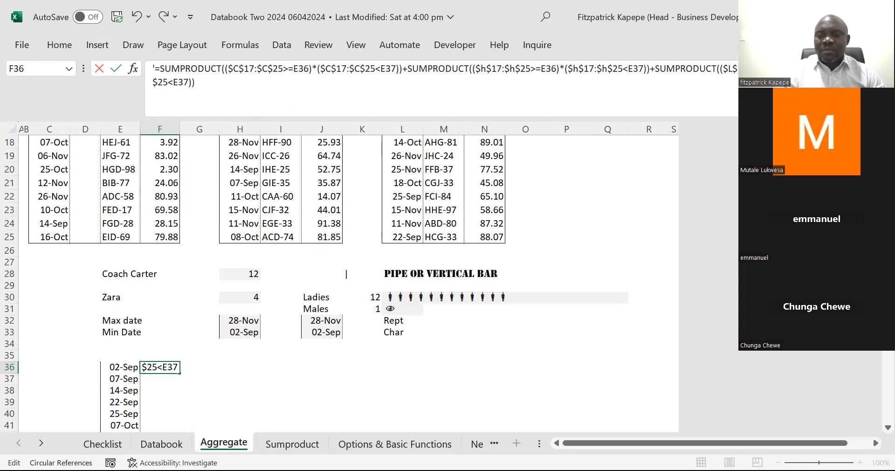
text($)
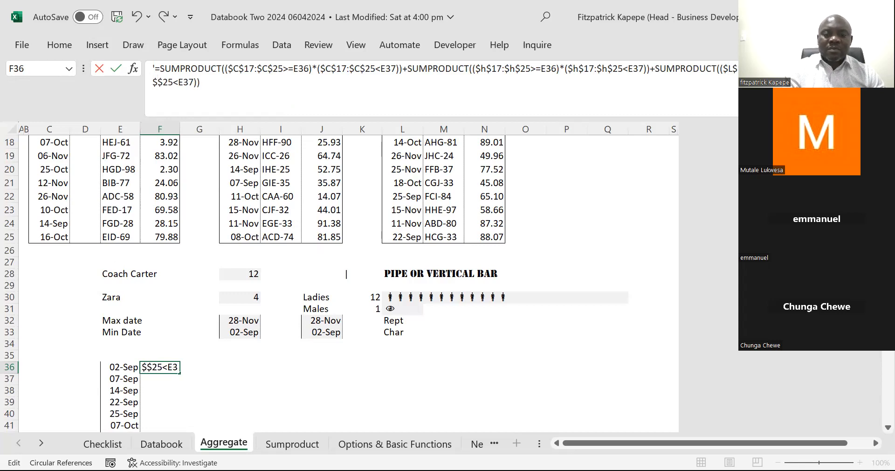
key(BackSpace)
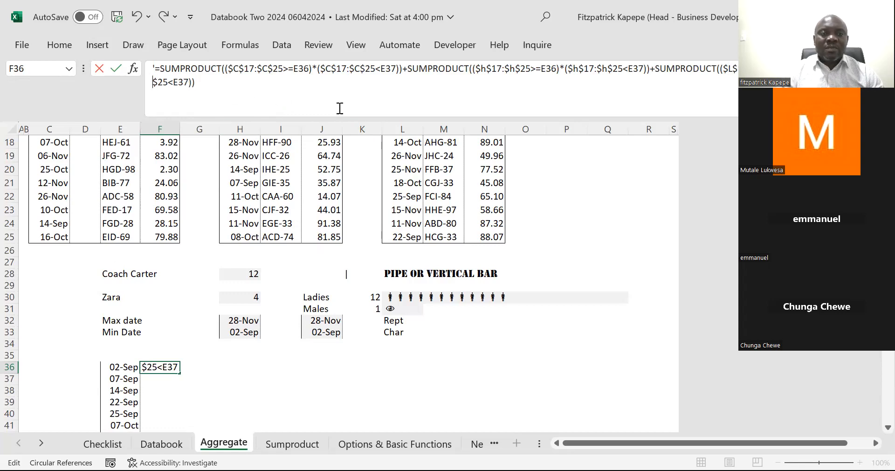
- Remove the leading apostrophe from F36 and enter the combined three-term SUMPRODUCT as a live formula
click(156, 68)
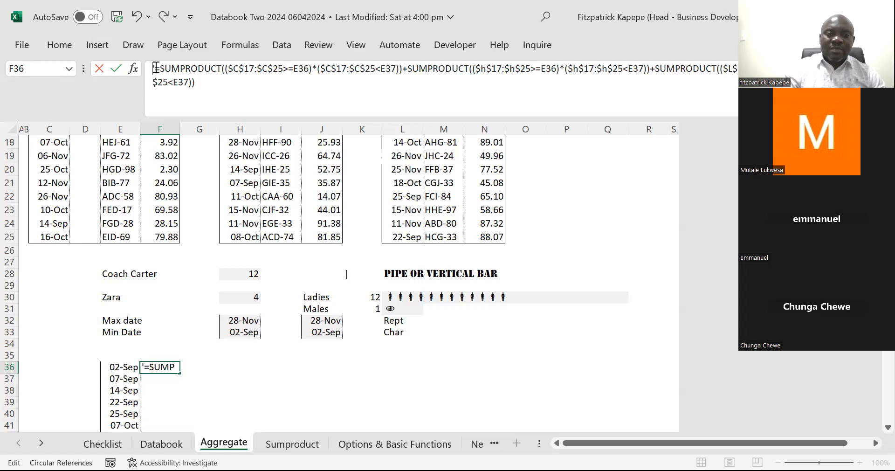
key(Delete)
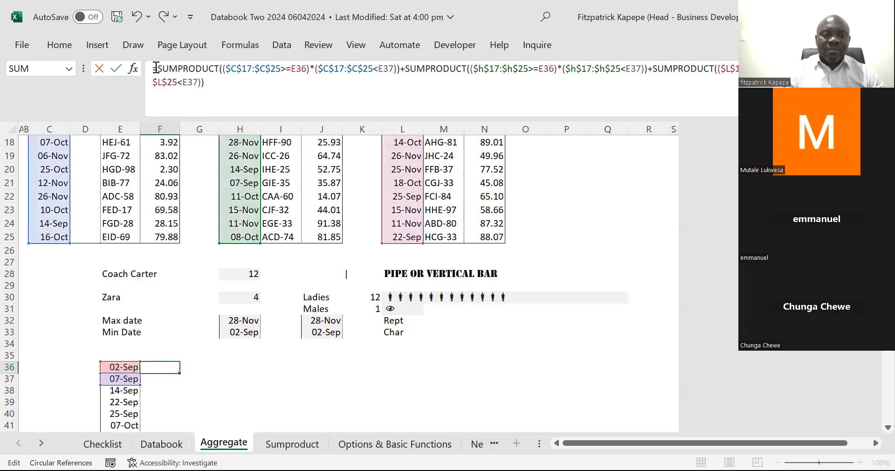
key(Return)
- Enter =FORMULATEXT(F36) in cell H36 to show the combined SUMPRODUCT formula as text
key(Down)
key(Down)
key(Down)
key(Down)
key(Up)
key(Up)
key(Up)
key(Up)
key(Up)
key(Right)
key(Up)
key(Up)
key(Down)
key(Down)
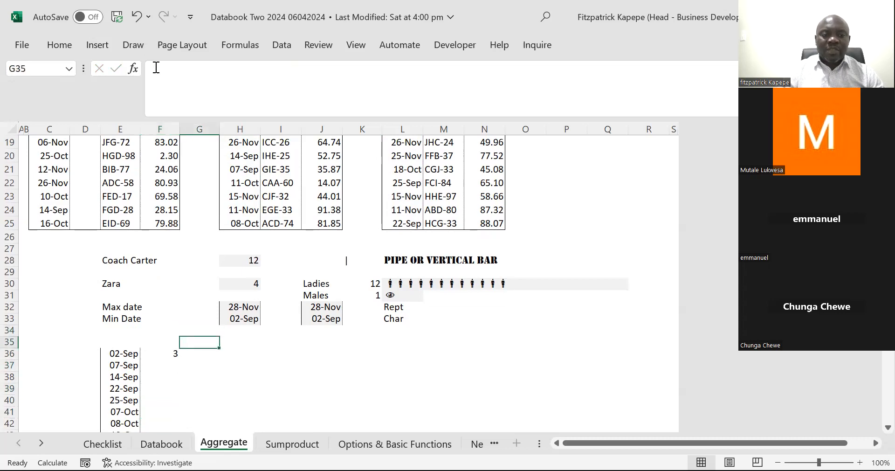
key(Right)
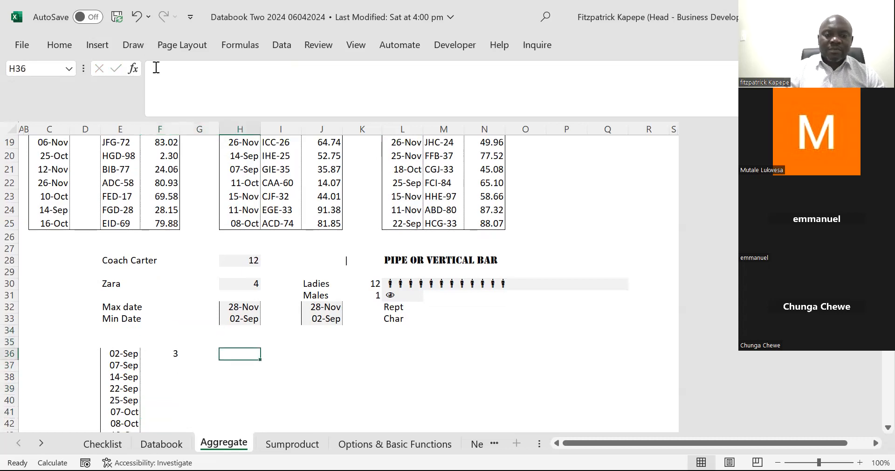
text(=)
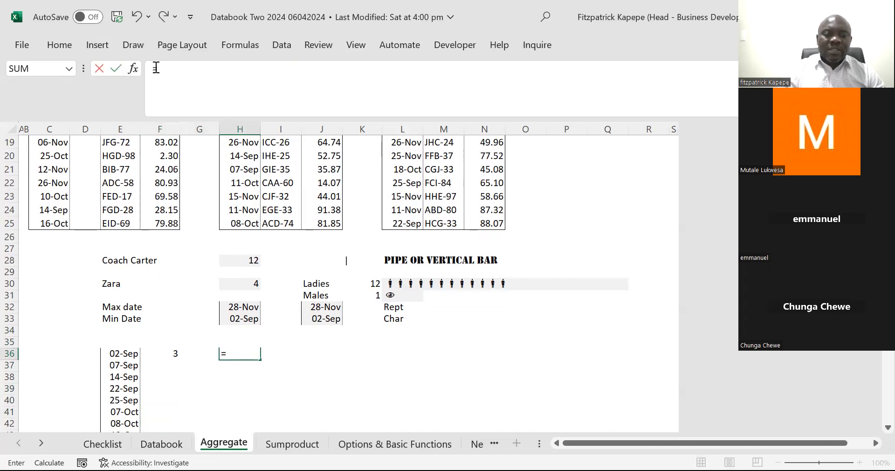
text(fo)
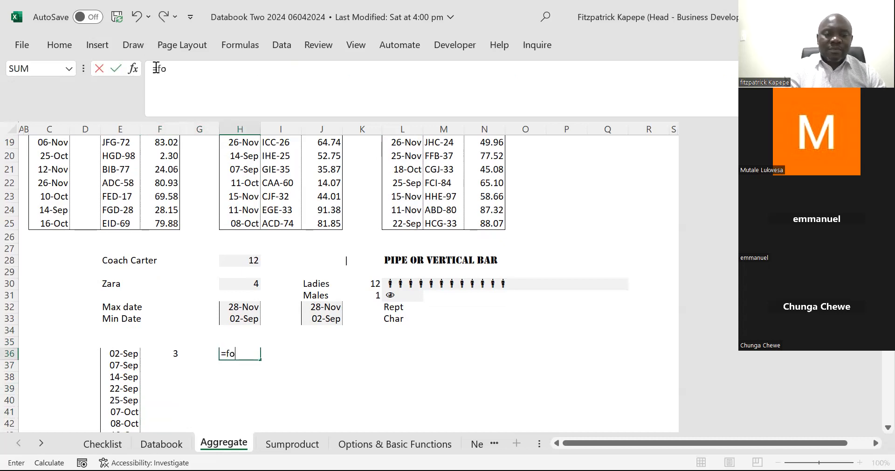
text(rm)
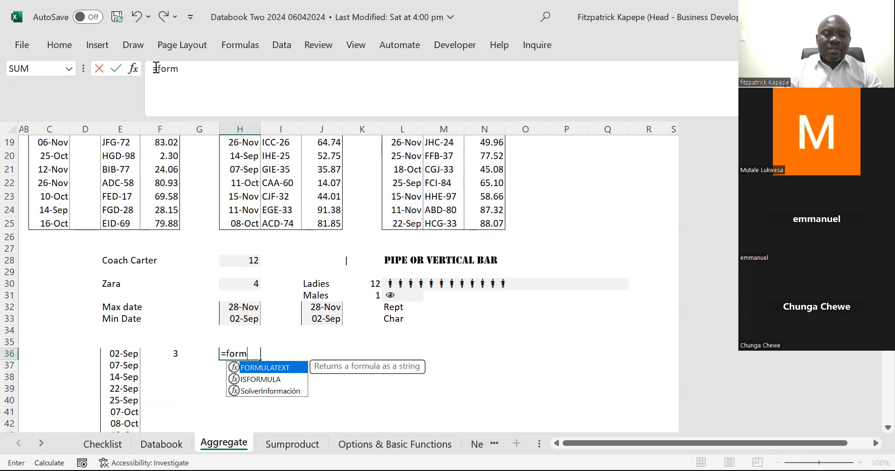
key(Tab)
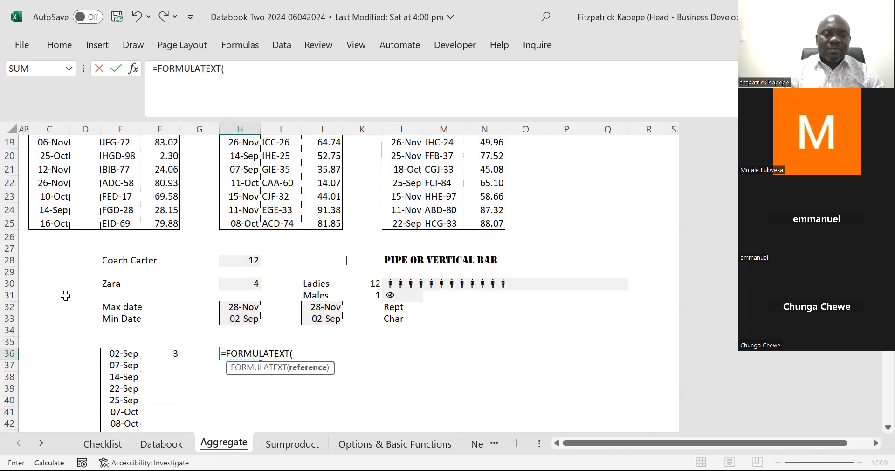
click(170, 354)
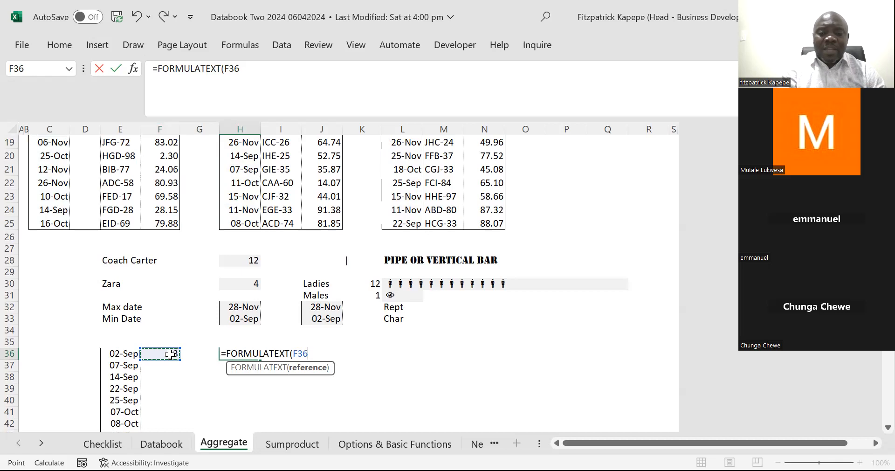
text())
key(Return)
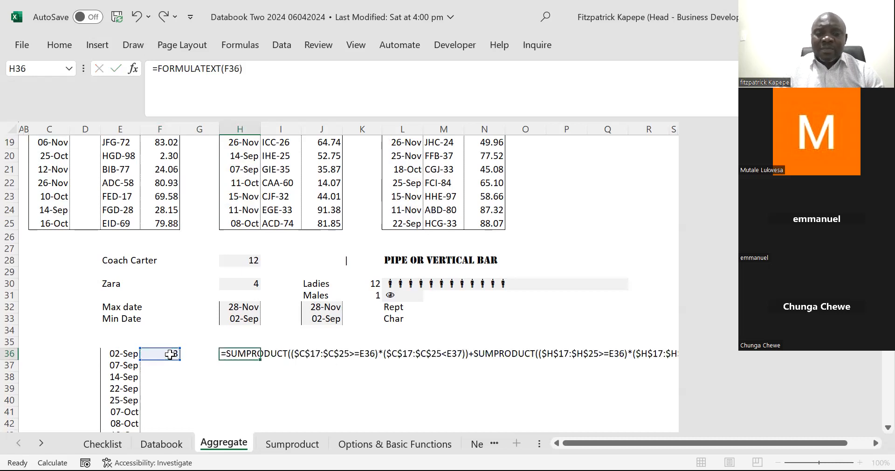
- Dismiss the circular reference warning and select the empty cell H38 below the formula text
key(Down)
key(Down)
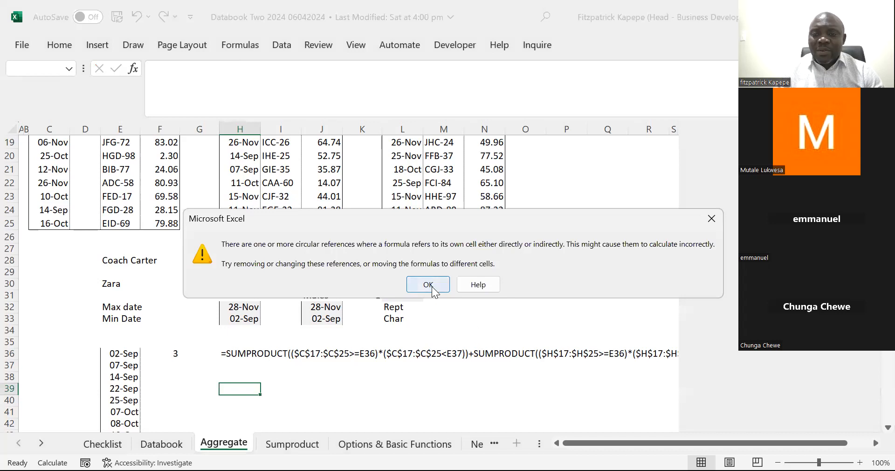
click(428, 285)
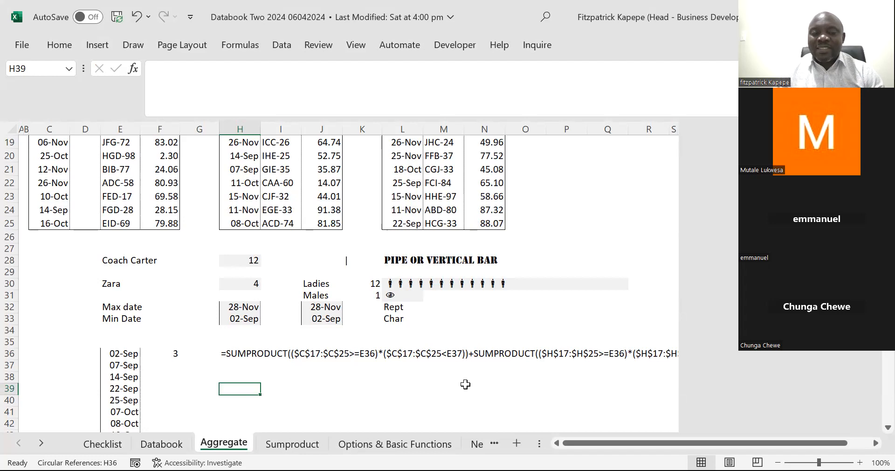
key(Up)
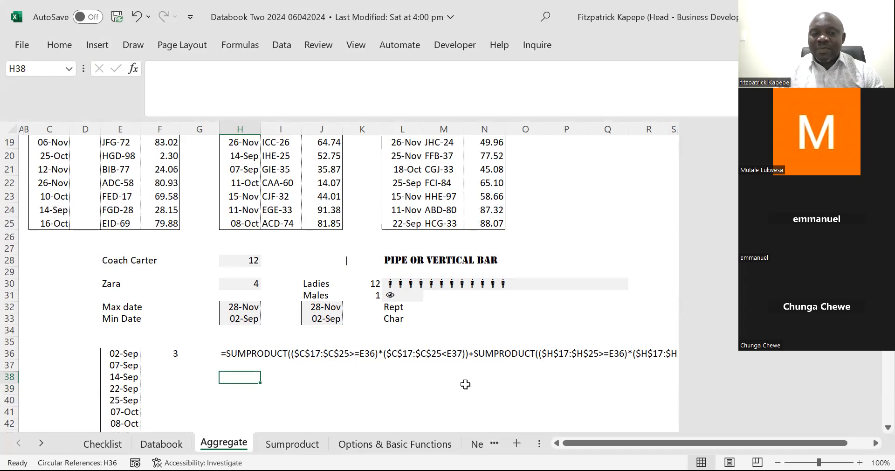
- Turn on Show Formulas to view the formulas across the sheet, and turn it off again
click(241, 45)
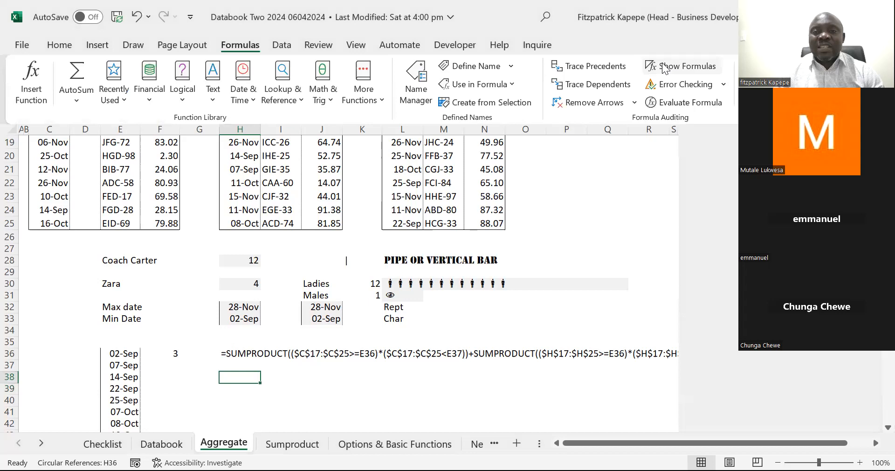
click(665, 68)
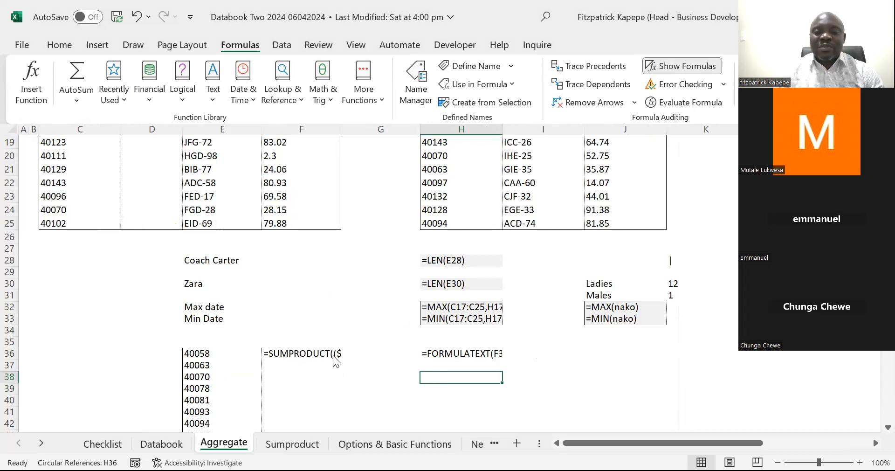
click(679, 68)
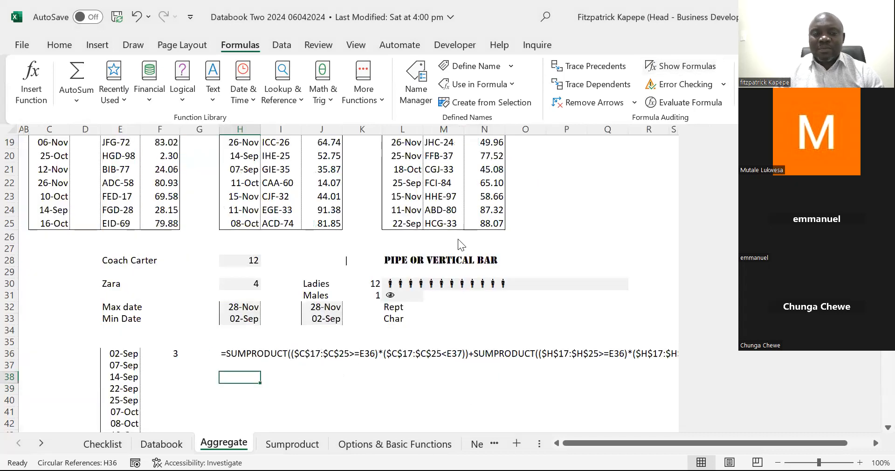
- Fill the combined SUMPRODUCT formula from F36 down beside all listed dates to F55
click(170, 354)
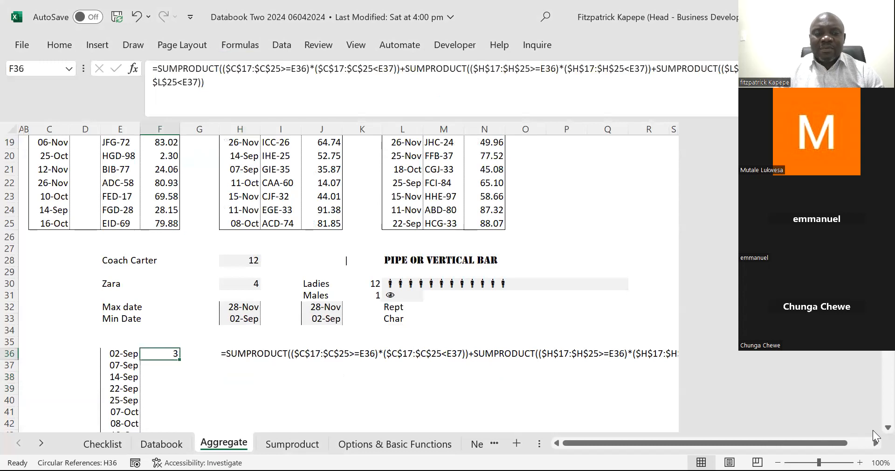
scroll(876, 435, down, 2)
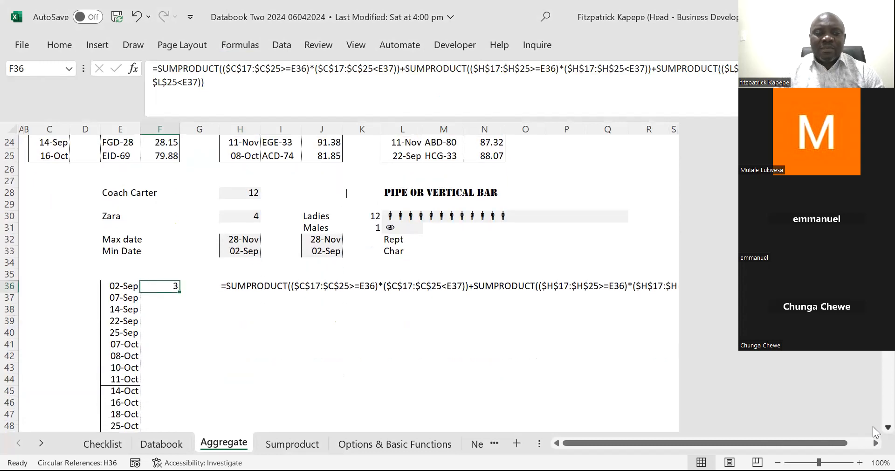
scroll(875, 431, down, 1)
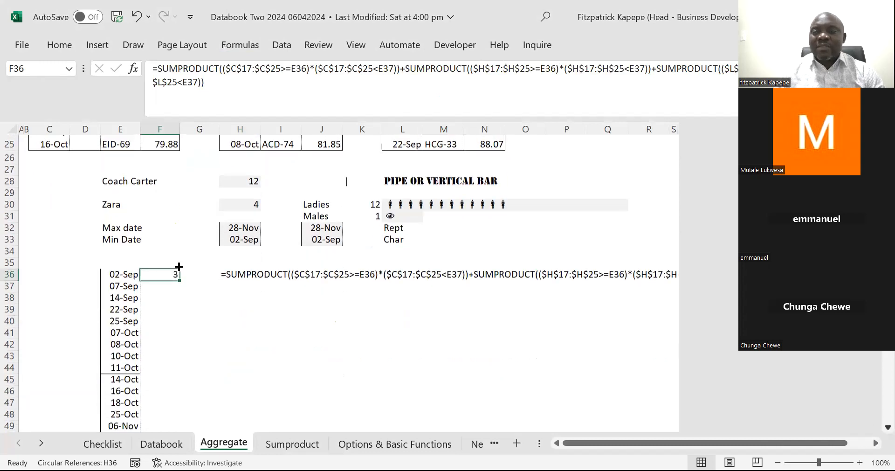
scroll(177, 270, down, 1)
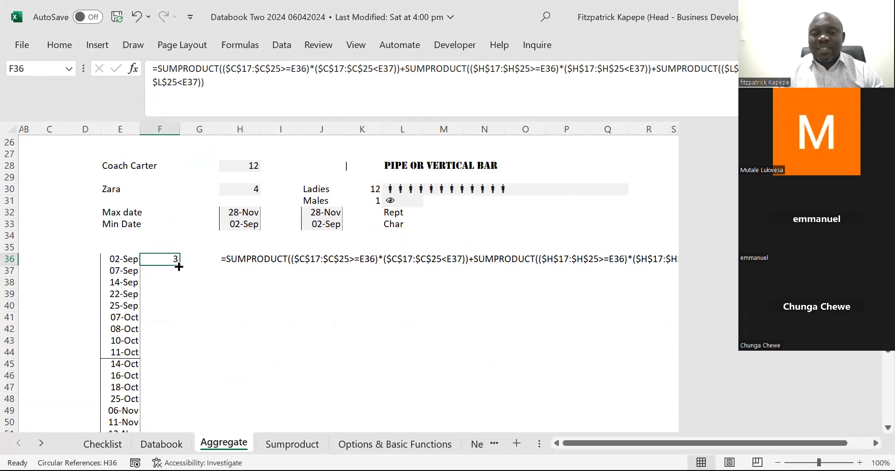
double_click(179, 266)
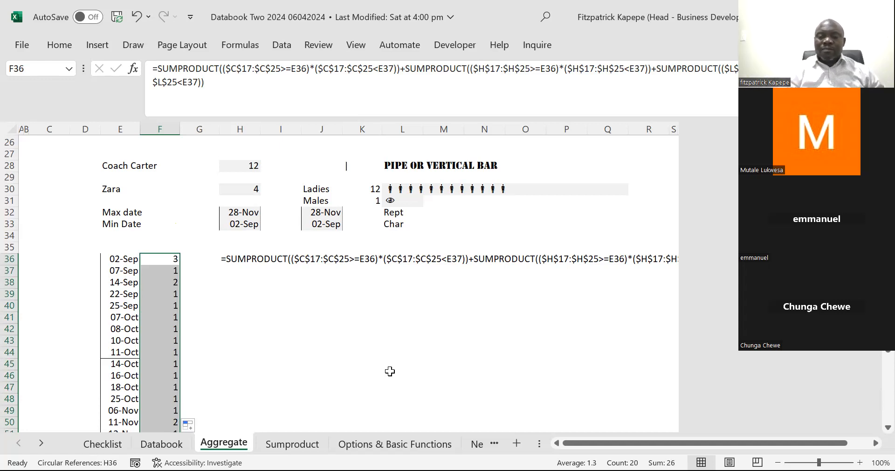
- Review the filled counts and their formulas down column F to the last date row, F55
key(Down)
key(Down)
key(Down)
key(Down)
key(Down)
key(Down)
key(Down)
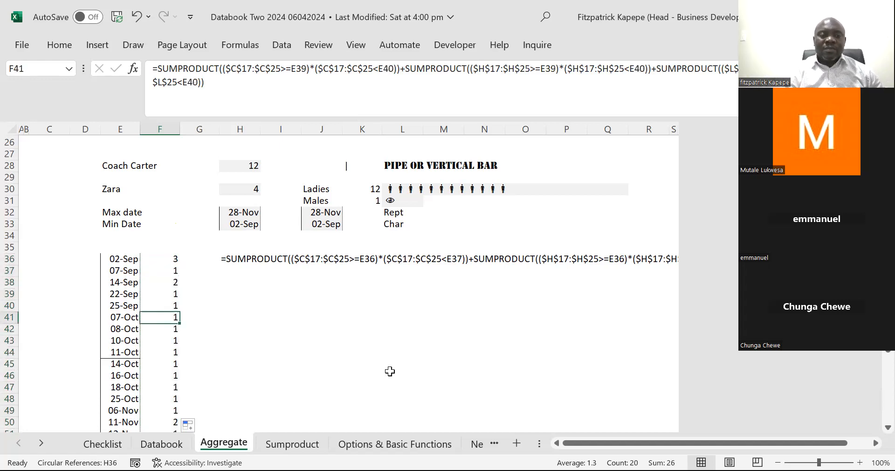
key(Down)
key(Down)
key(Down)
key(Down)
key(Down)
key(Down)
key(Down)
key(Down)
key(Down)
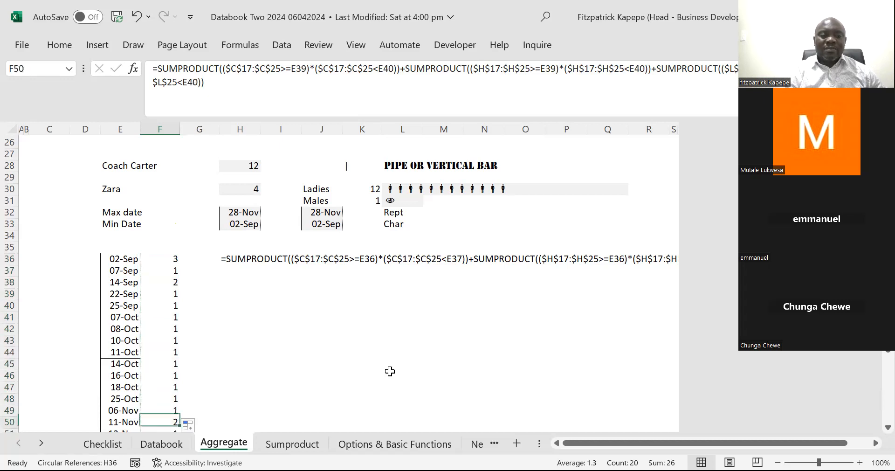
key(Down)
key(Down)
key(Down)
key(Down)
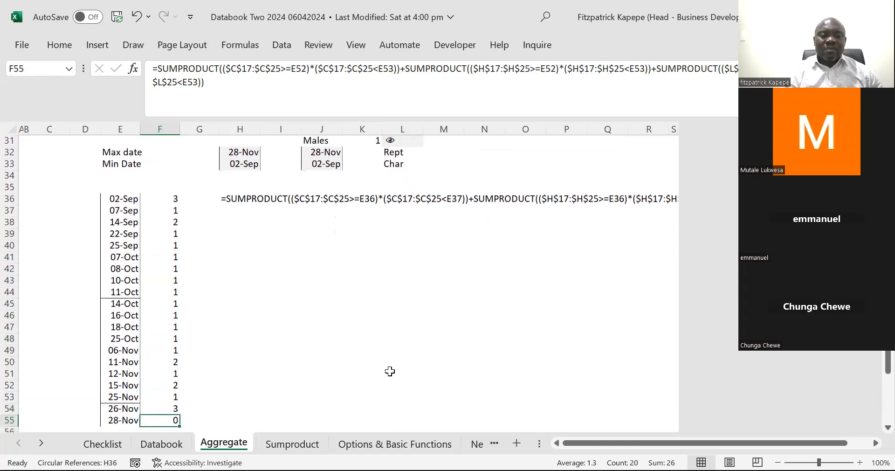
key(Down)
key(Down)
key(Down)
key(Down)
key(Down)
key(Down)
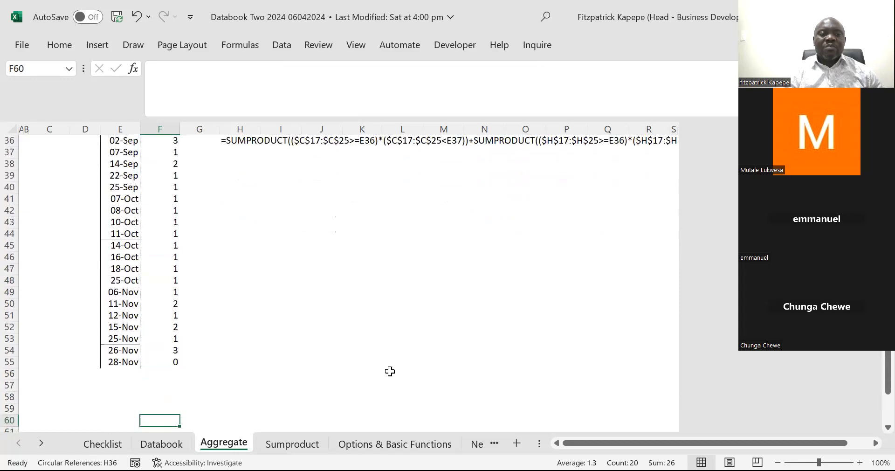
key(Down)
key(Down)
key(Down)
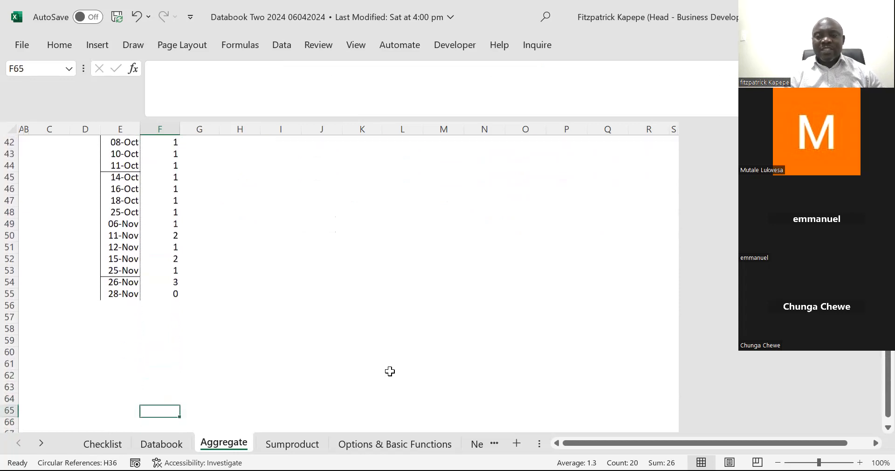
key(Up)
key(Up)
key(Up)
key(Up)
key(Up)
key(Up)
key(Up)
key(Up)
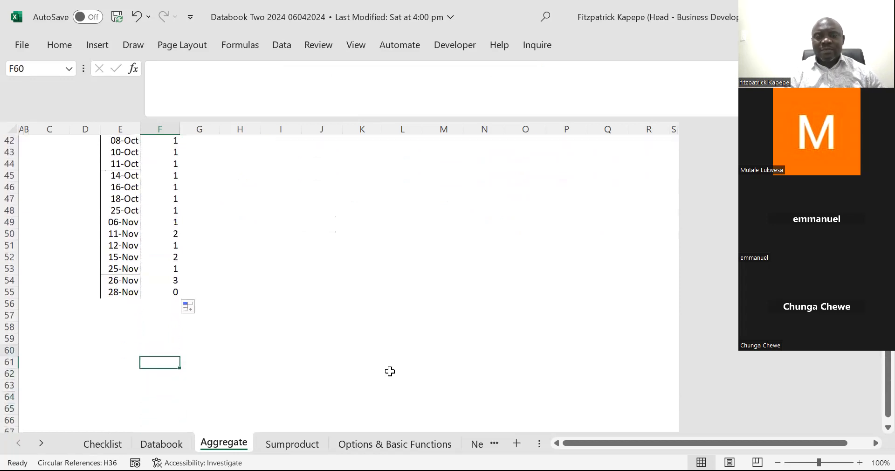
key(Up)
key(Up)
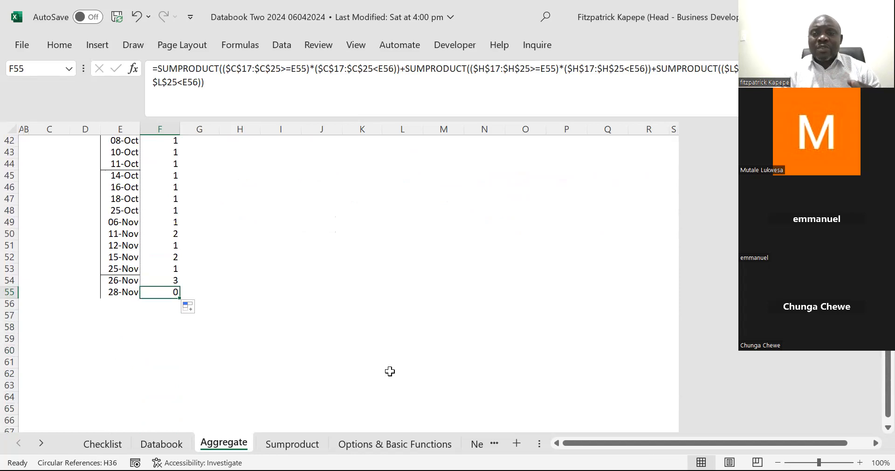
- Examine the 26-Nov and 28-Nov rows against their counts, and go back up column F to the first count in F36
key(Down)
key(Up)
key(Up)
key(Left)
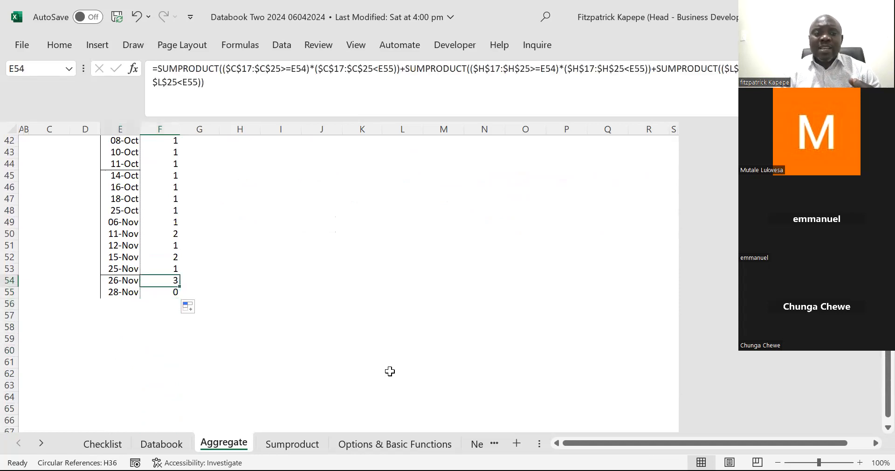
key(Down)
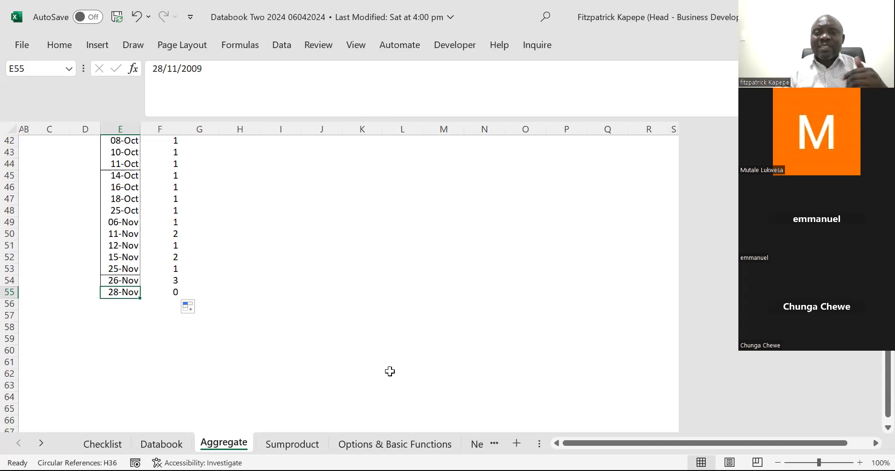
key(Right)
key(Up)
key(Up)
key(Up)
key(Up)
key(Up)
key(Up)
key(Up)
key(Up)
key(Up)
key(Up)
key(Up)
key(Up)
key(Up)
key(Up)
key(Up)
key(Up)
key(Up)
key(Up)
key(Up)
key(Up)
key(Up)
key(Up)
key(Down)
key(Down)
key(Down)
key(Down)
key(Down)
key(Down)
key(Down)
key(Down)
key(Down)
key(Down)
key(Down)
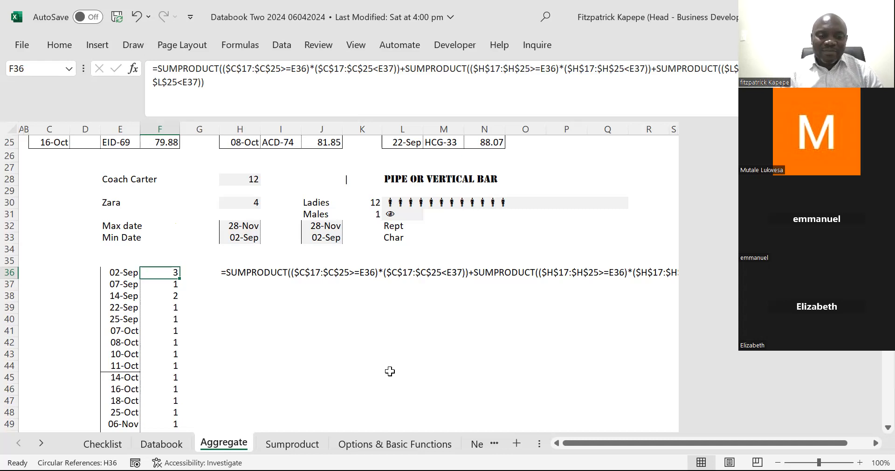
- Switch to the Sumproduct sheet with the monthly fruit prices and units table
click(296, 445)
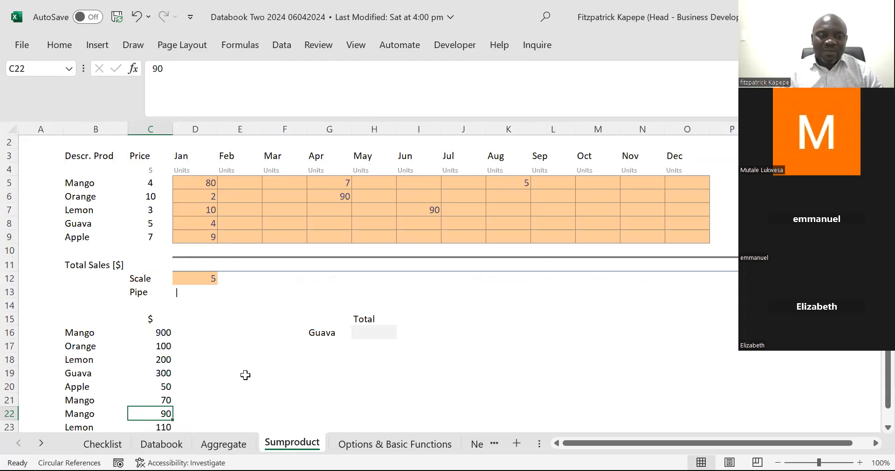
click(217, 443)
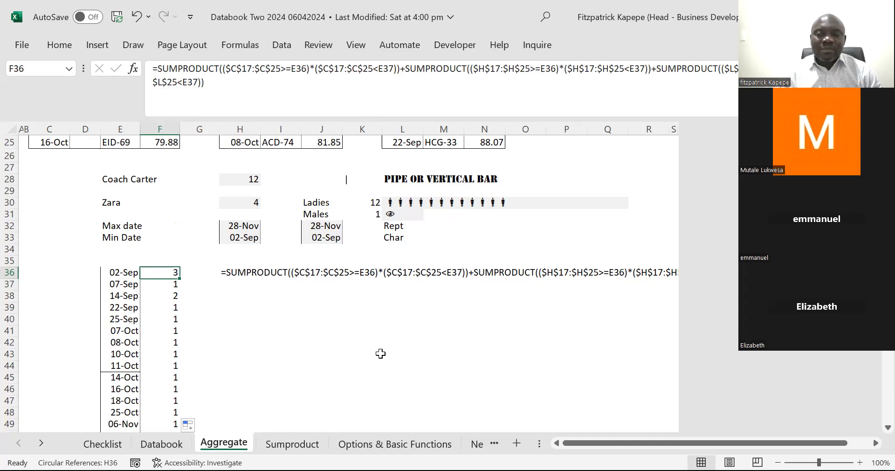
click(301, 446)
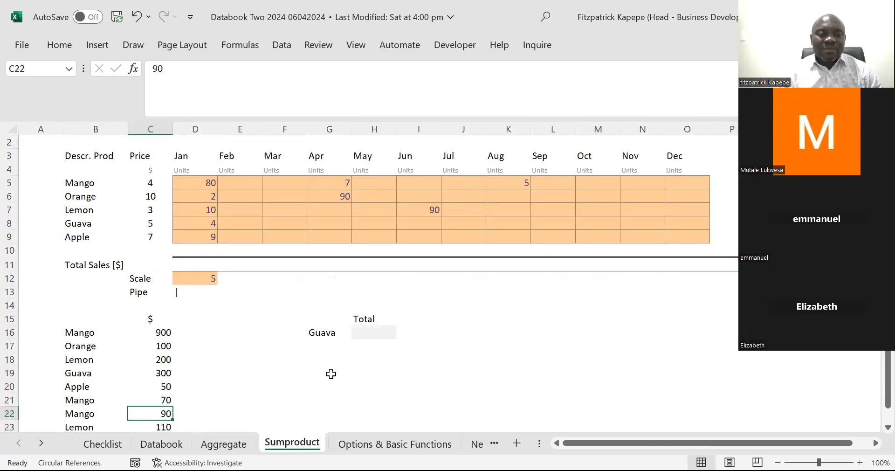
- Enter =SUMPRODUCT($C$5:$C$9,D5:D9) as an array formula in D11 for January's total sales
click(194, 262)
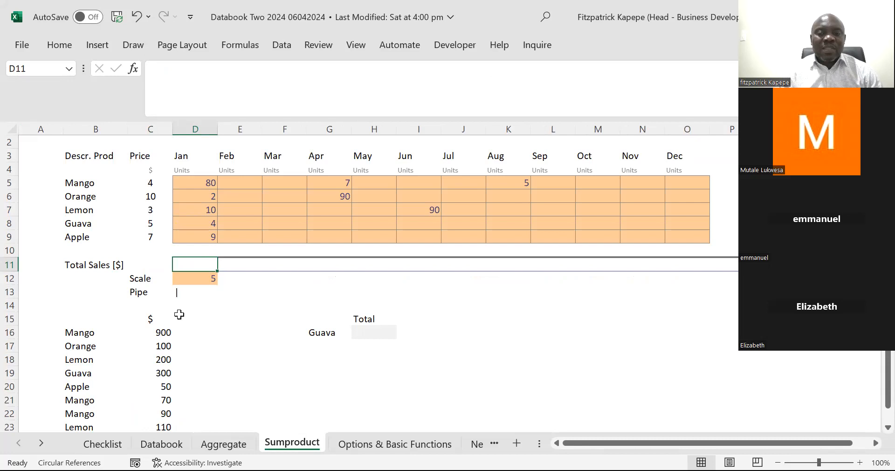
text(=sumpr)
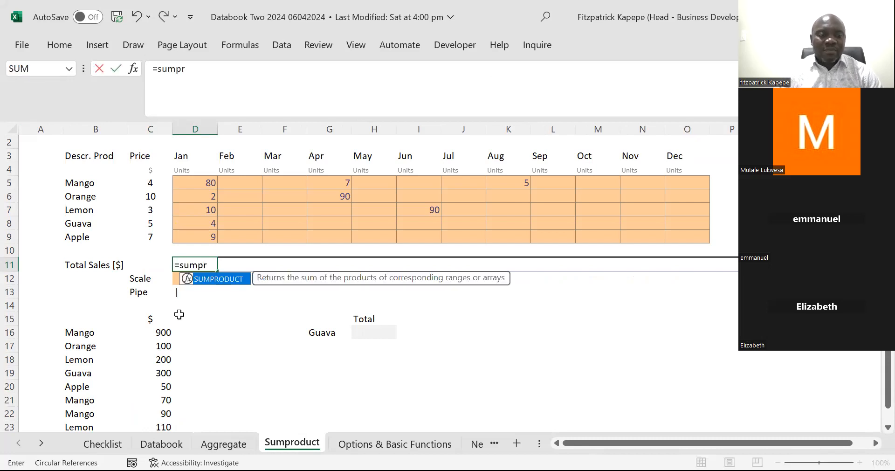
key(Tab)
drag(146, 186, 145, 229)
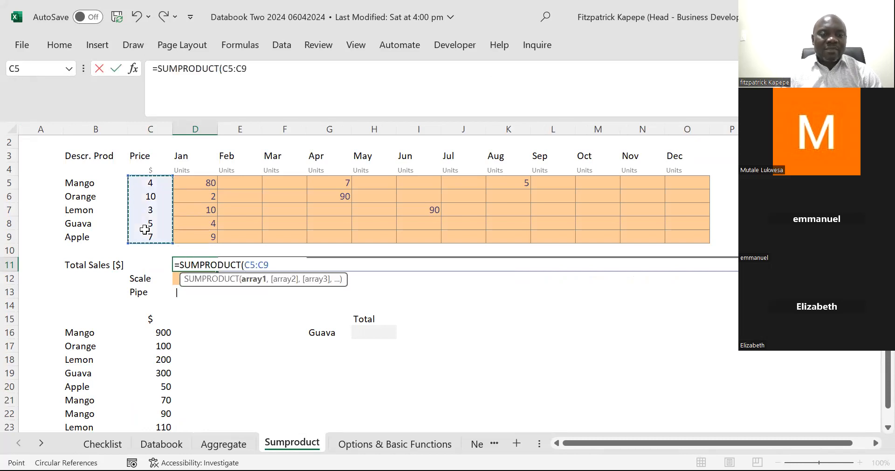
key(F4)
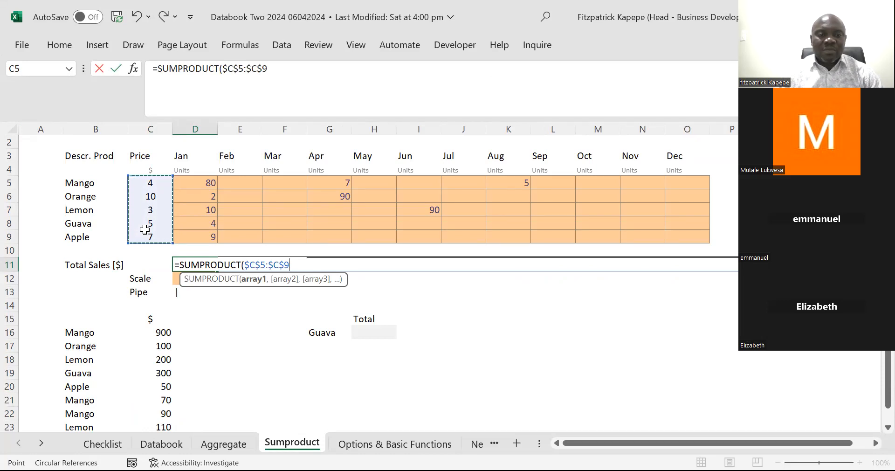
text(,)
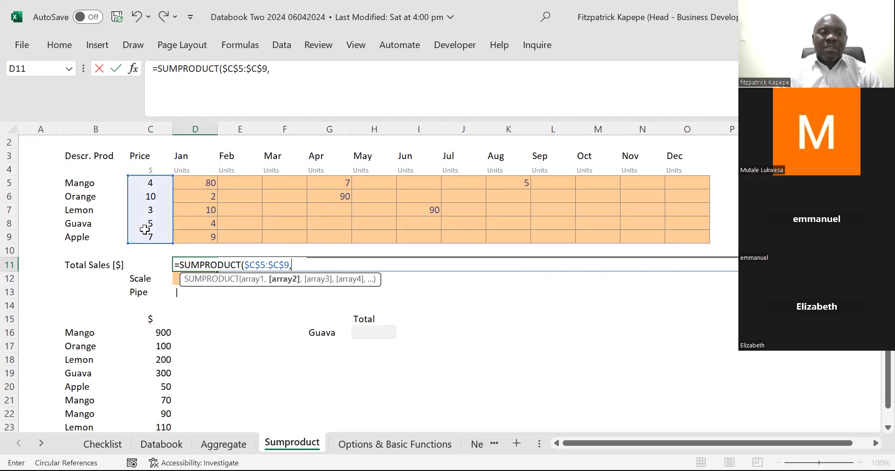
drag(202, 182, 204, 232)
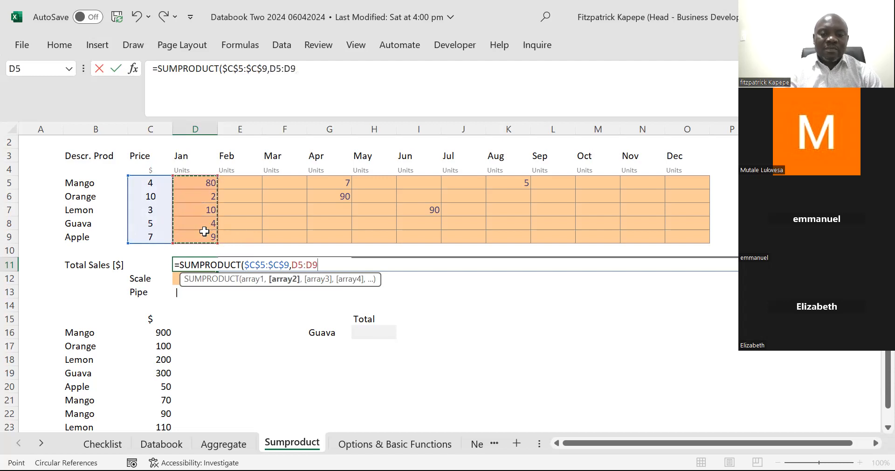
text())
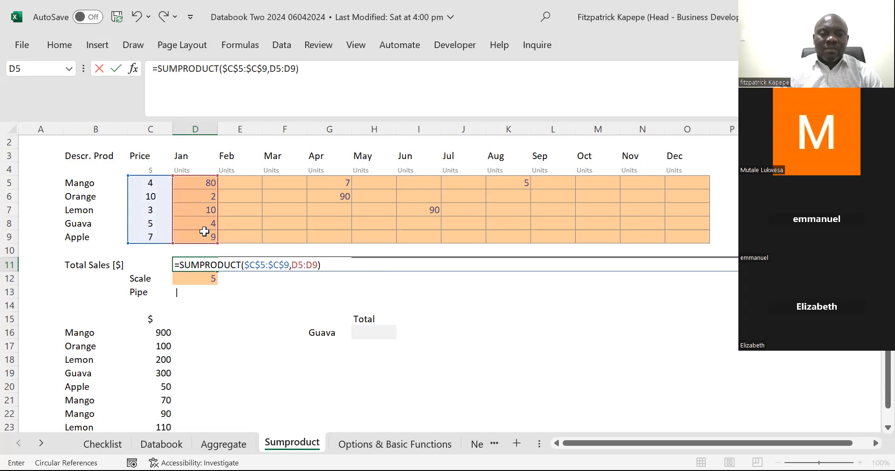
key(Return)
key(Down)
key(Down)
key(Up)
key(Up)
key(Up)
key(Up)
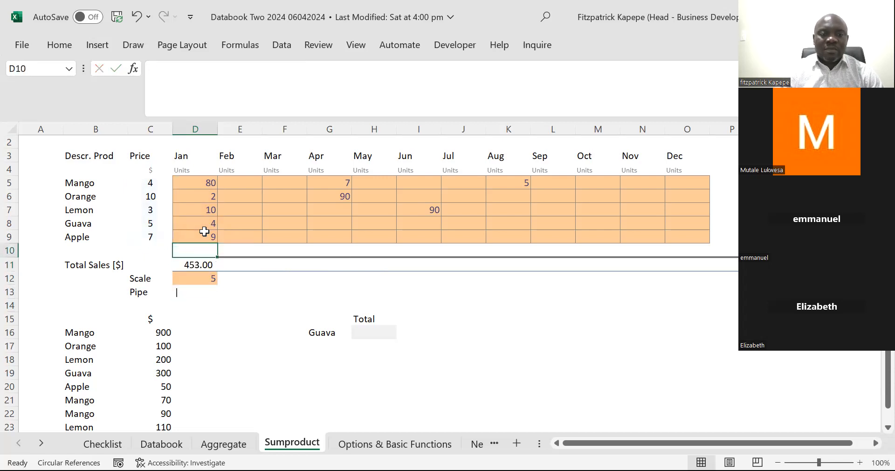
- Rewrite January's total in D11 as a SUMPRODUCT formula with the absolute price range $C$5:$C$9 as the first array
key(Down)
key(Down)
key(Down)
key(Up)
key(Up)
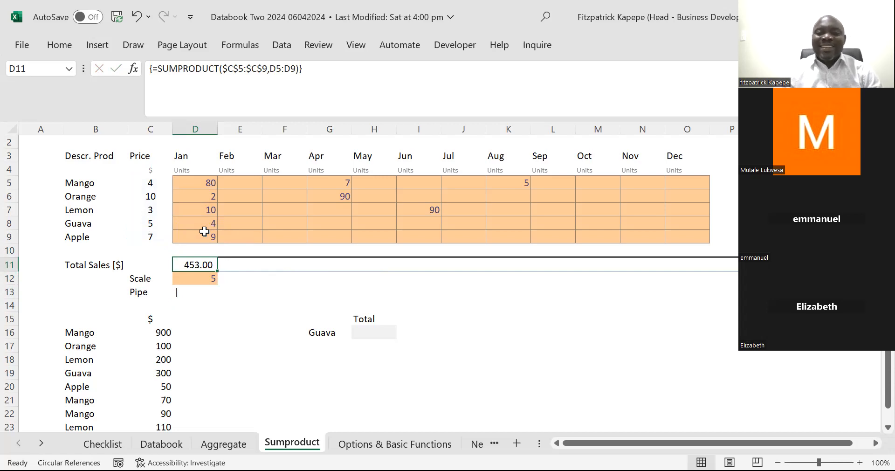
text(=)
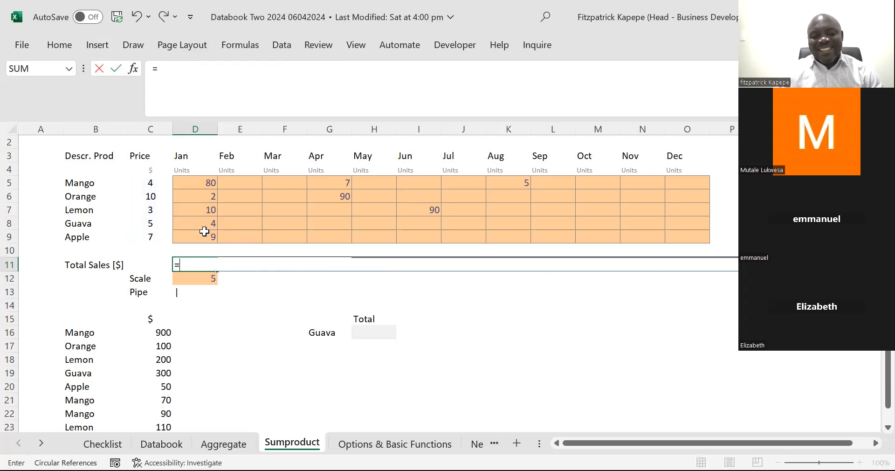
text(s)
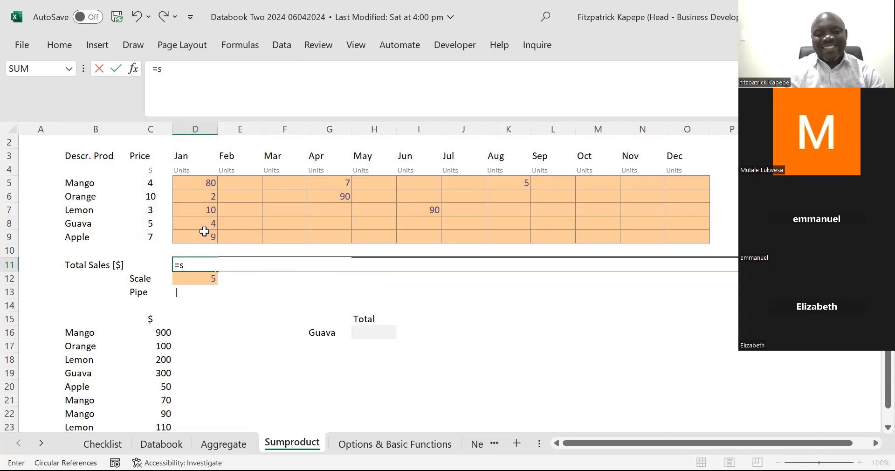
text(ump)
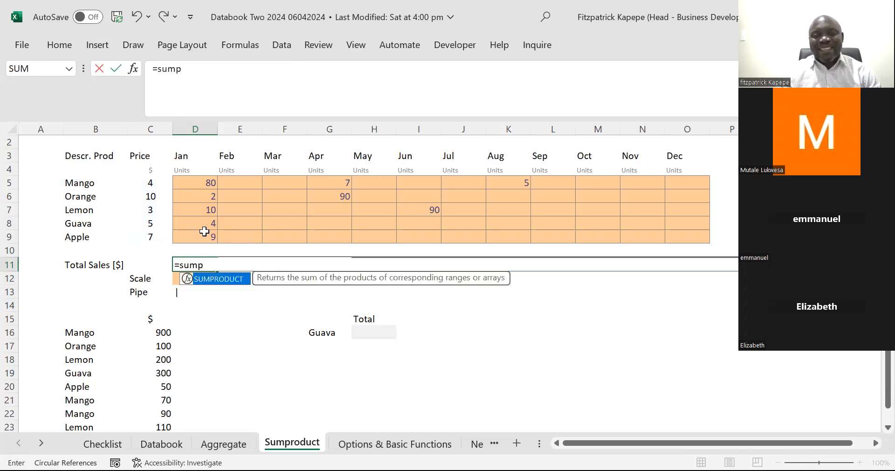
key(Tab)
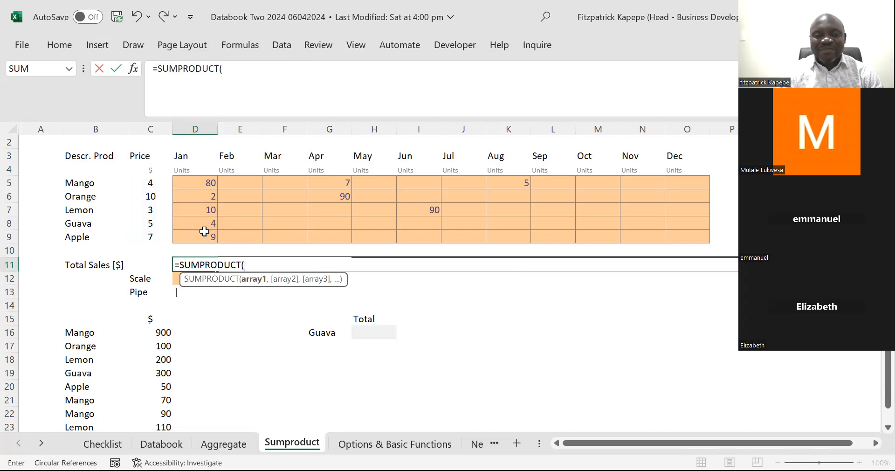
click(150, 182)
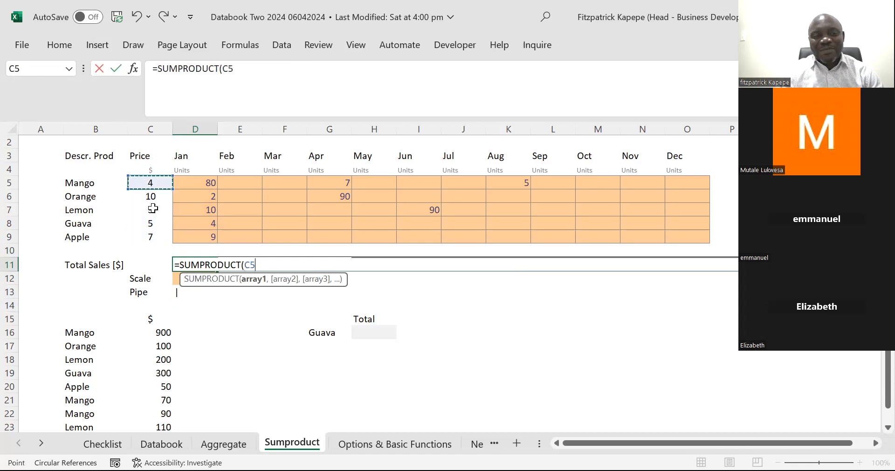
shift+click(154, 231)
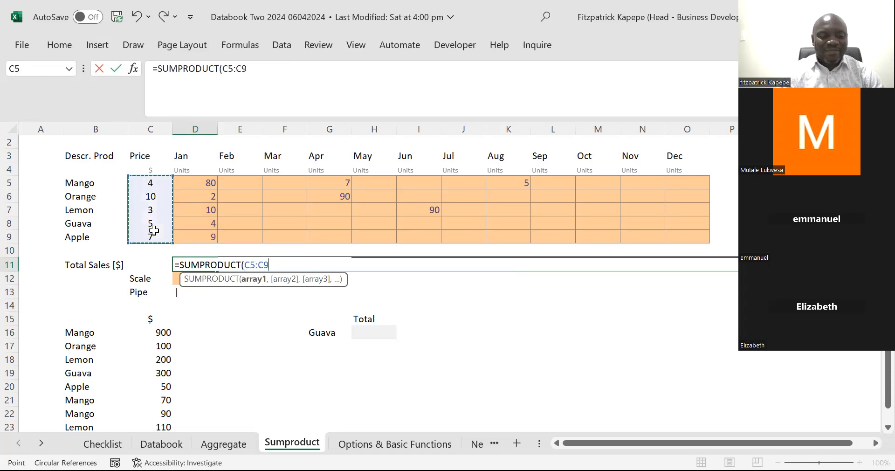
key(F4)
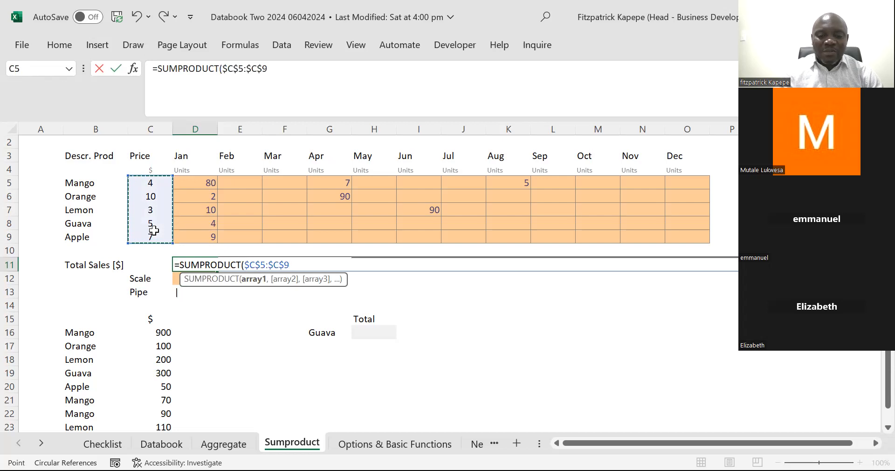
- Add January's units D5:D9 as the second array and commit the formula =SUMPRODUCT($C$5:$C$9,D5:D9) in D11
text(,)
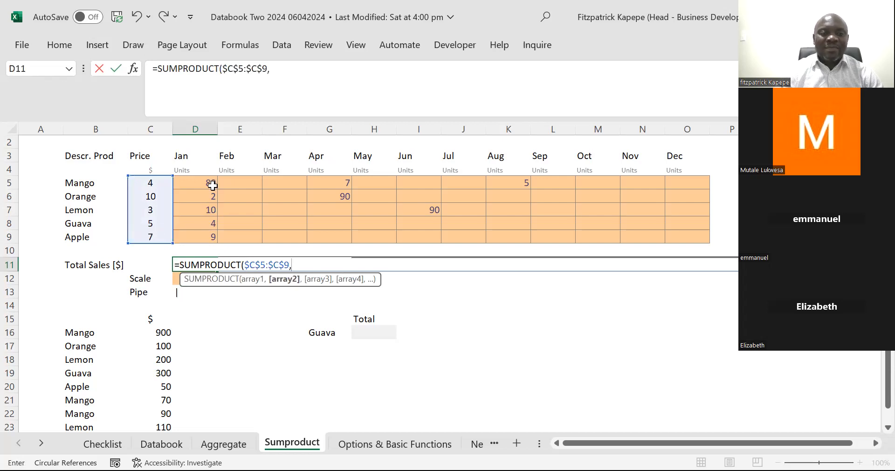
drag(210, 191, 215, 237)
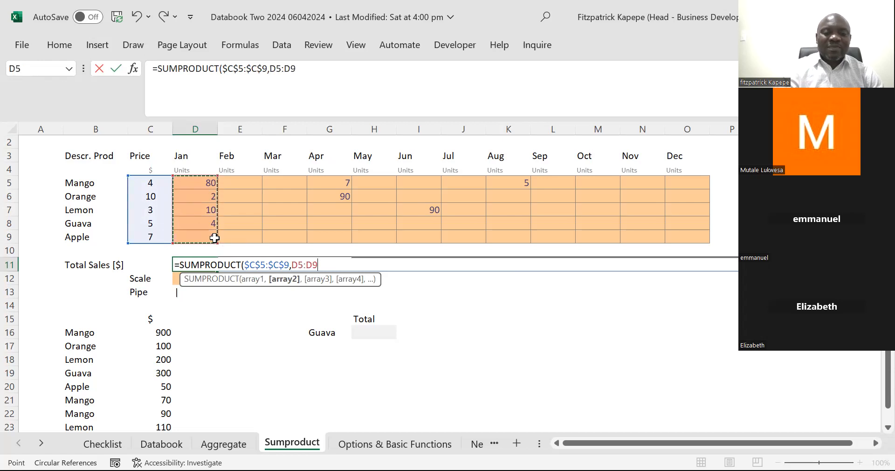
text())
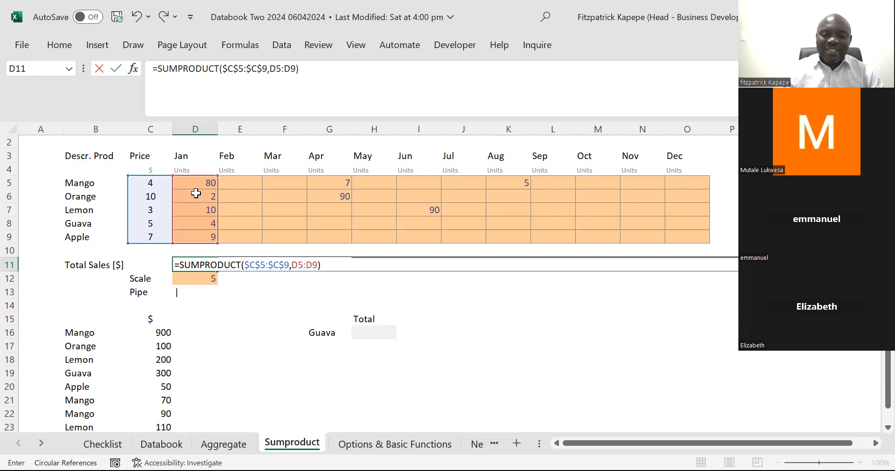
key(Return)
- Start a manual price-times-units formula for January in D15 with Mango's product, =(C5*D5)+(
key(Down)
key(Down)
key(Down)
key(Down)
key(Down)
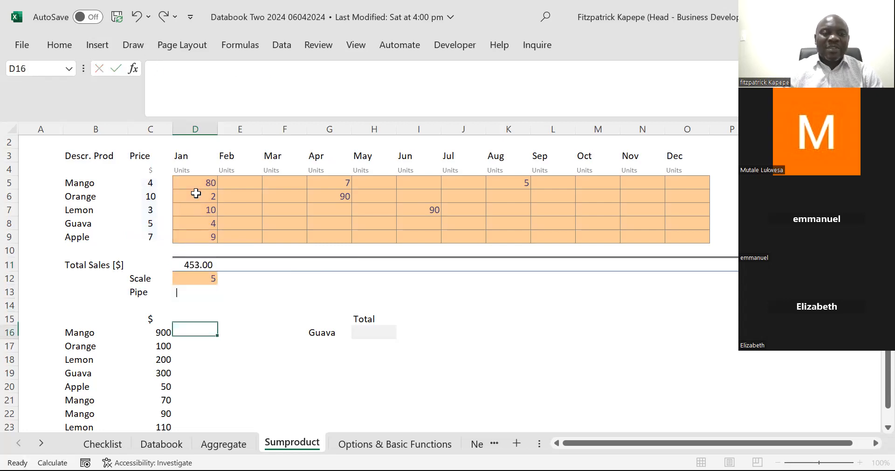
key(Up)
key(Up)
key(Up)
key(Up)
key(Down)
key(Down)
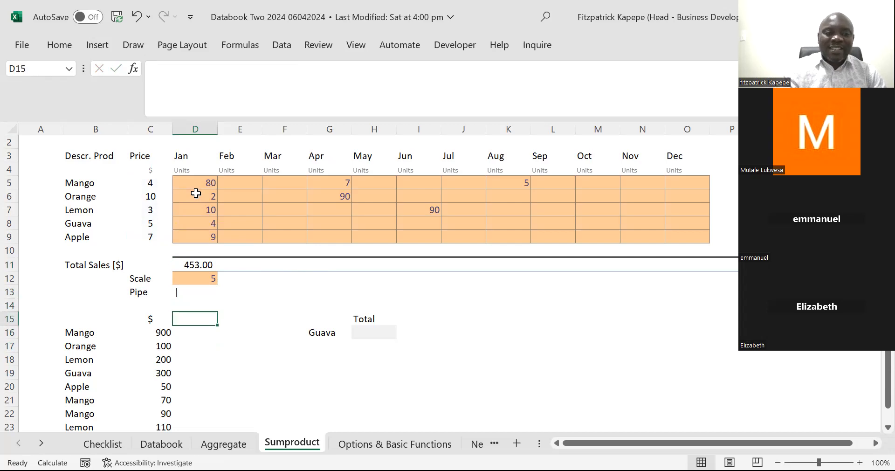
text(=()
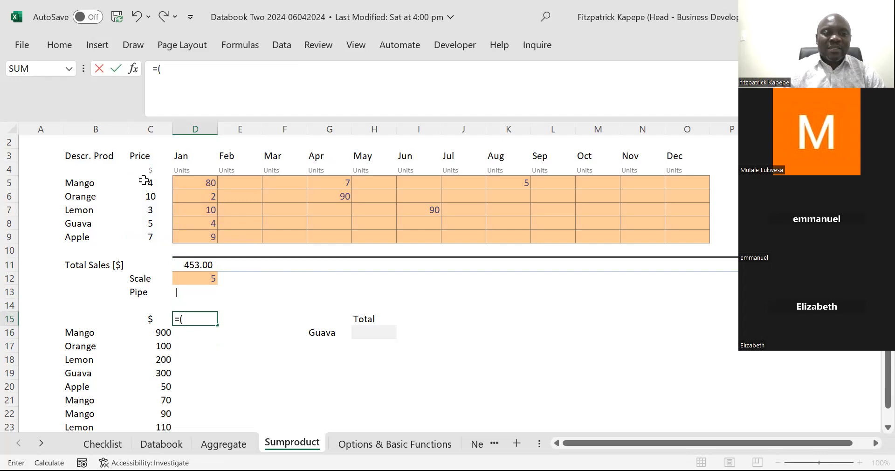
click(144, 180)
text(*)
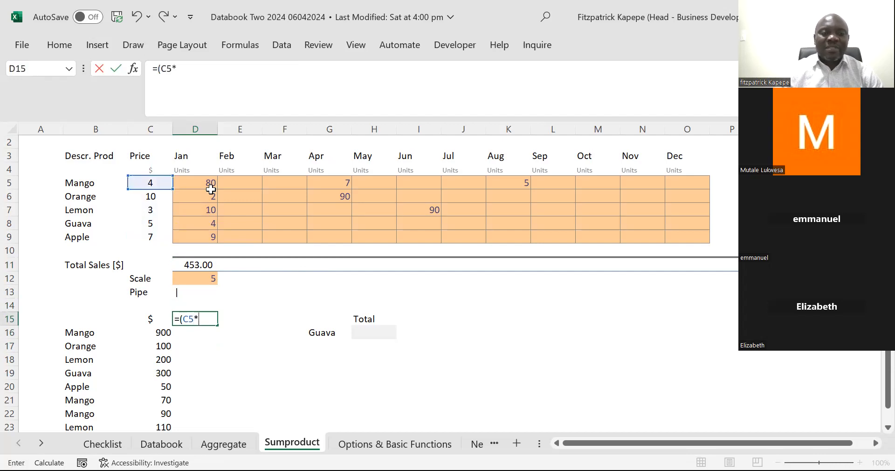
click(209, 181)
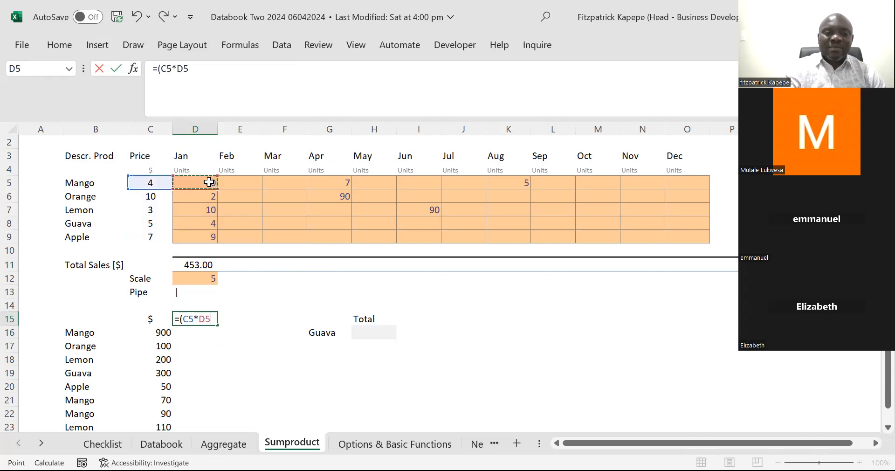
text()+)
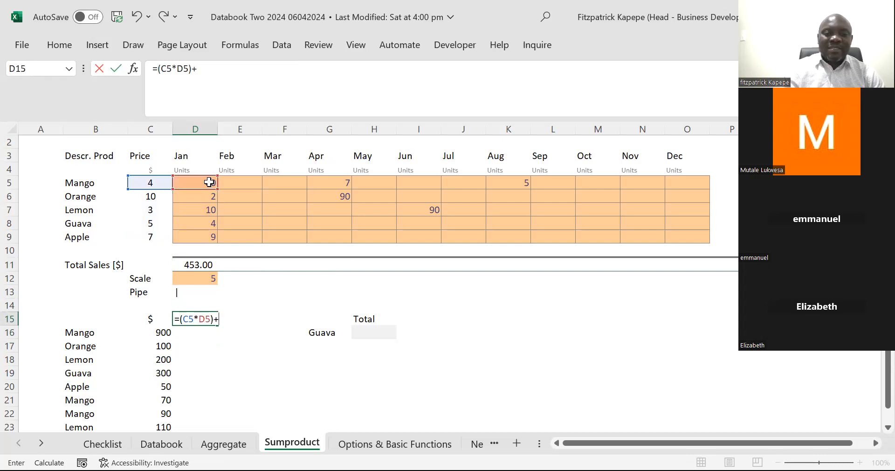
text(()
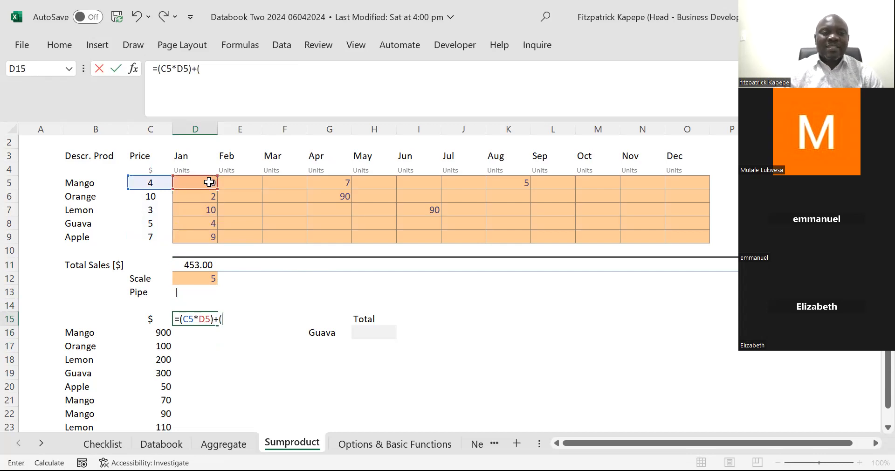
- Extend the manual total formula in D15 with the Orange and Lemon price-by-units products, (C6*D6) and (C7*D7)
click(150, 196)
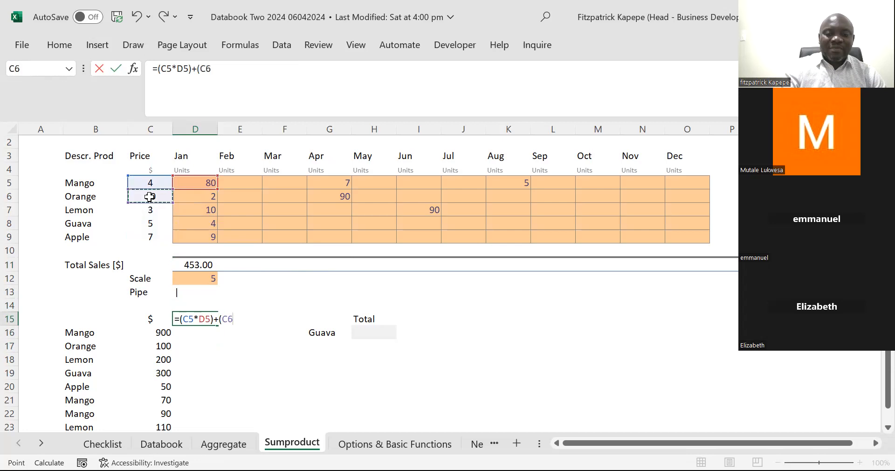
text(*)
click(206, 196)
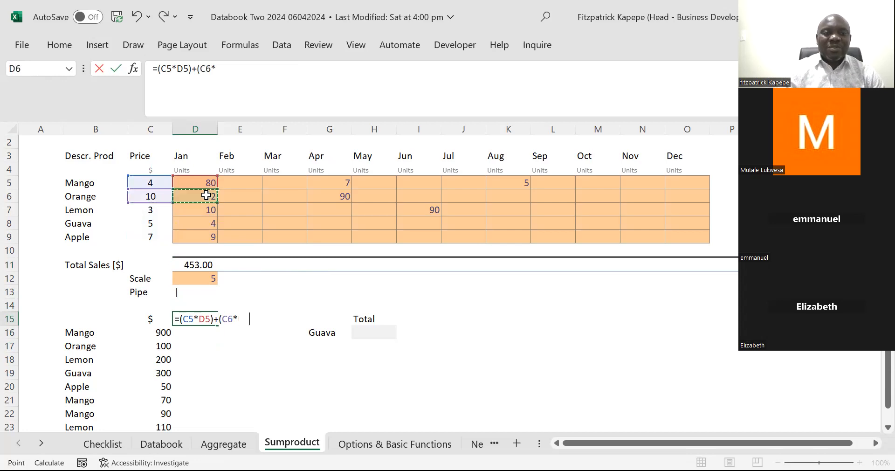
text()+)
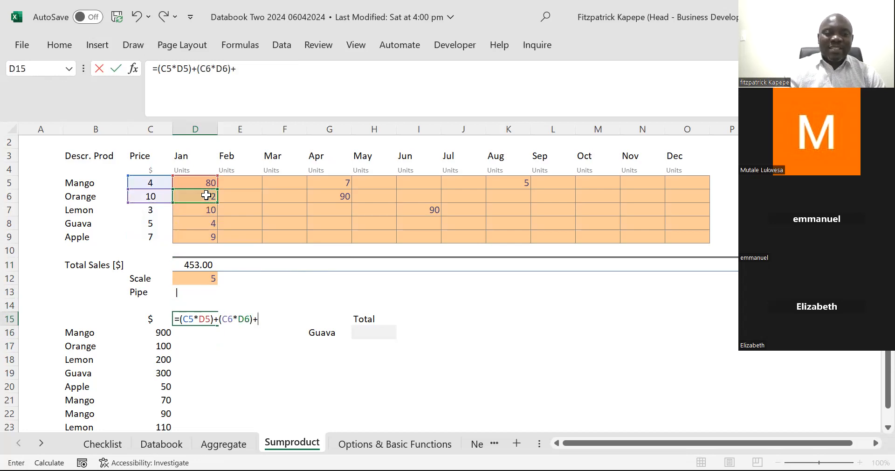
text(()
click(152, 210)
text(*)
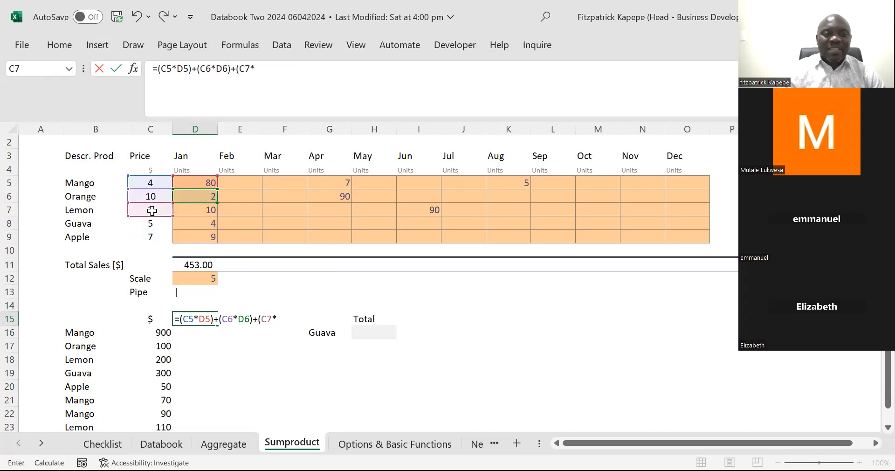
click(208, 208)
text()+()
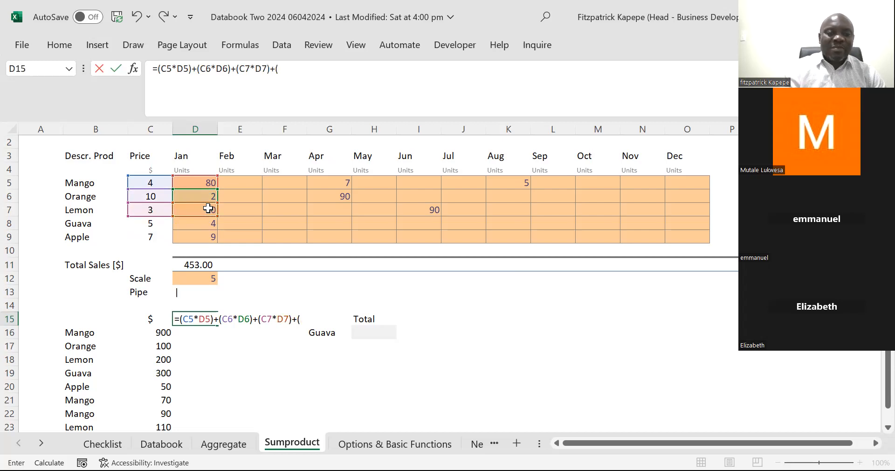
- Add the Guava product (C8*D8) to the manual formula in D15, correcting the wrong units reference
click(140, 226)
text(*)
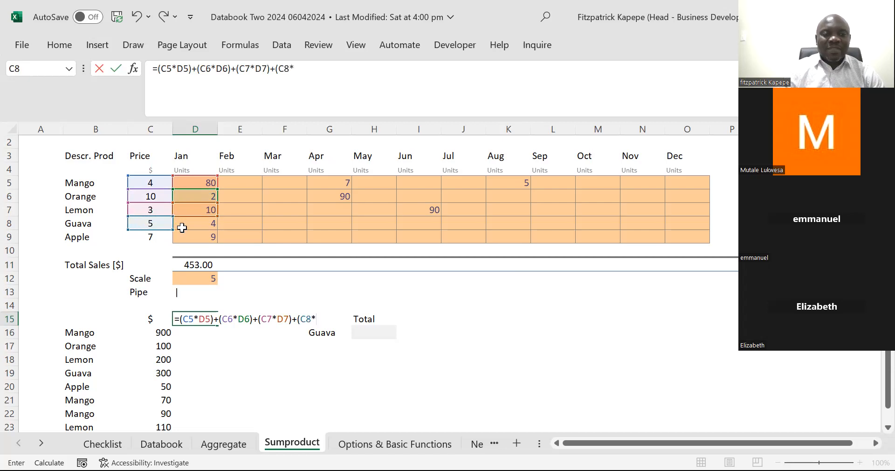
click(197, 229)
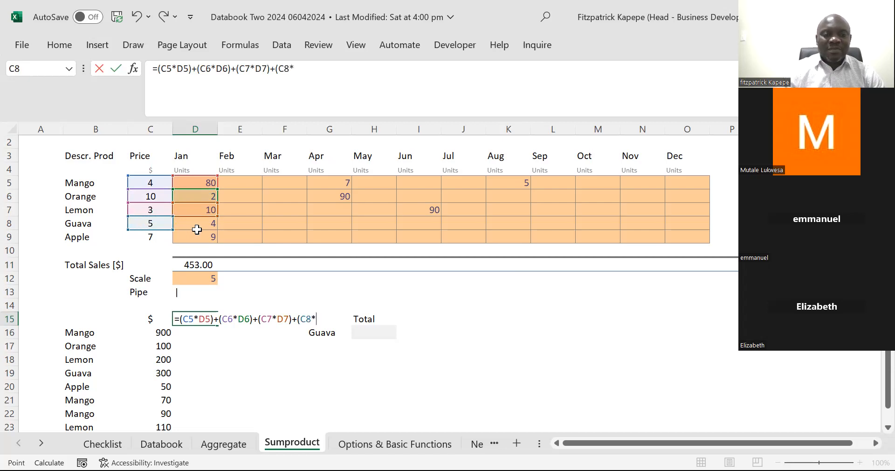
text(D9)
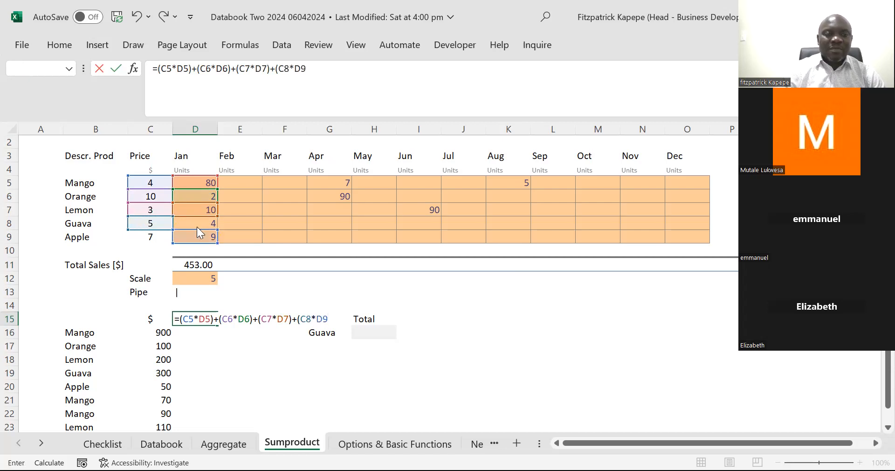
key(Return)
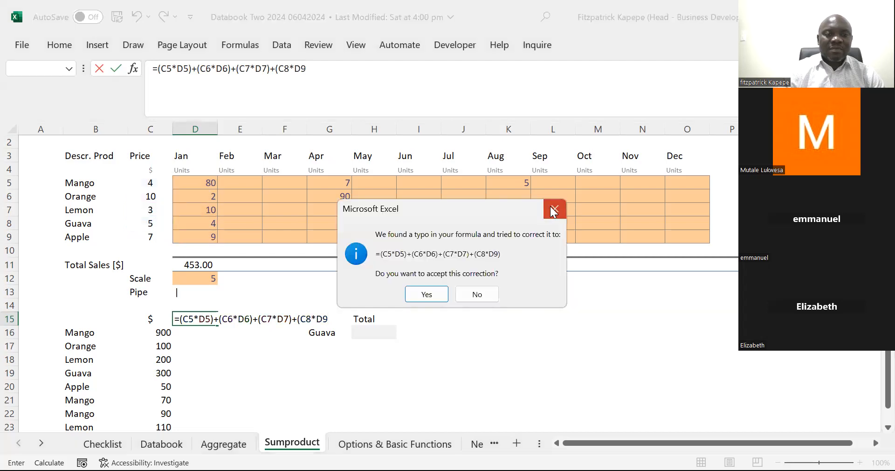
click(555, 209)
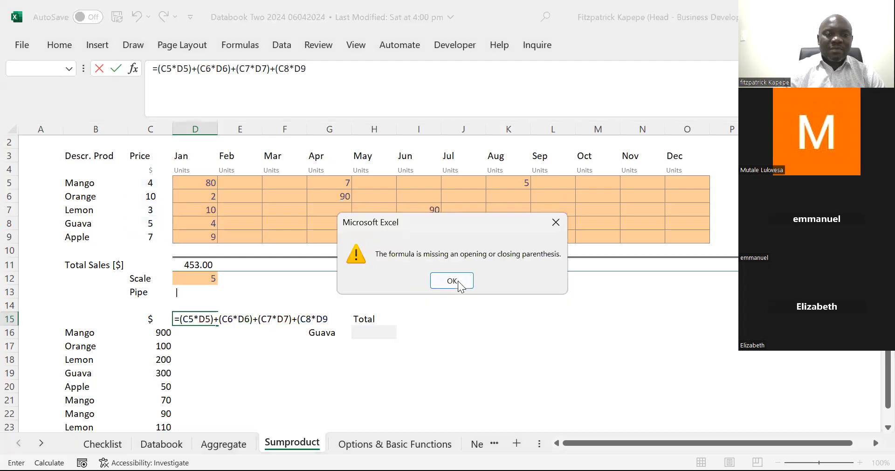
click(556, 217)
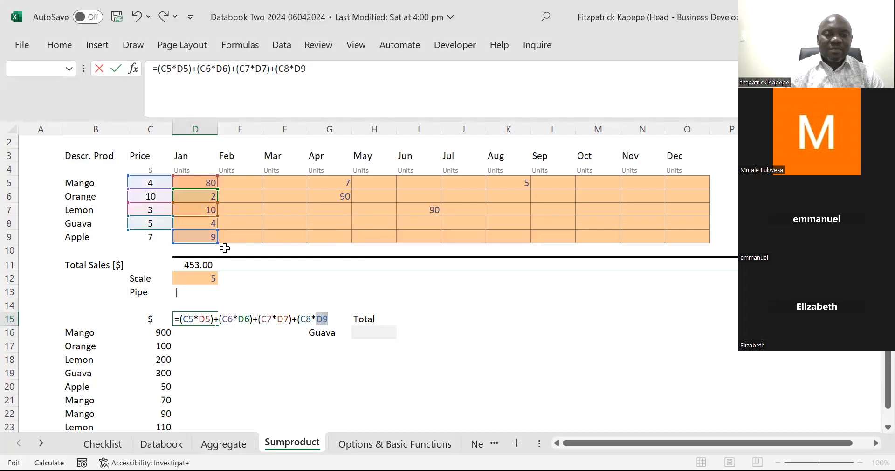
click(203, 225)
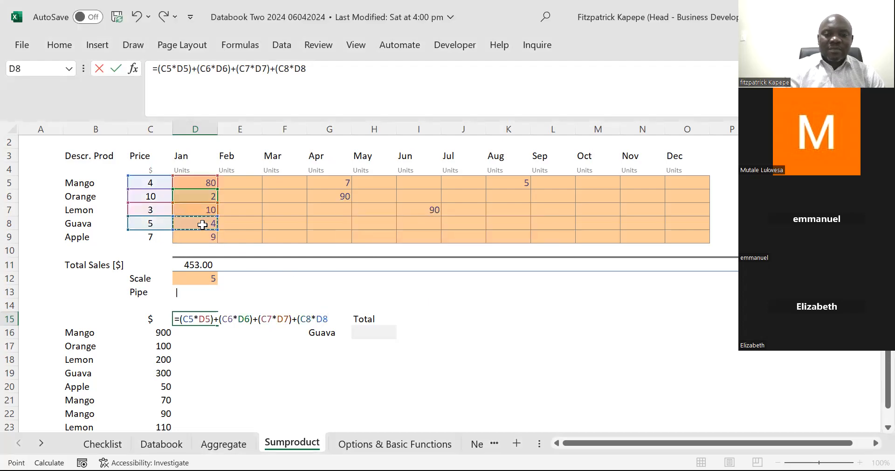
text()+()
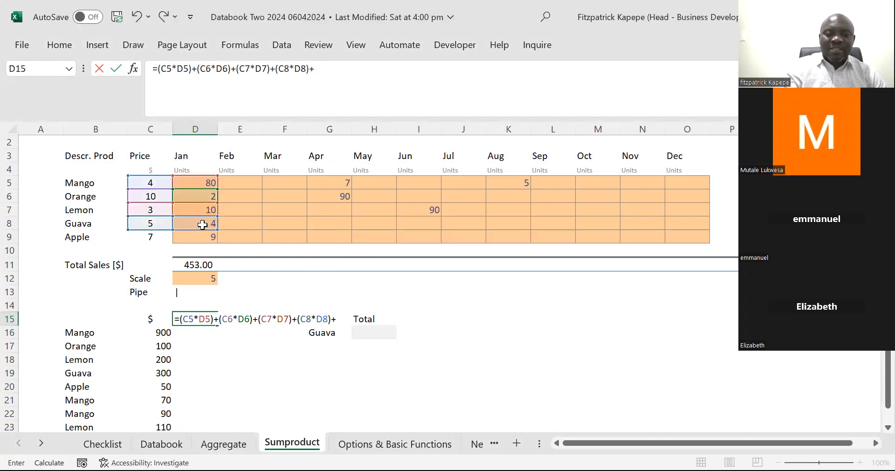
- Complete the D15 formula with the Apple product (C9*D9), enter it and dismiss the circular reference warning
click(146, 240)
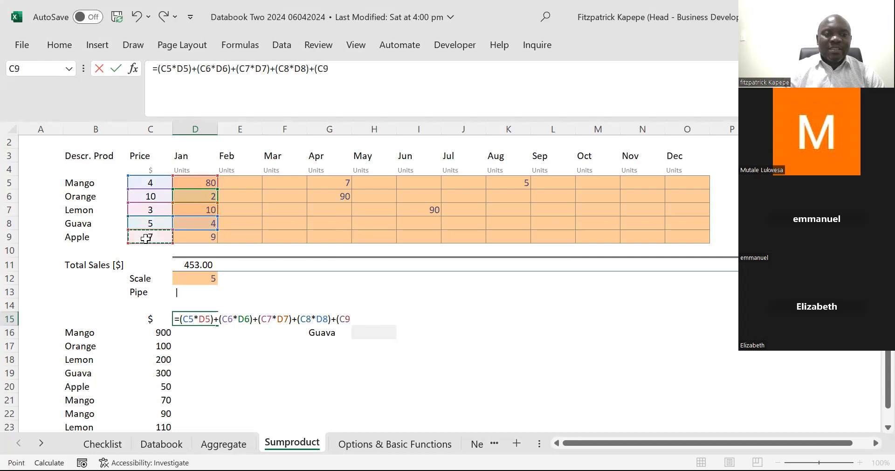
text(*)
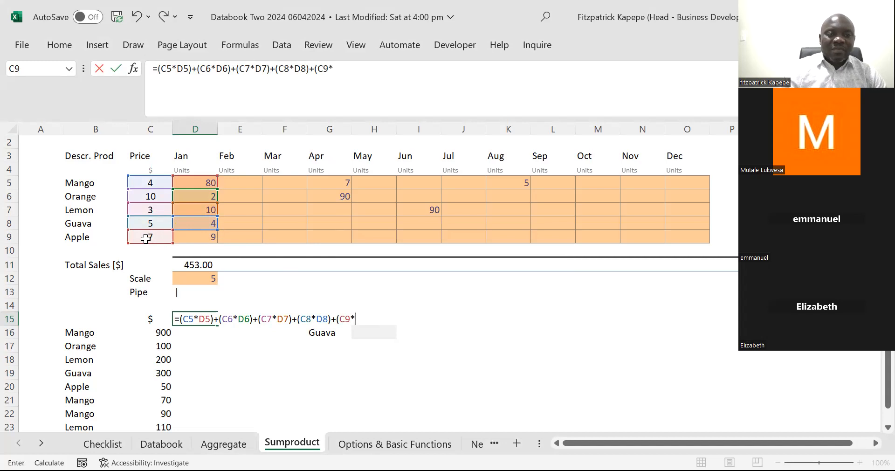
click(210, 238)
text())
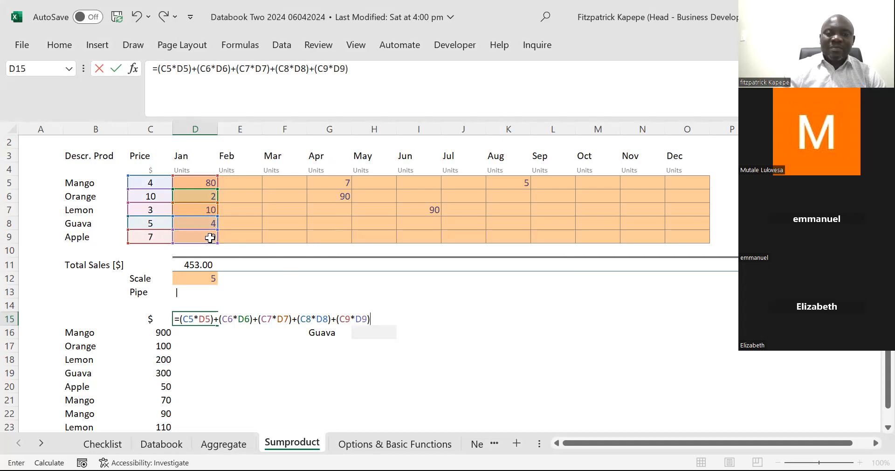
key(Return)
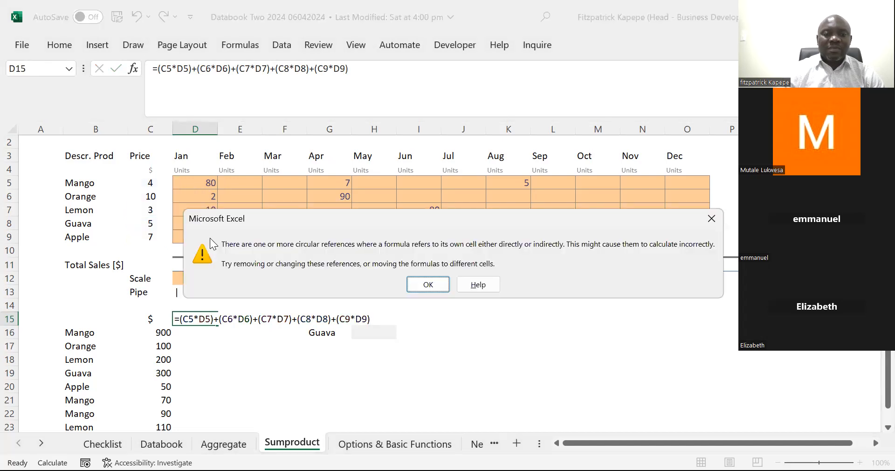
click(427, 284)
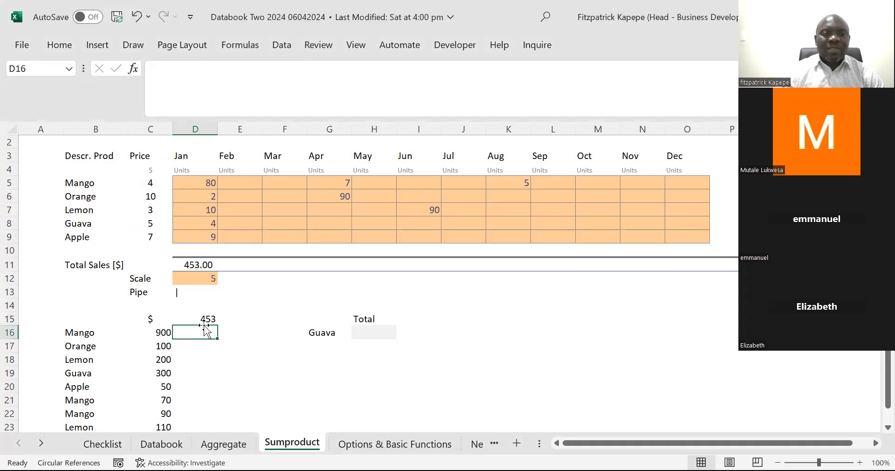
- Clear the manual total formula from cell D15
click(204, 317)
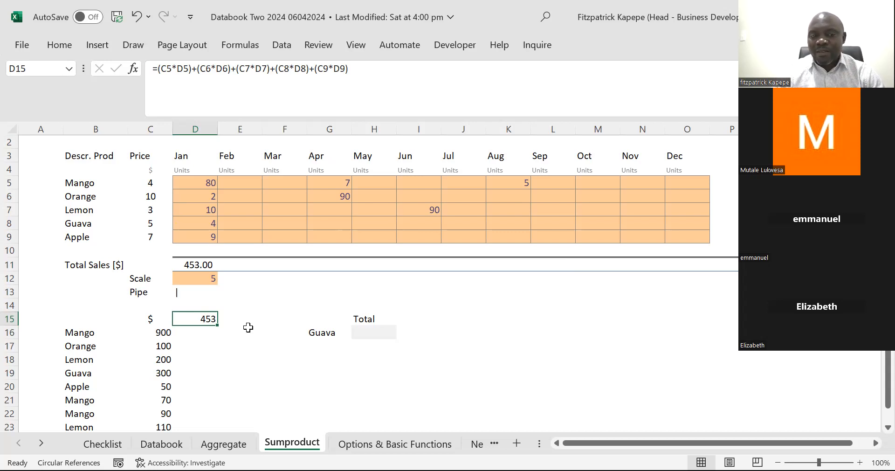
key(Delete)
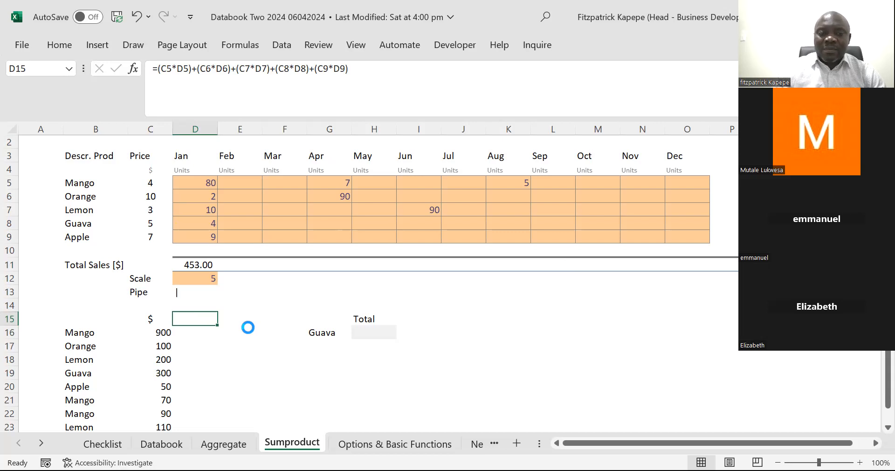
- Format the January Total Sales in D11 to show no decimal places
click(187, 264)
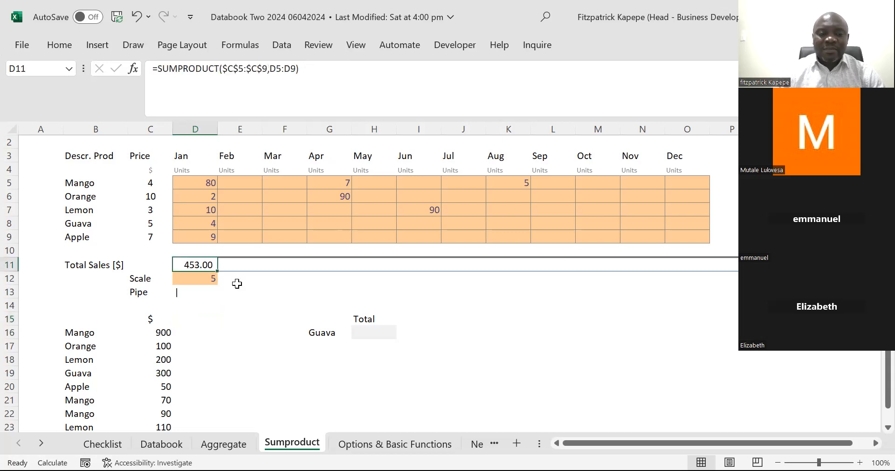
right_click(192, 265)
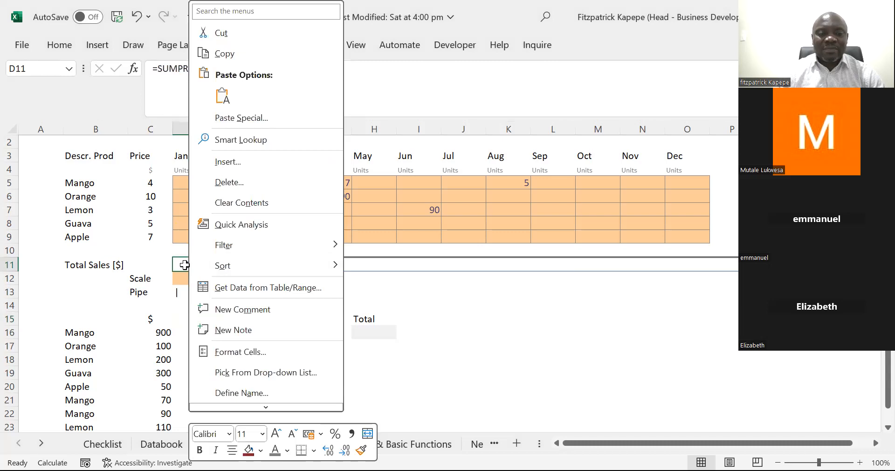
click(184, 265)
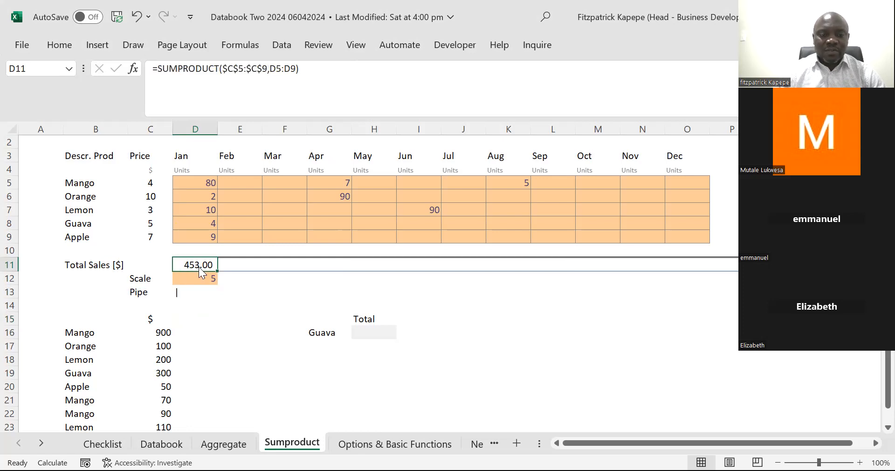
double_click(340, 448)
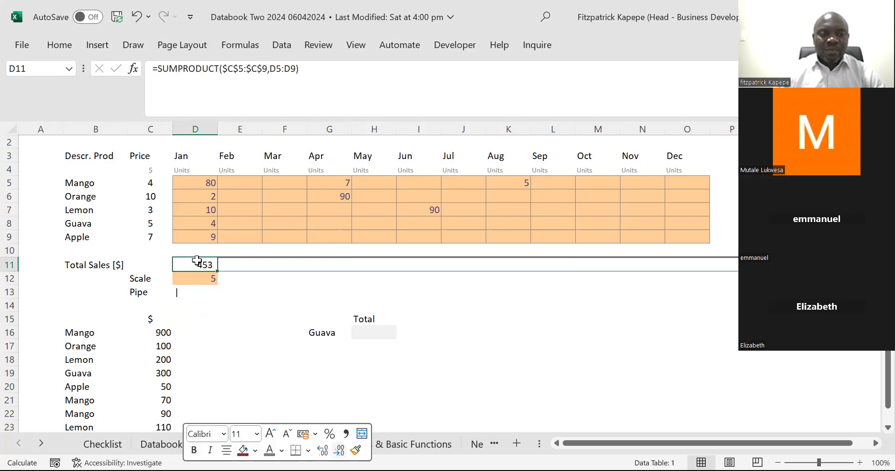
- Fill the SUMPRODUCT formula from D11 across the Total Sales row through December in column O
click(195, 259)
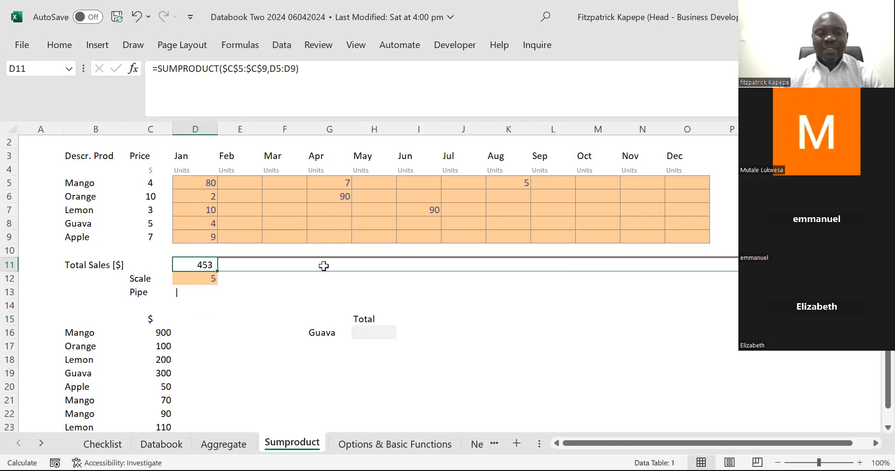
key(shift+Right)
key(shift+Right)
key(shift+Right)
key(shift+Right)
key(shift+Right)
key(shift+Right)
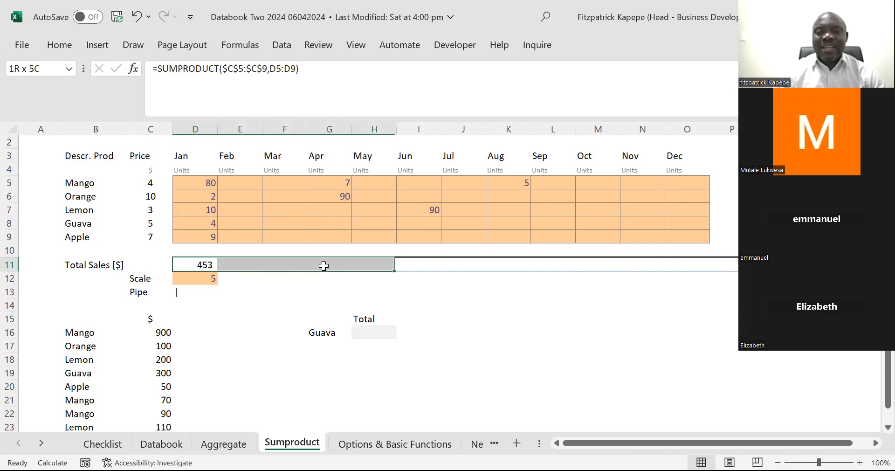
key(shift+Right)
key(shift+Right)
key(shift+Right)
key(shift+Right)
key(shift+Right)
key(shift+Right)
key(shift+Right)
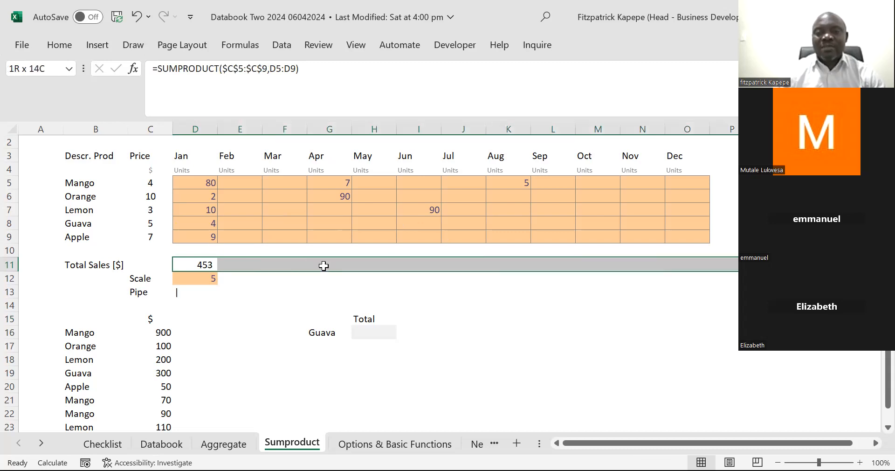
key(shift+Left)
key(shift+Left)
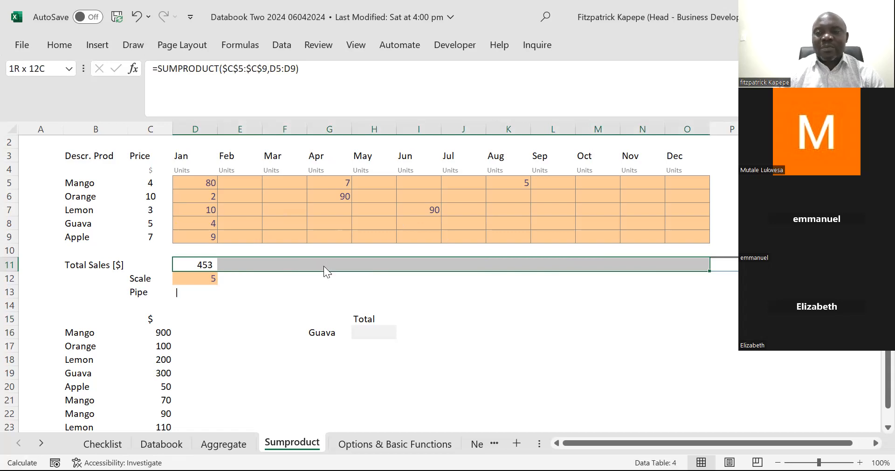
click(432, 286)
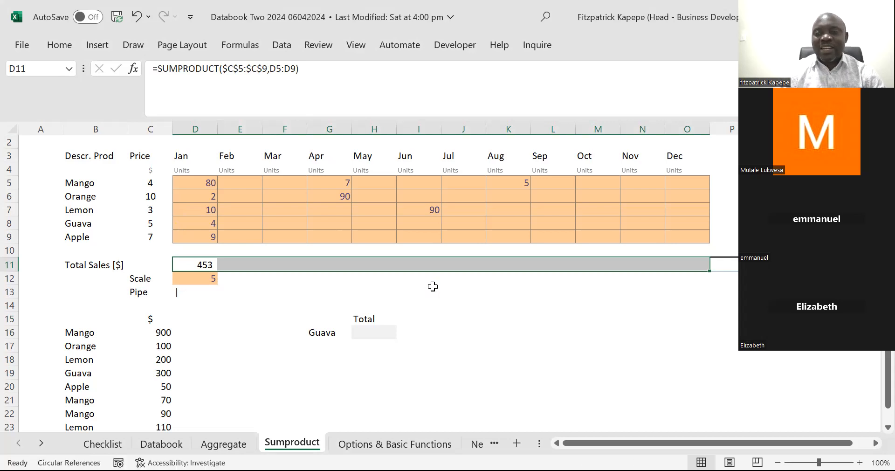
key(ctrl+r)
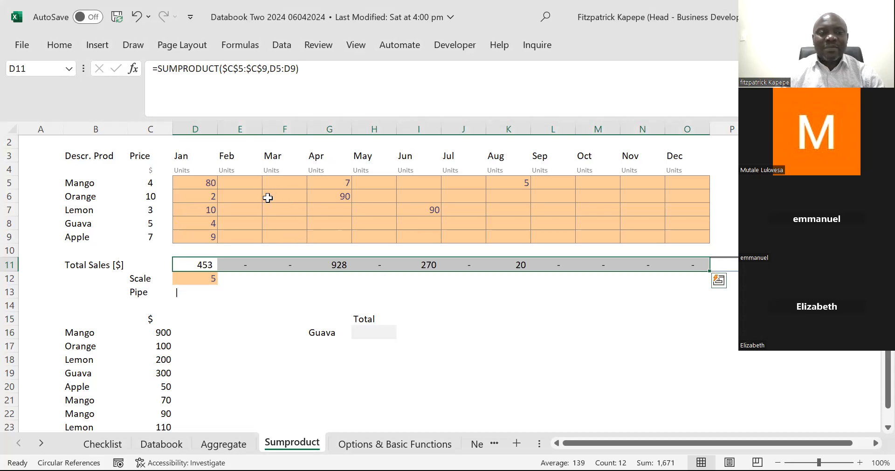
- Enter 4 units for Mango in March and dismiss the circular reference warning
click(278, 181)
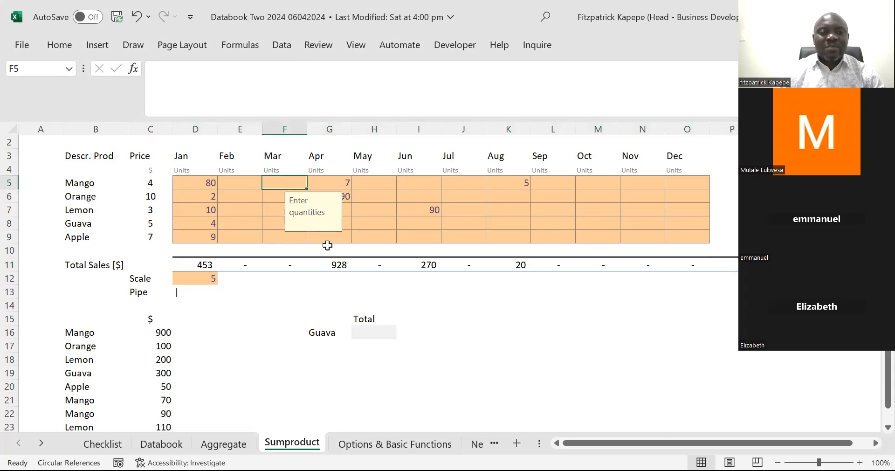
text(4)
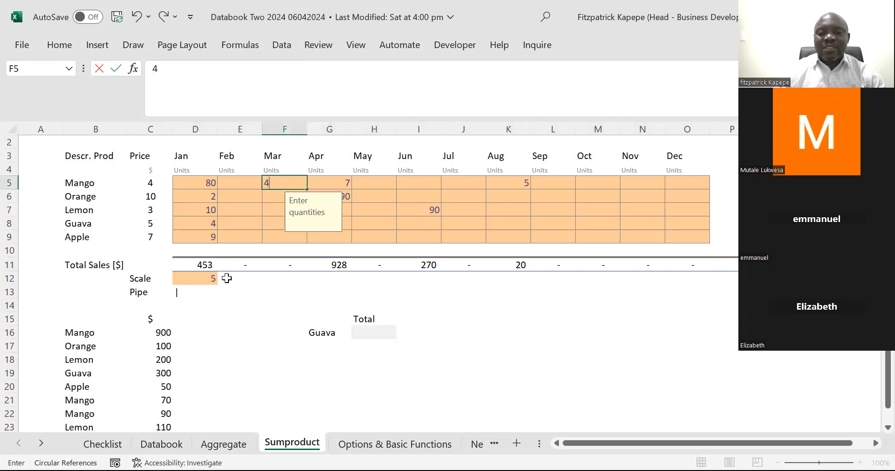
key(Return)
key(Return)
key(Return)
key(Return)
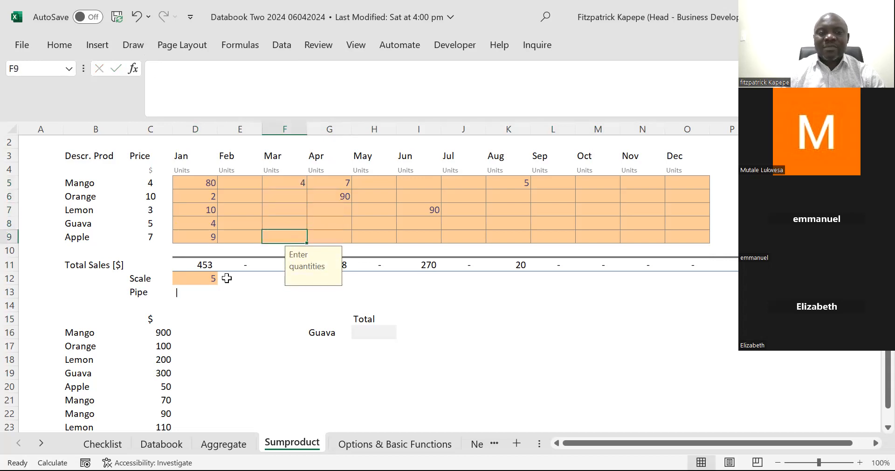
click(282, 294)
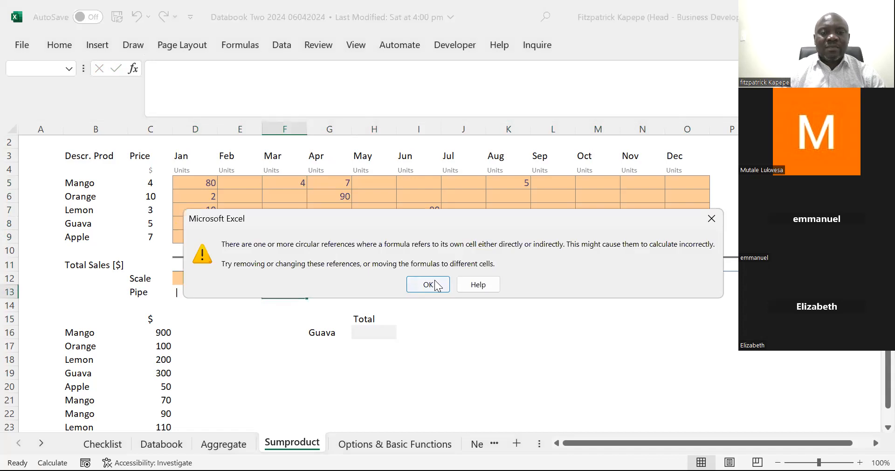
key(Return)
click(276, 209)
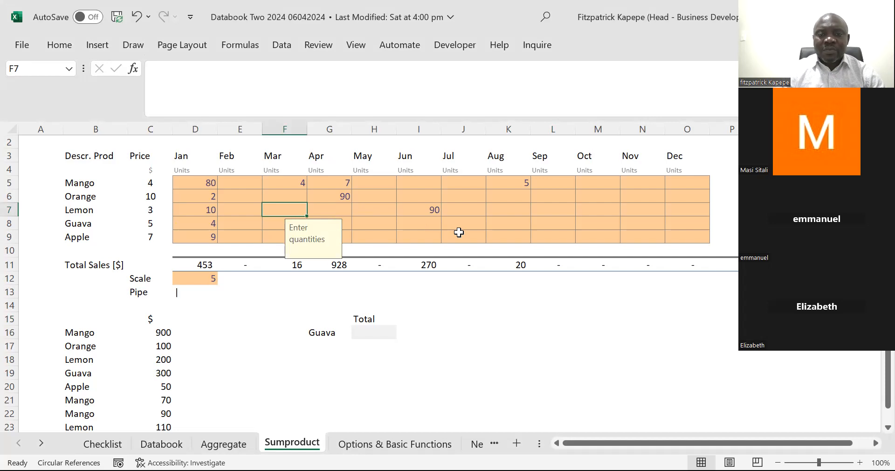
- Enter 3 units for Orange in October and check the October Total Sales formula in M11
click(469, 206)
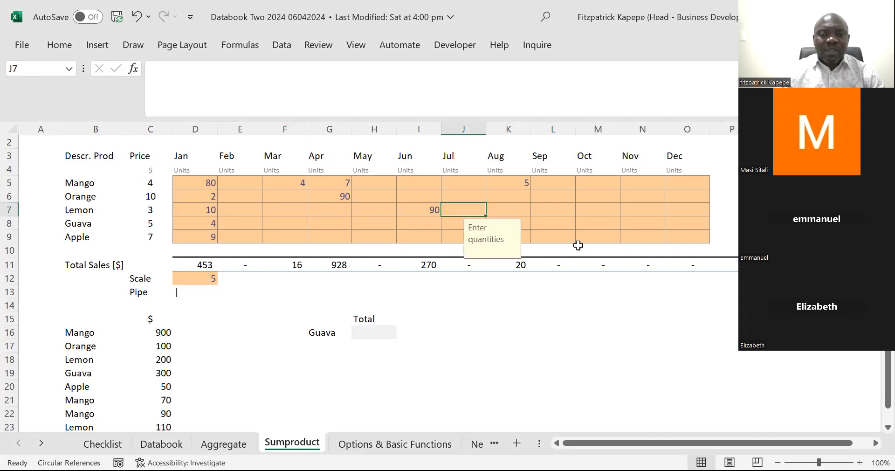
click(602, 197)
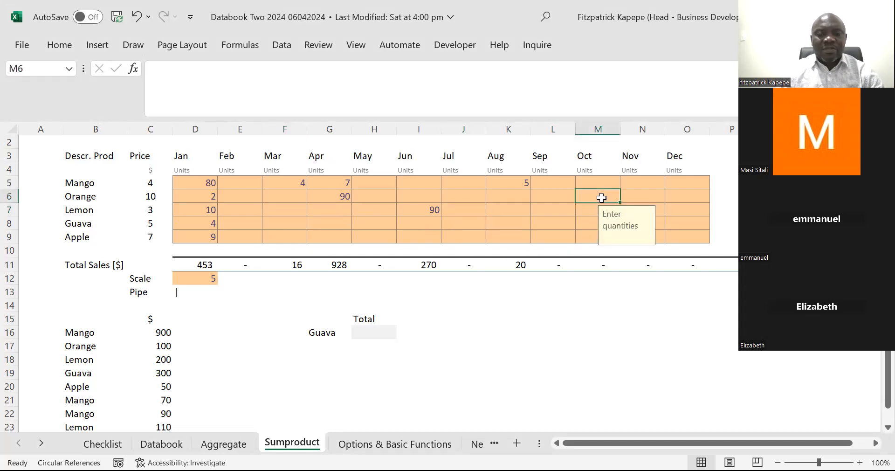
text(3)
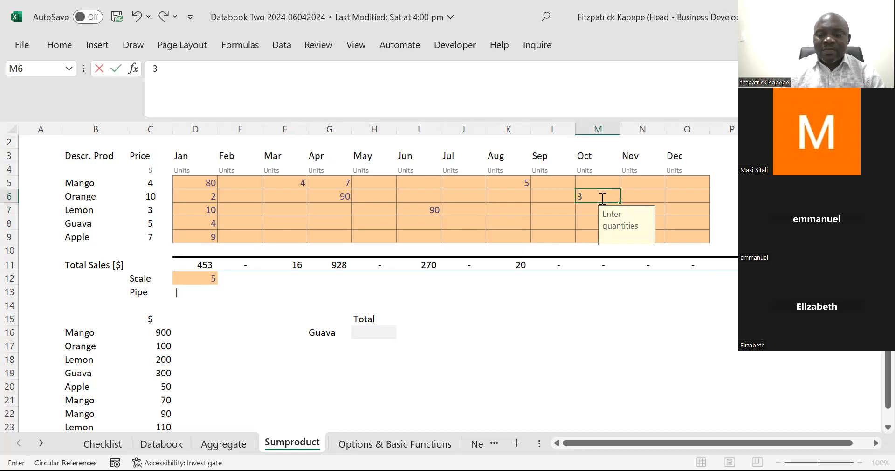
click(597, 265)
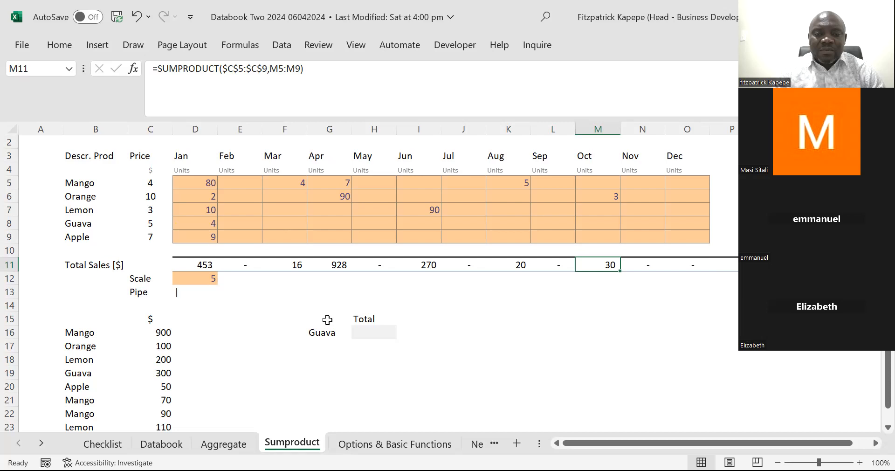
- Enter a person's first name in cell K14 and copy it into K15
click(502, 305)
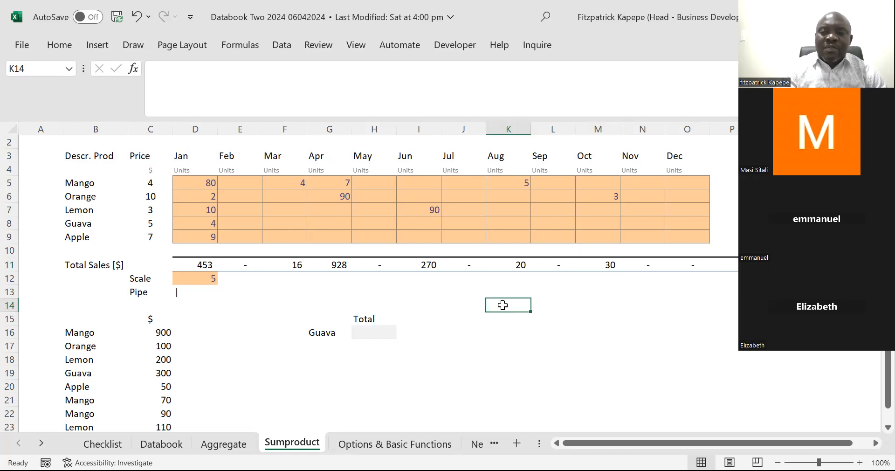
text(Eliza)
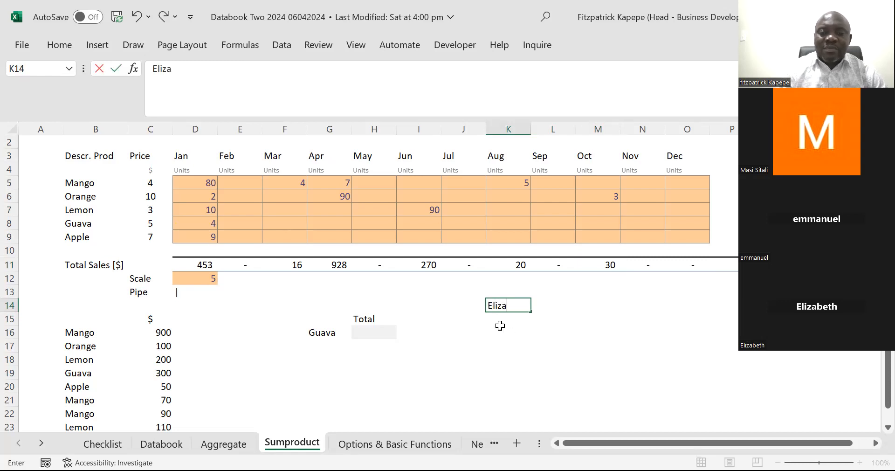
click(498, 320)
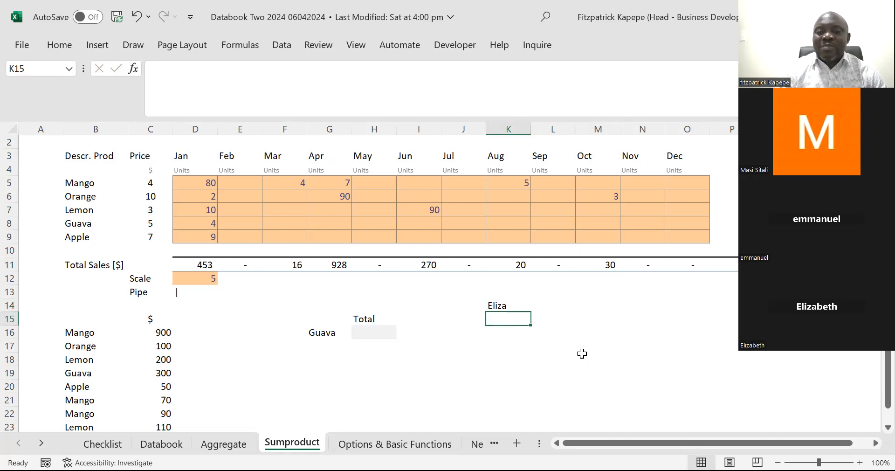
key(Up)
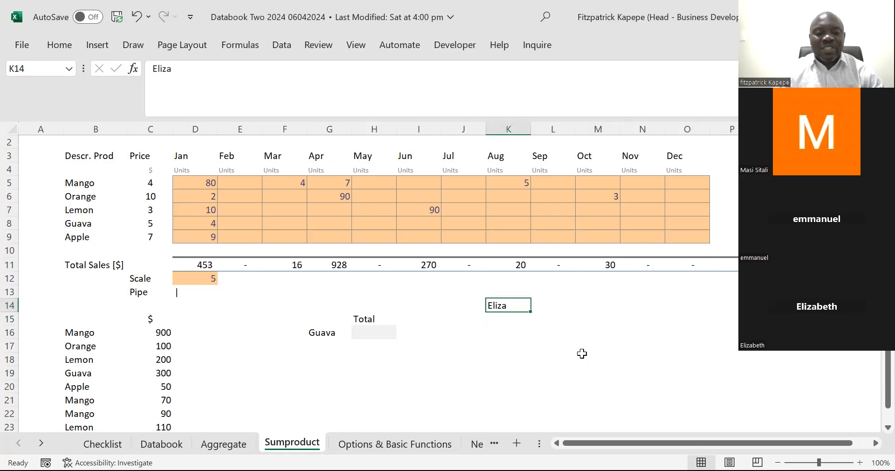
key(ctrl+c)
key(Down)
key(ctrl+v)
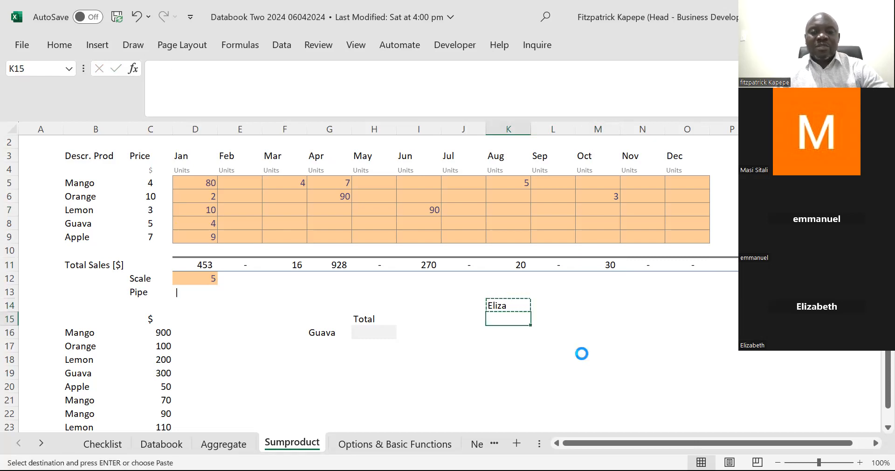
key(ctrl)
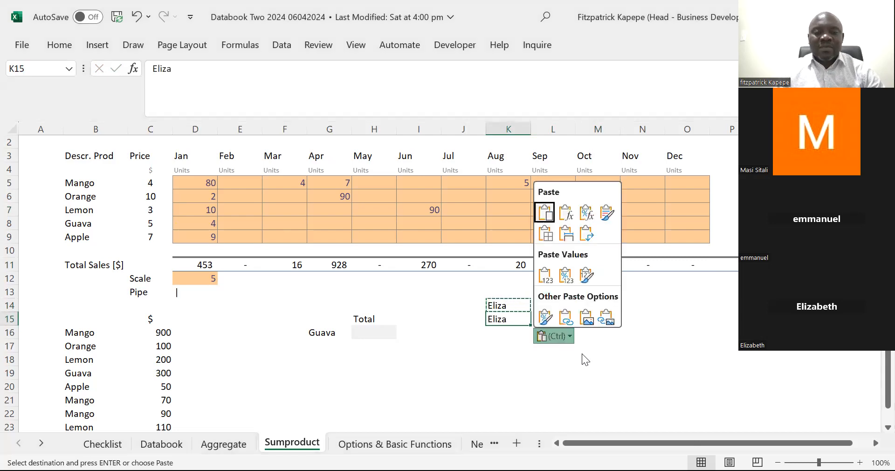
click(499, 331)
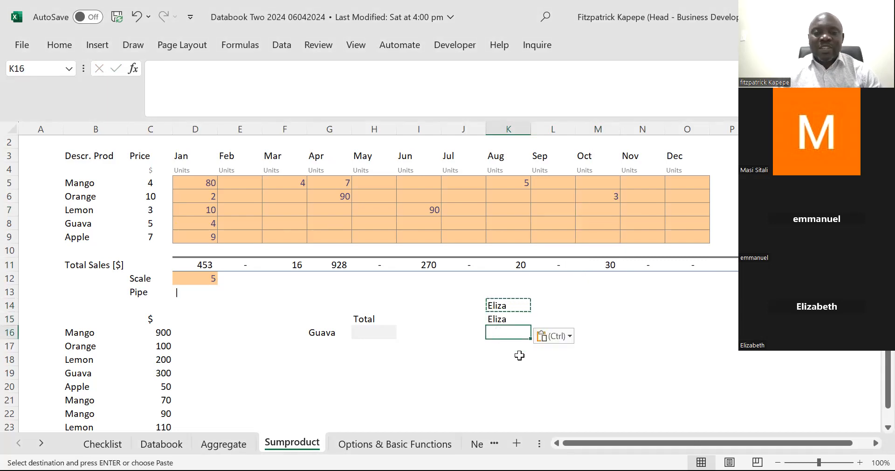
- Delete the copied name from K15 and the original name from K14
click(499, 318)
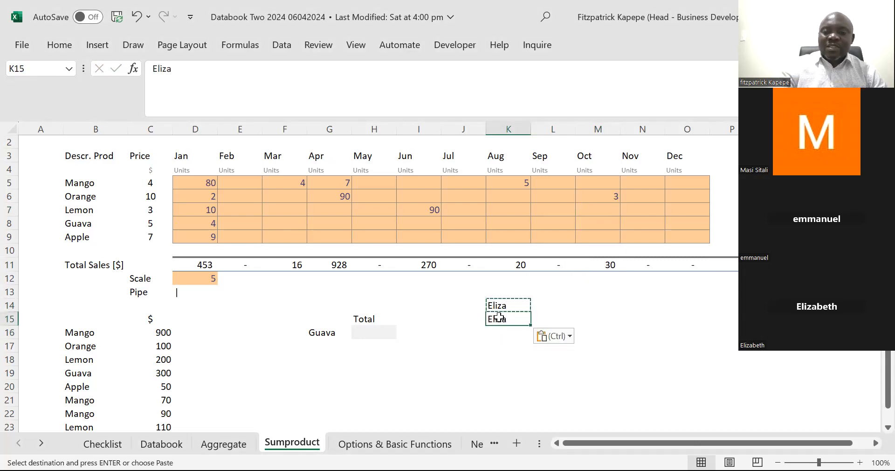
key(Delete)
click(532, 369)
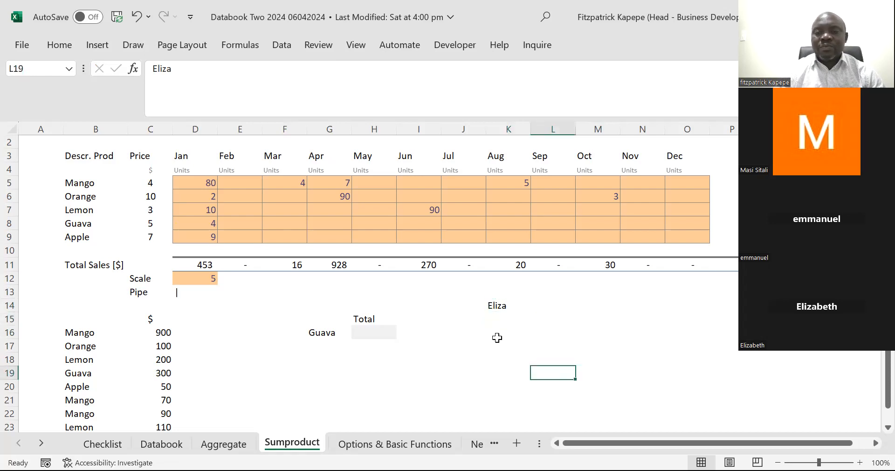
click(496, 317)
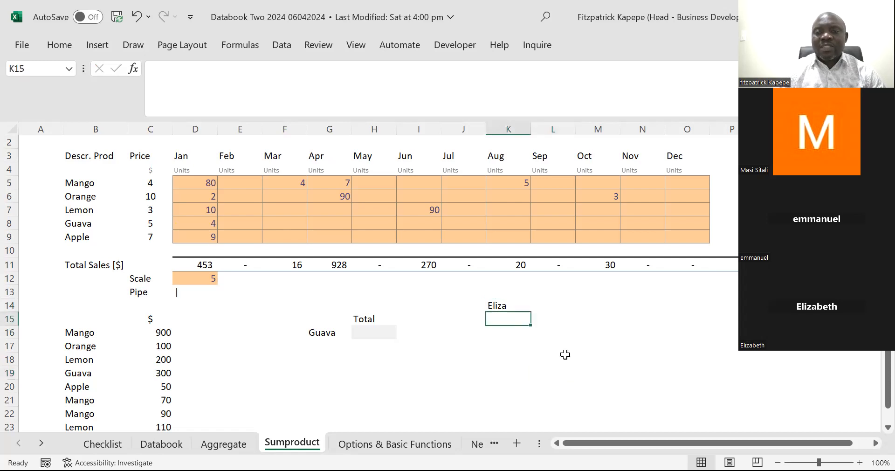
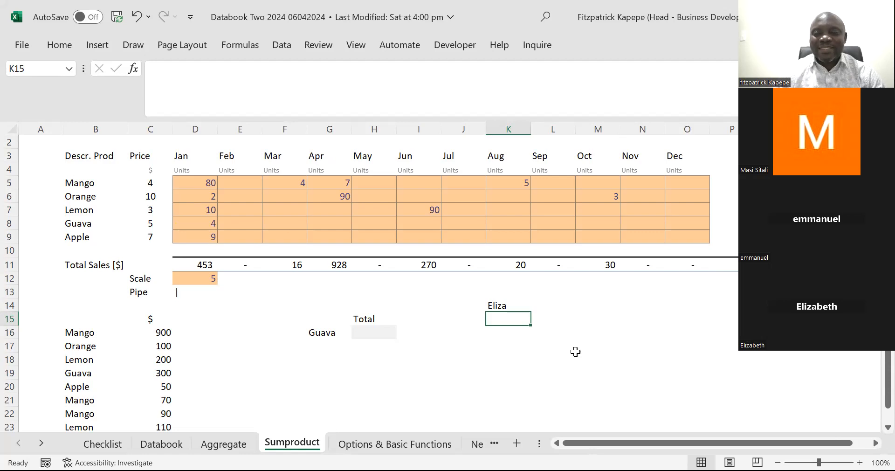
key(Up)
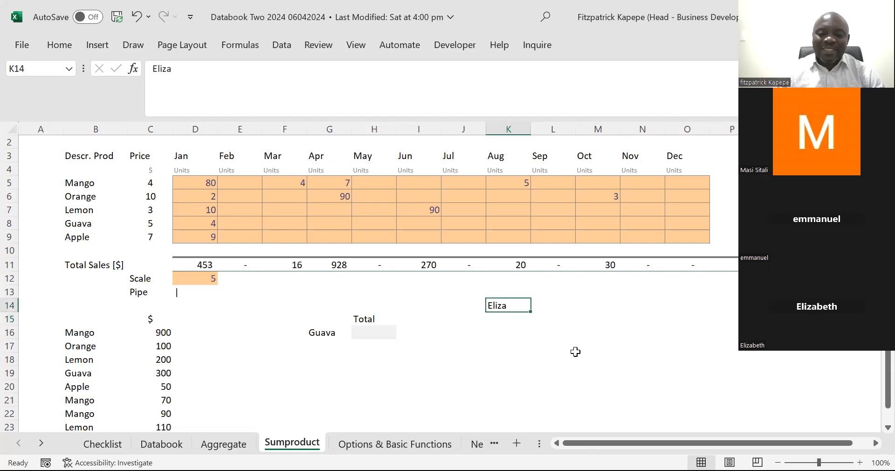
key(Delete)
- Examine the dollar amounts listed beside the products in C16:C23
key(Left)
key(Left)
key(Left)
key(Left)
key(Left)
key(Left)
key(Left)
key(Left)
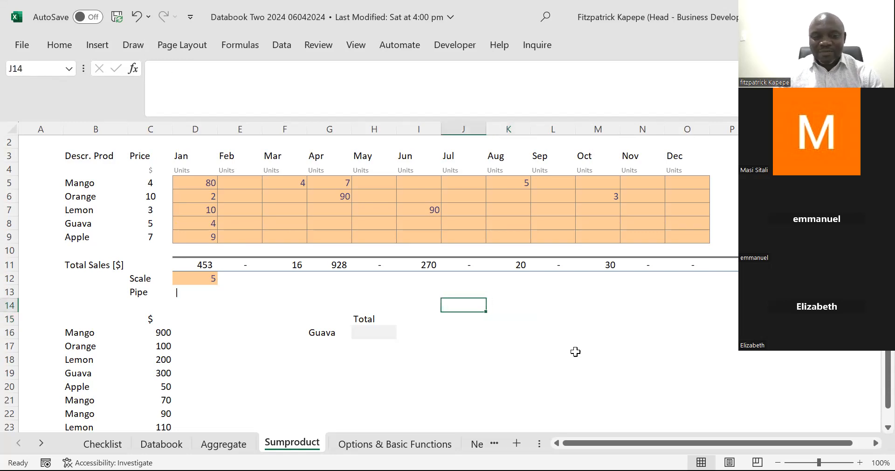
key(Down)
key(Down)
key(Down)
key(Down)
key(Down)
key(Down)
key(Down)
key(Down)
key(Down)
key(Down)
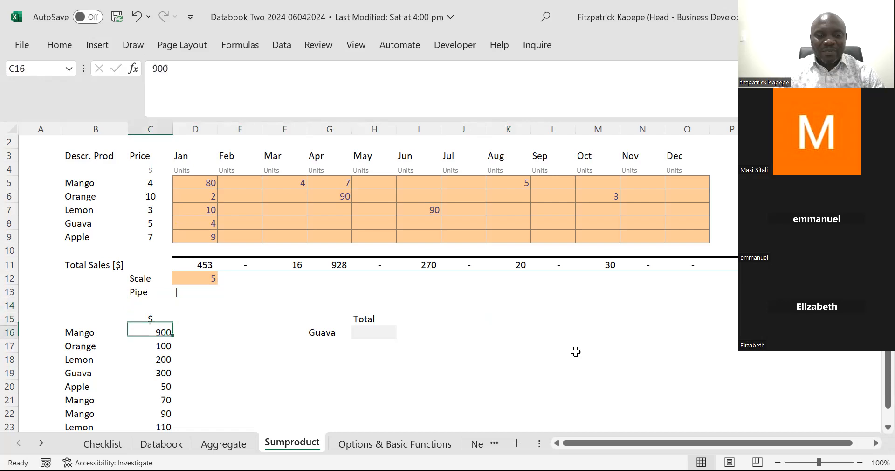
key(Up)
key(Up)
key(Up)
key(Up)
key(Up)
key(Up)
key(Up)
key(Up)
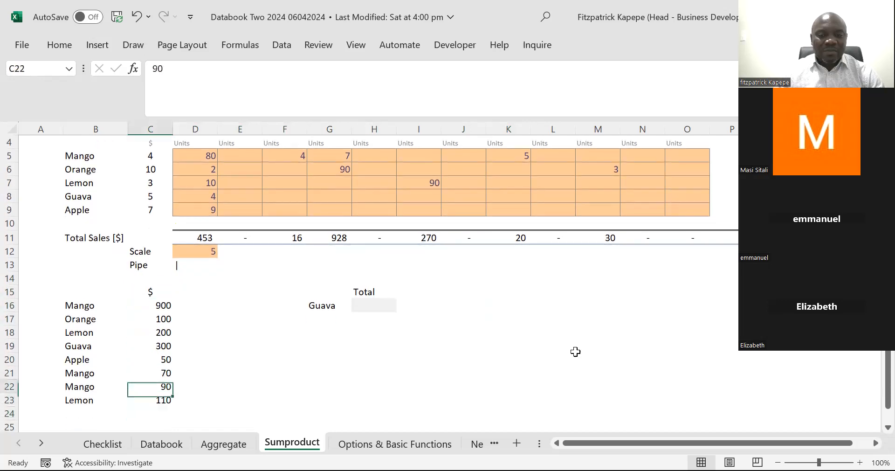
key(Up)
key(Down)
key(Down)
key(Down)
key(Down)
key(Down)
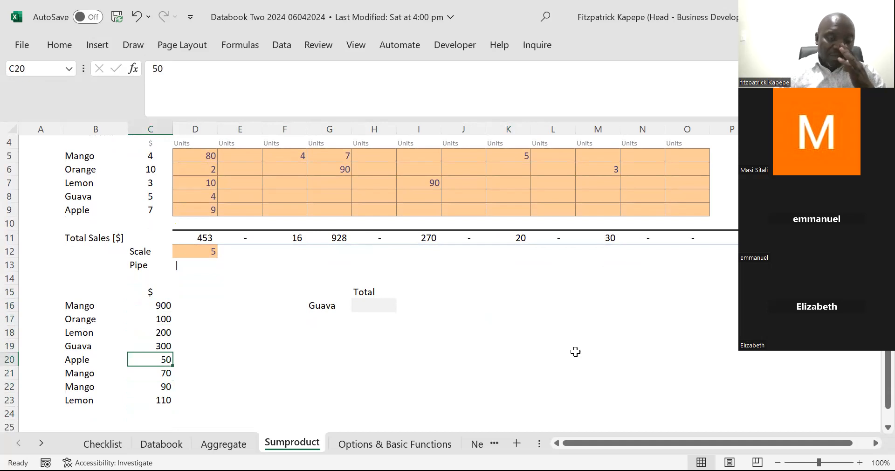
key(Down)
key(Down)
key(Down)
key(Down)
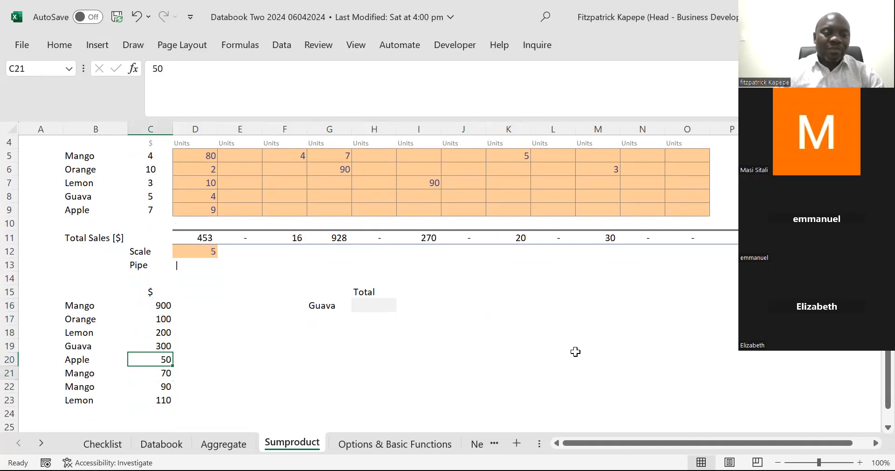
key(Up)
key(Up)
key(Up)
key(Up)
key(Up)
key(Up)
key(Up)
key(Up)
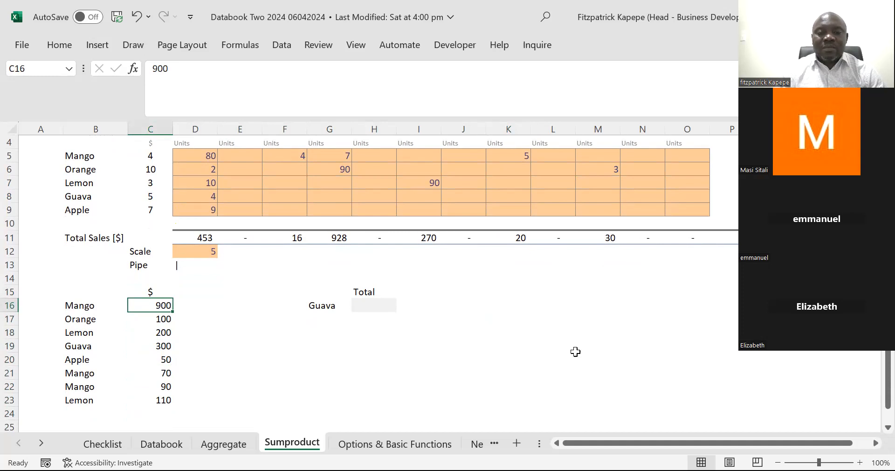
- Begin a SUMPRODUCT formula in H16 that compares the absolute product range $B$16:$B$23 with the Guava label in G16
click(365, 303)
text(=s)
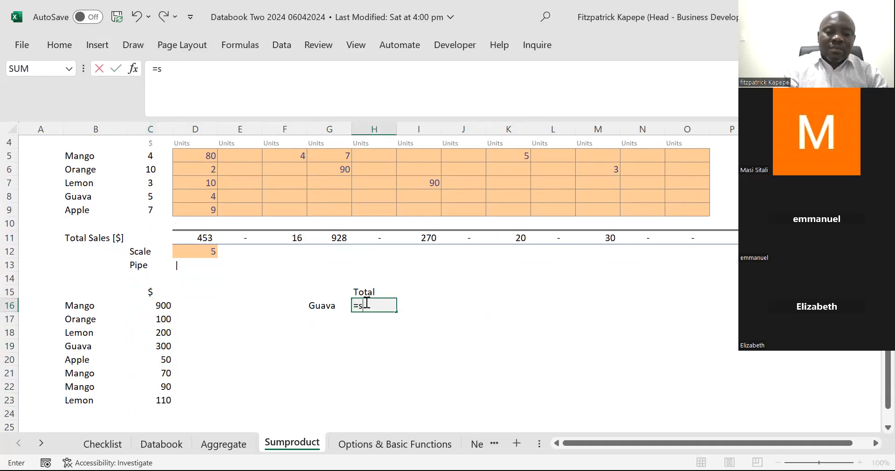
text(ump)
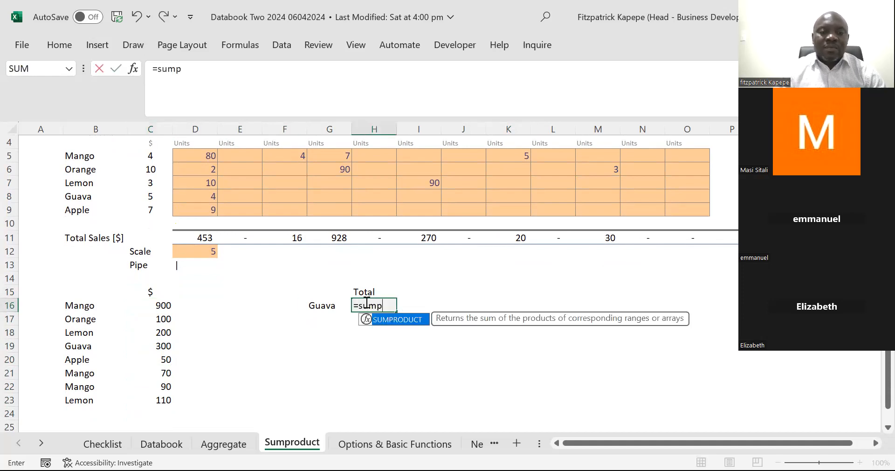
key(Tab)
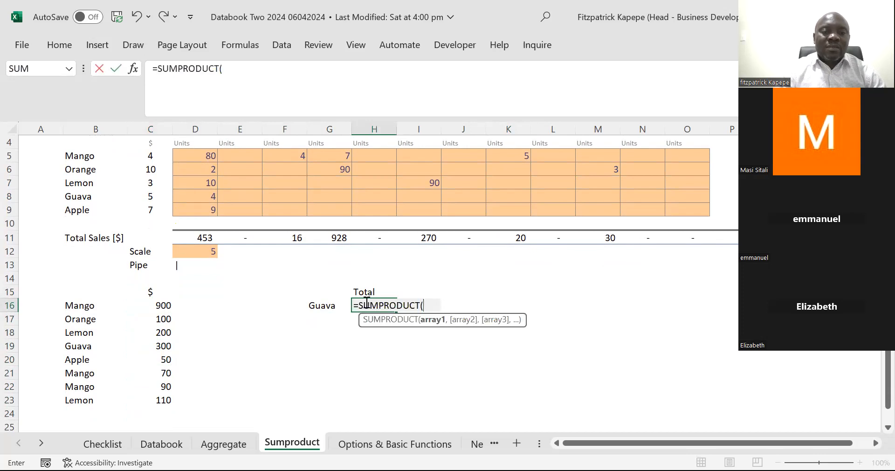
click(84, 307)
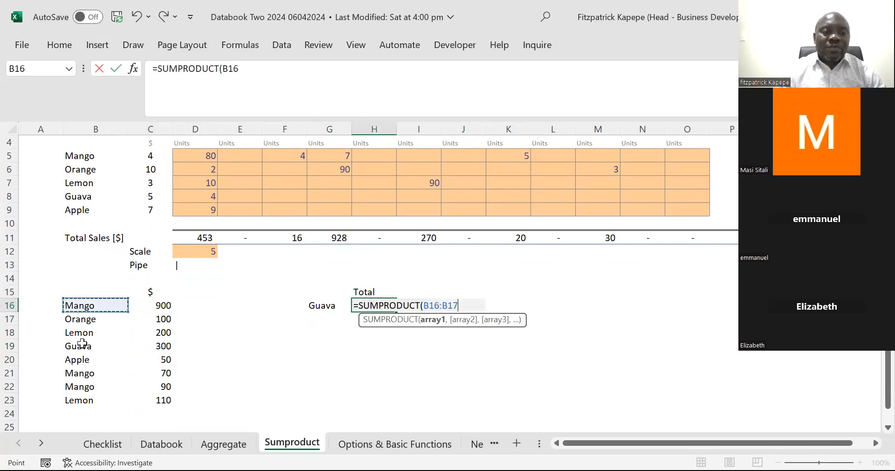
shift+click(80, 394)
key(F4)
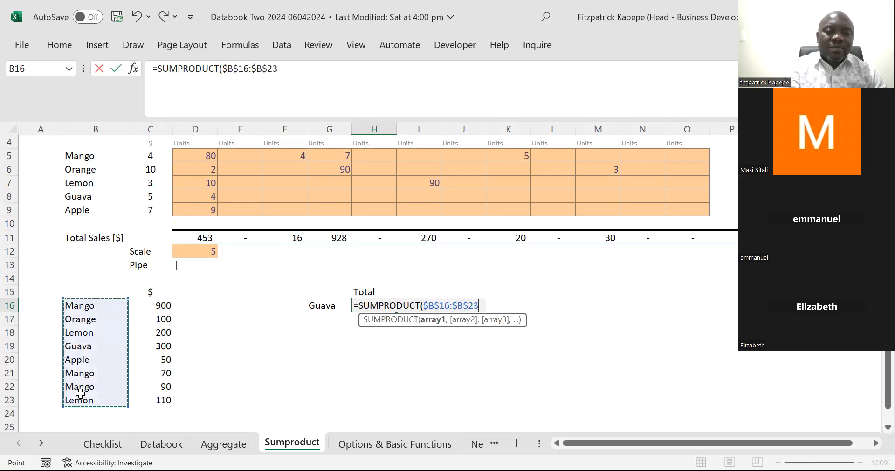
text(=)
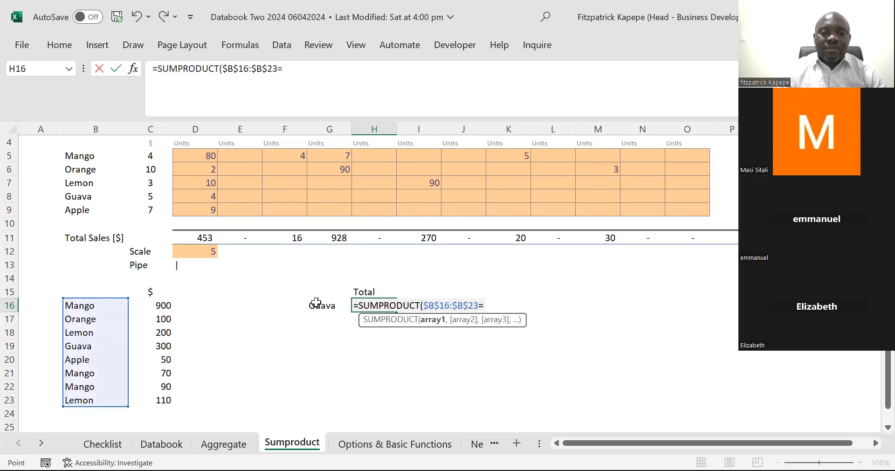
click(316, 303)
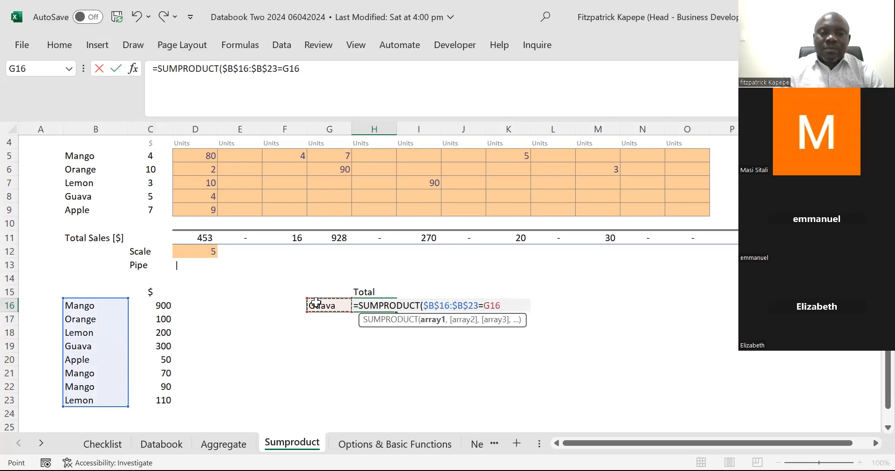
- Enclose the product comparison in the H16 formula in its own parentheses and follow it with a multiplication operator instead of a comma
text(,)
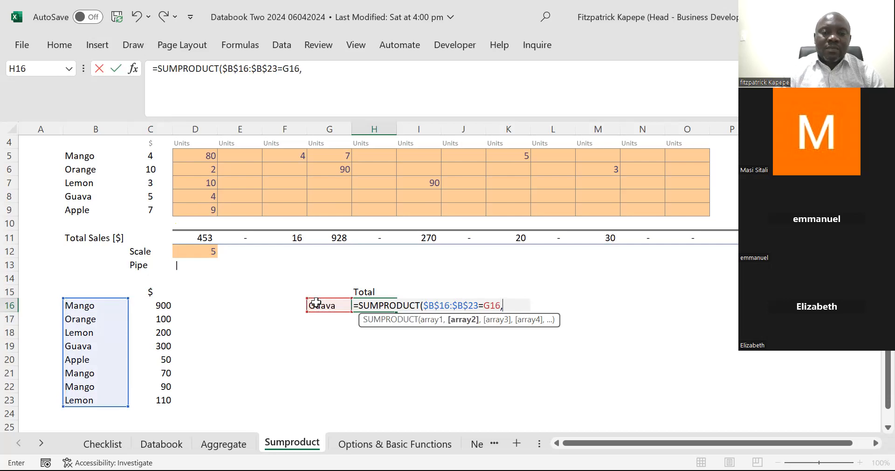
click(425, 305)
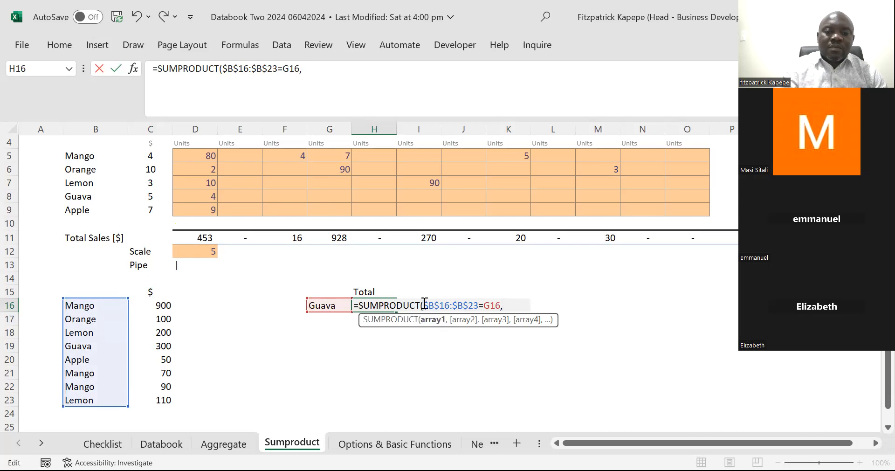
text(()
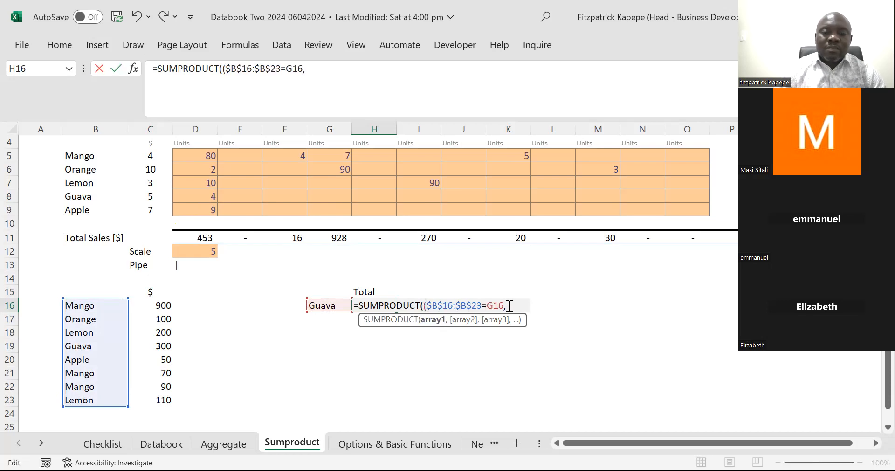
key(BackSpace)
text())
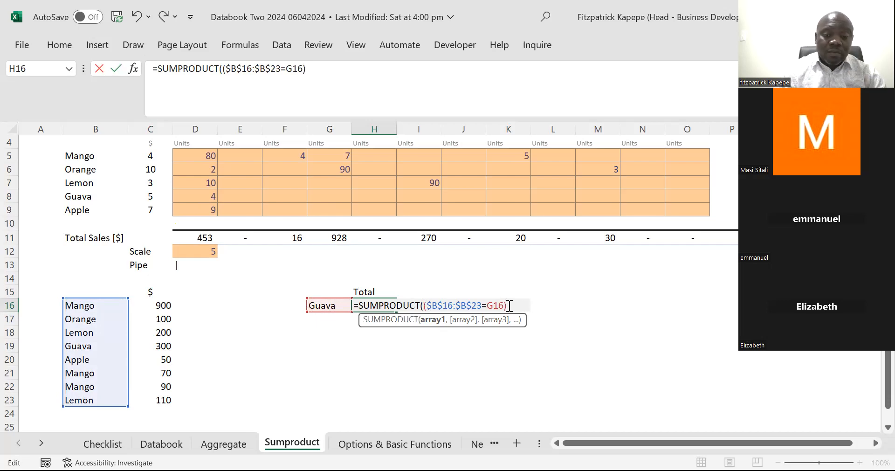
text(*)
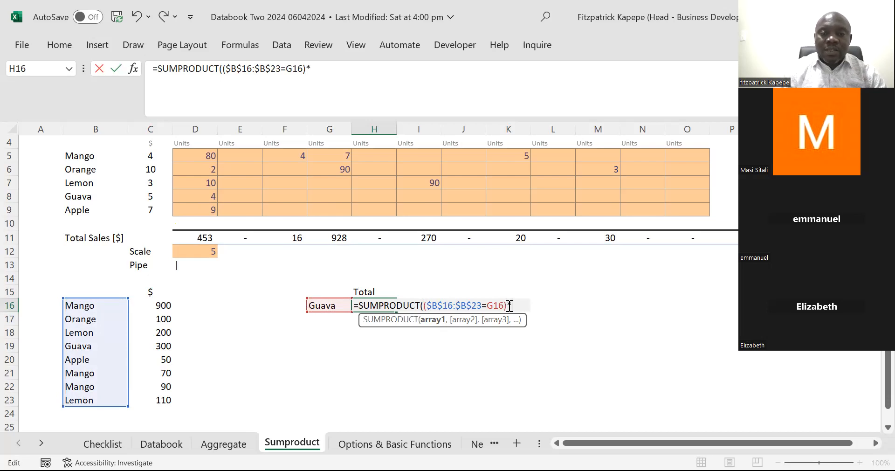
- Multiply the comparison by the absolute amount range $C$16:$C$23 and enter the finished SUMPRODUCT formula in H16
drag(161, 306, 166, 396)
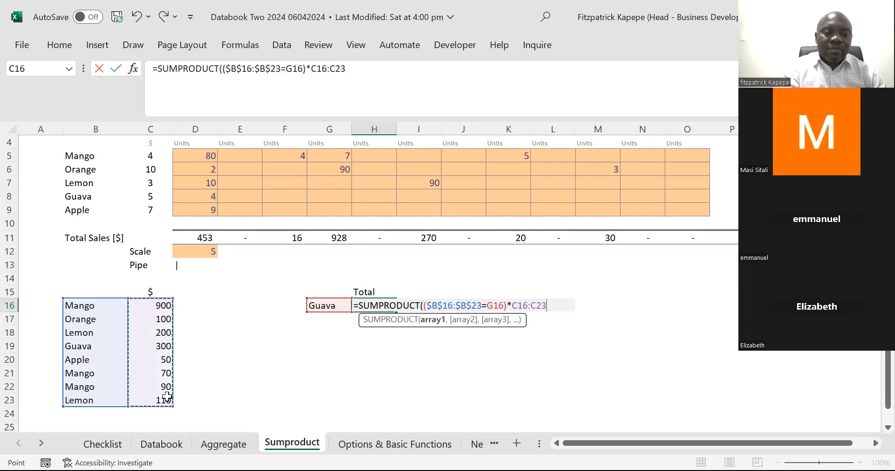
key(F4)
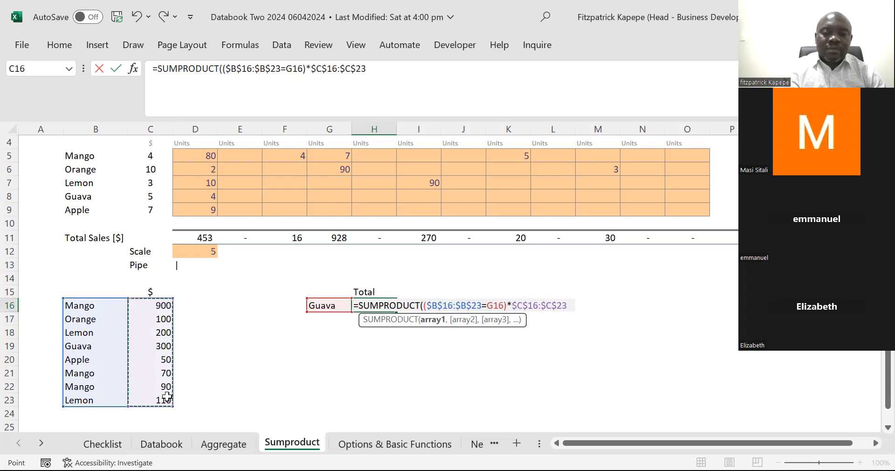
text())
key(Return)
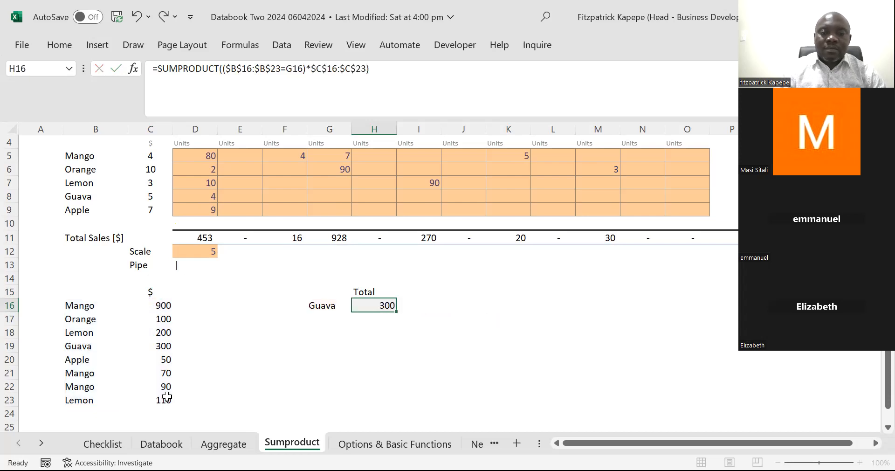
key(Down)
key(Down)
key(Down)
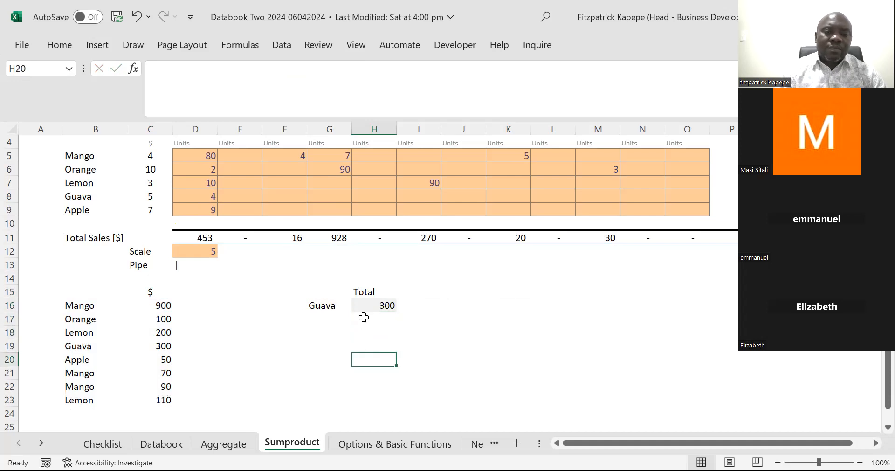
- Clear H16 and begin a new SUMPRODUCT formula there with the parenthesised comparison ($B$16:$B$23=G16)
click(384, 308)
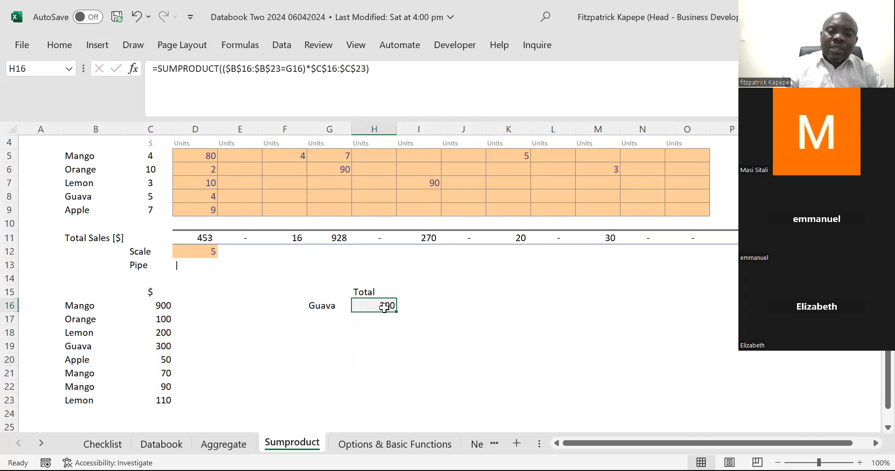
key(Delete)
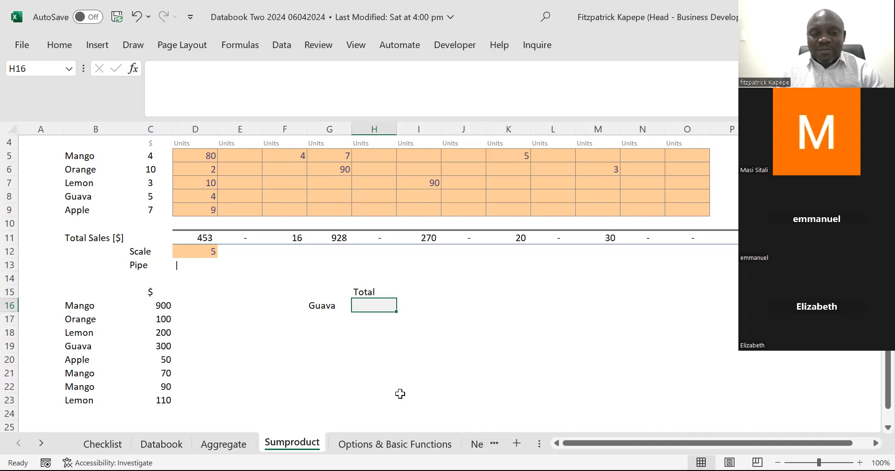
text(=)
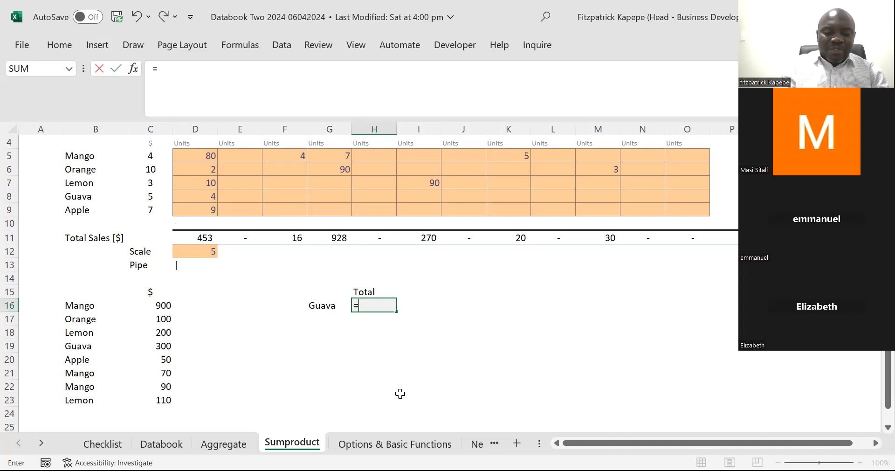
text(sumpr)
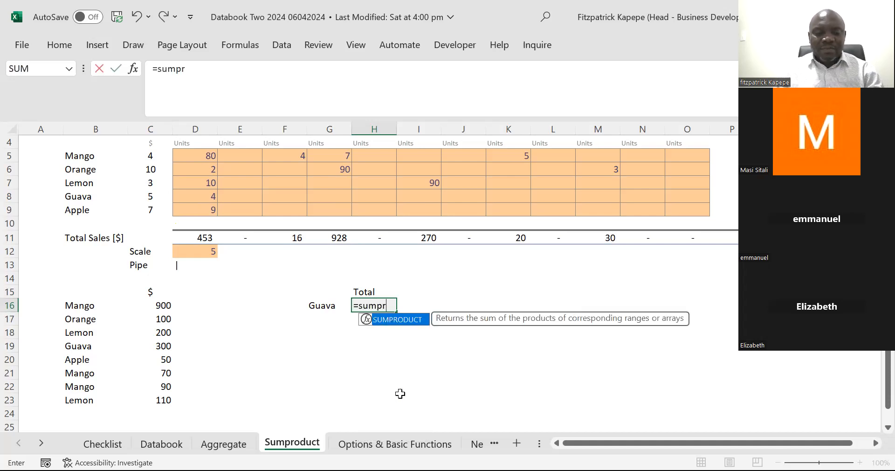
key(Tab)
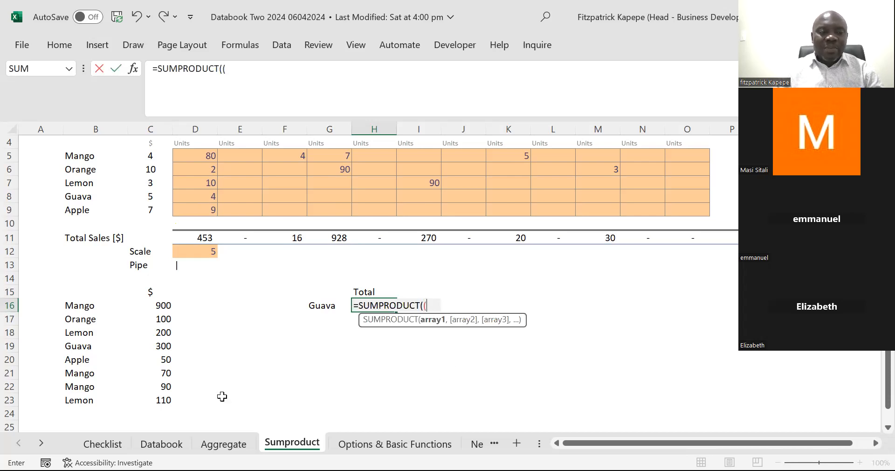
drag(81, 308, 81, 392)
drag(82, 396, 81, 397)
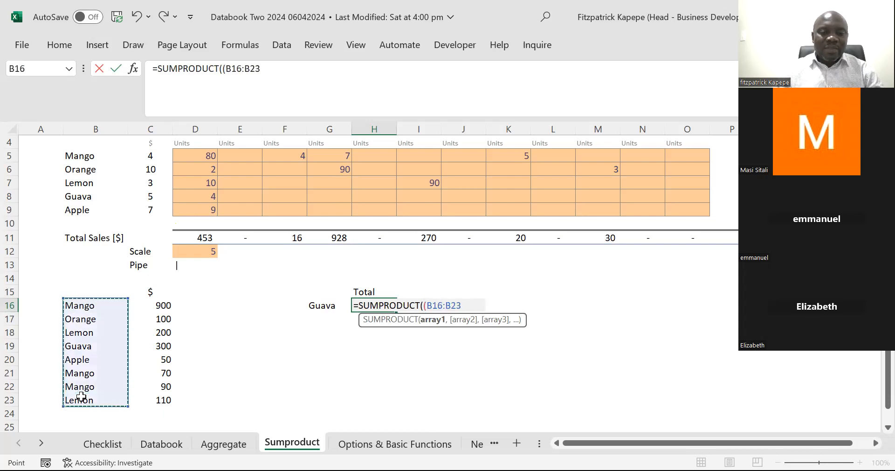
key(F4)
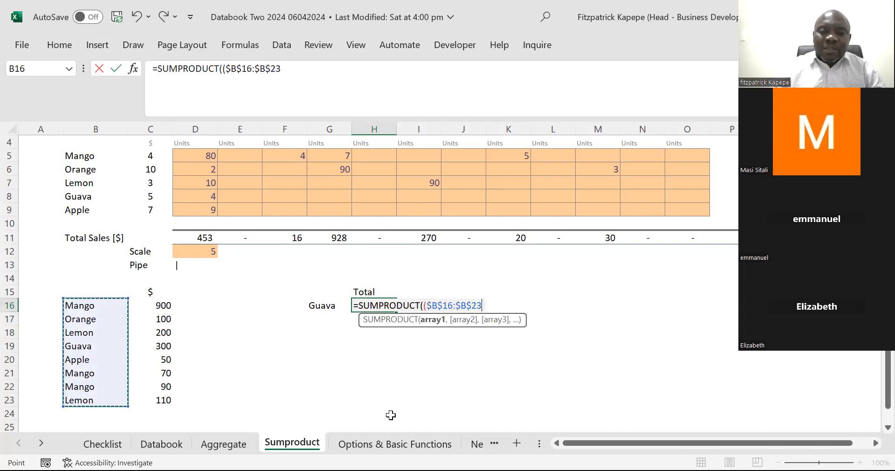
text(=)
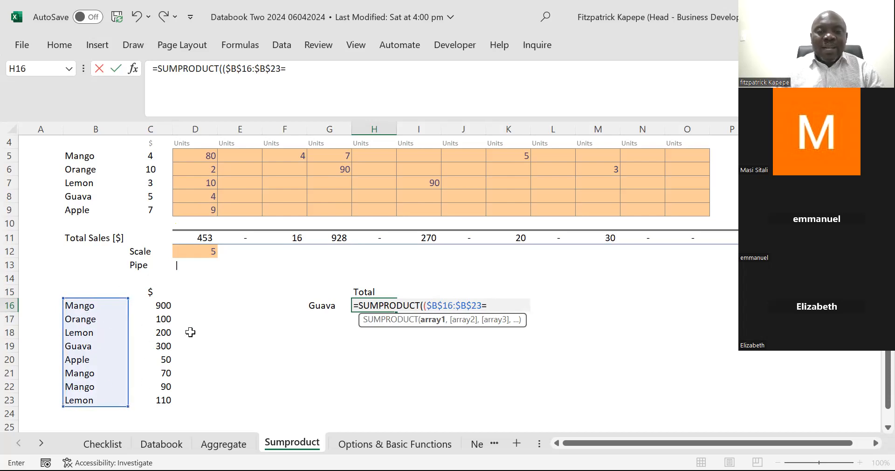
click(325, 306)
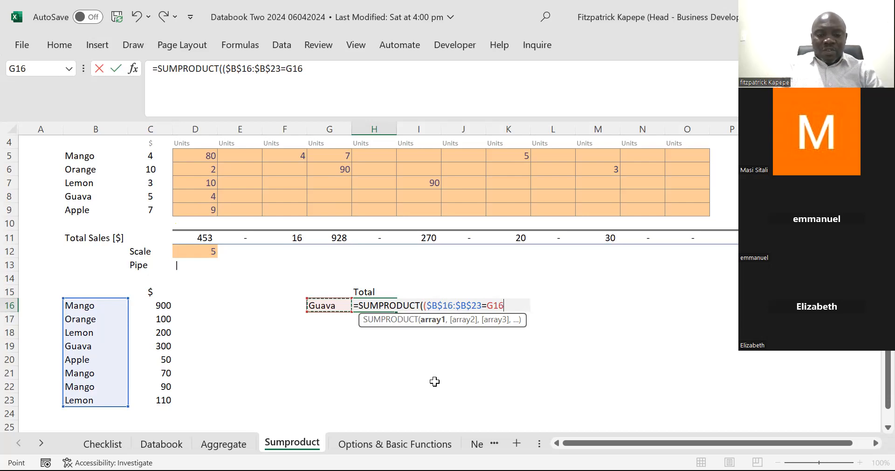
text())
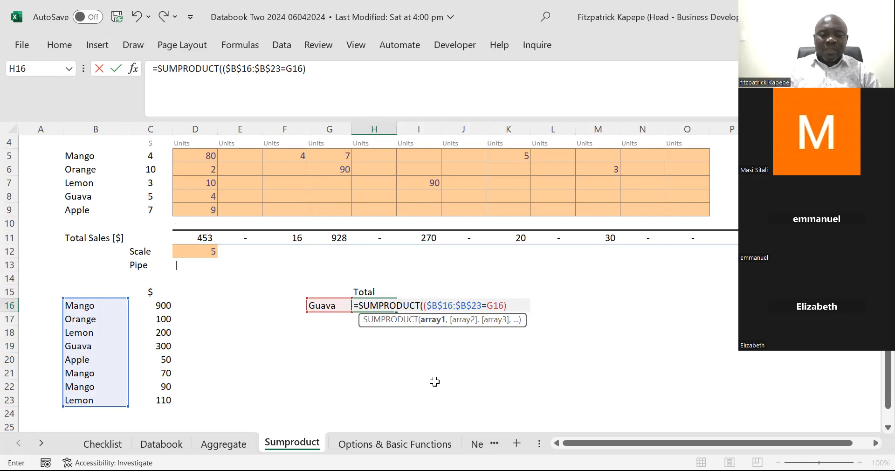
- Complete the rebuilt H16 formula by multiplying its comparison by the absolute range $C$16:$C$23
text(*)
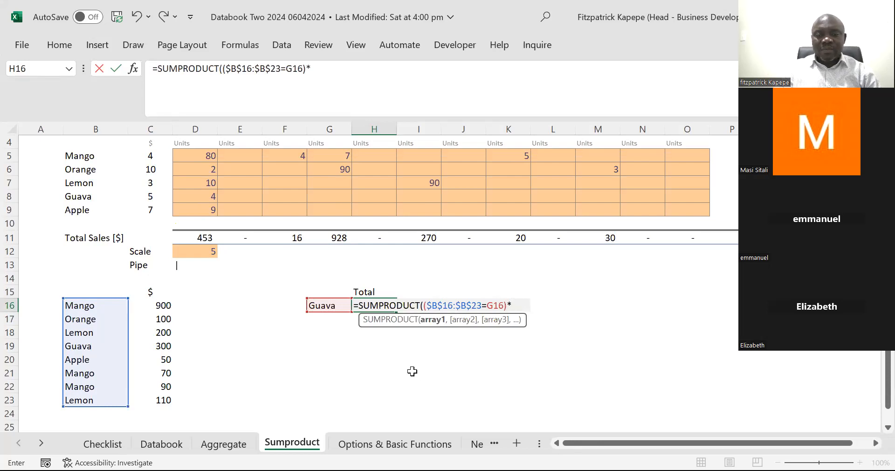
drag(157, 305, 163, 401)
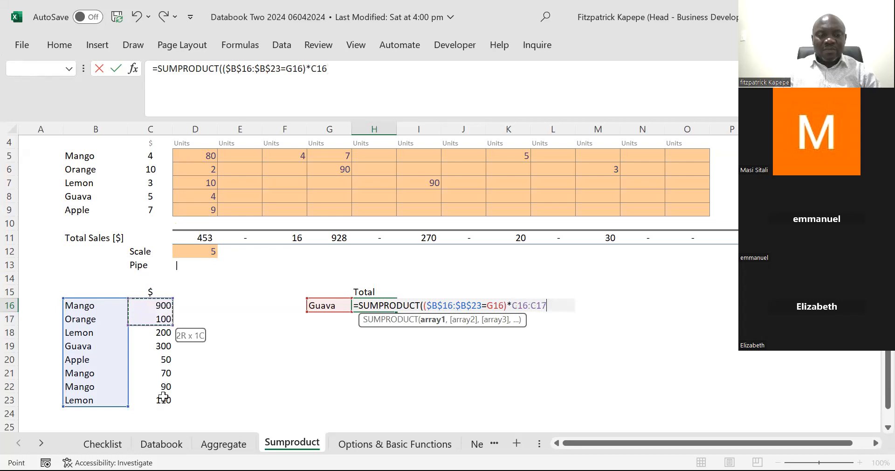
drag(164, 396, 162, 393)
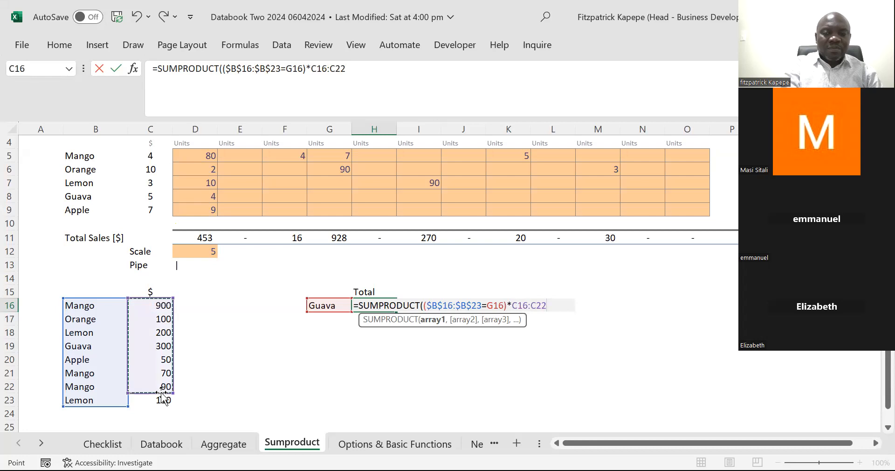
key(F4)
text())
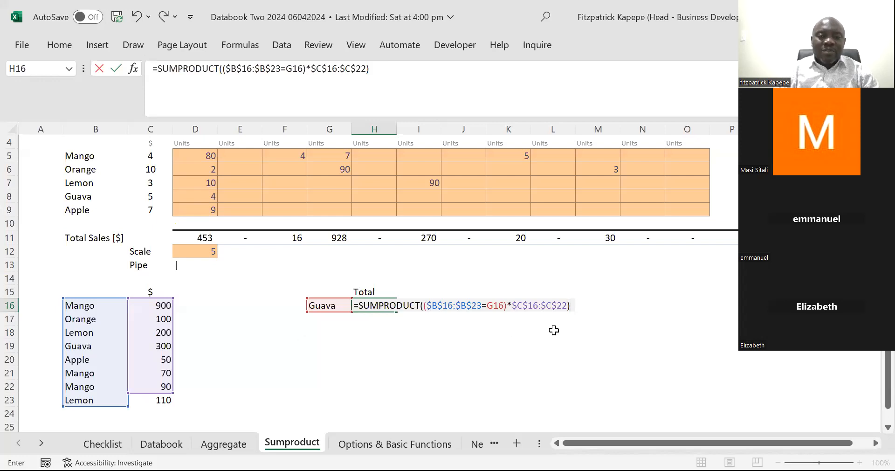
drag(170, 393, 171, 412)
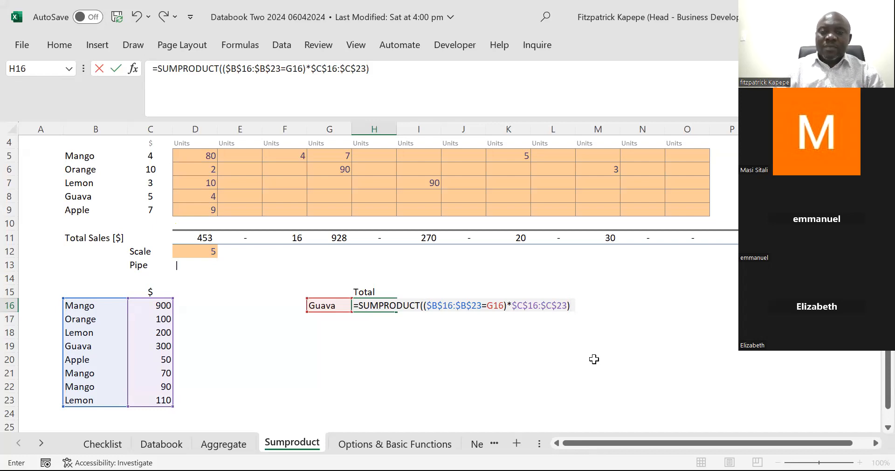
key(Return)
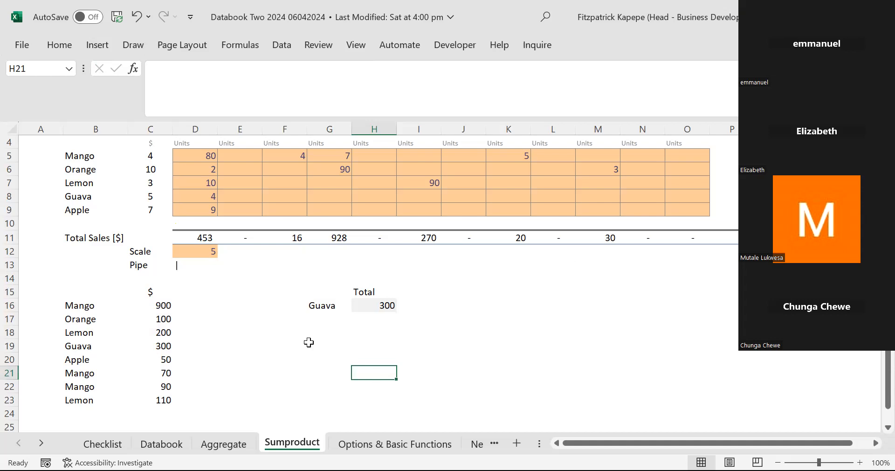
- Change the product label in G16 to Mango
click(315, 300)
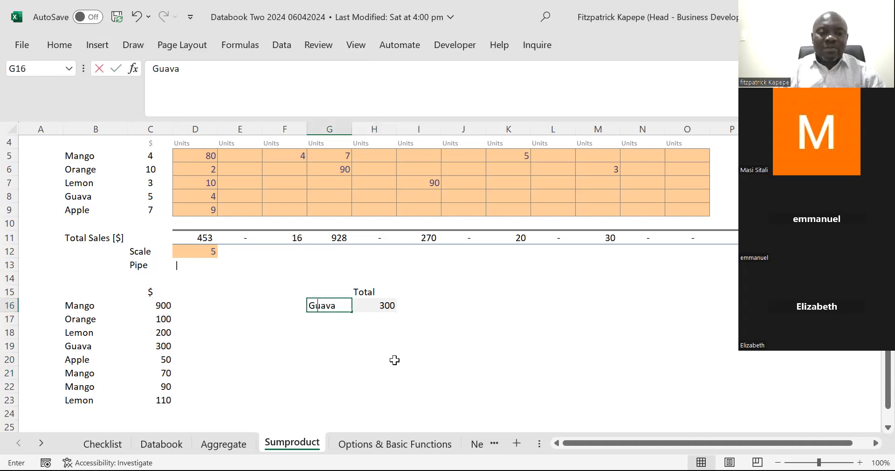
text(Mango)
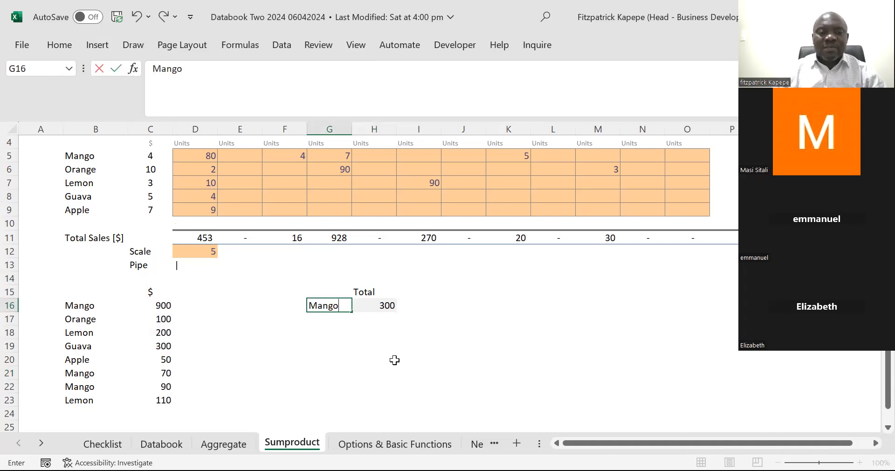
key(Return)
key(Return)
key(Return)
key(Return)
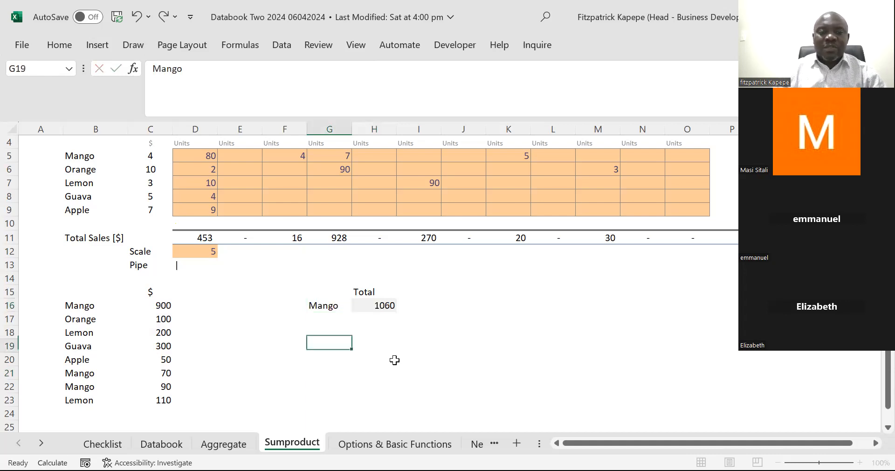
- Select the Mango amounts in C16, C21 and C22 together to check their sum against the formula total
click(152, 304)
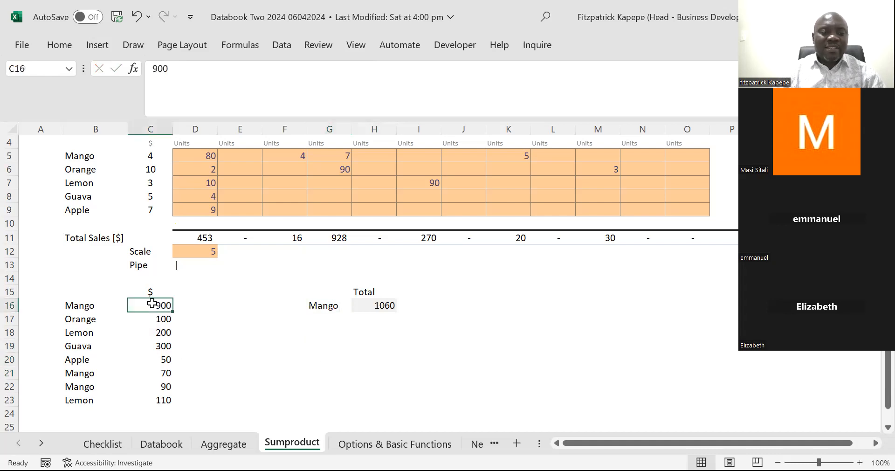
ctrl+click(165, 373)
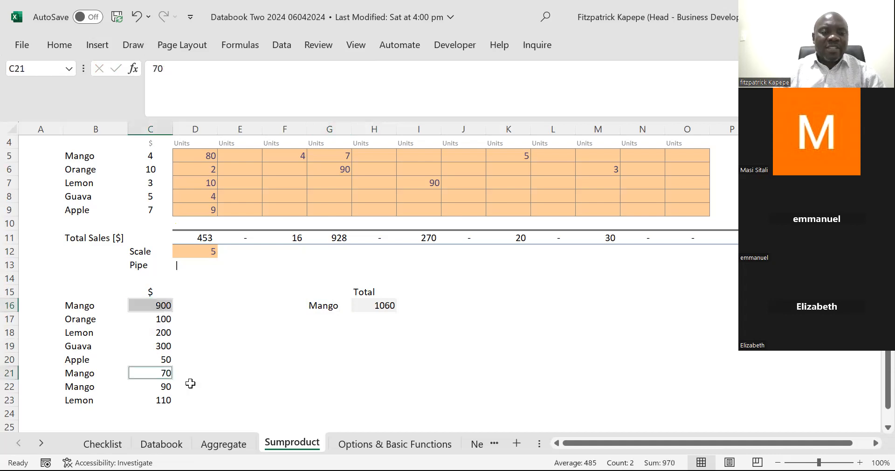
ctrl+click(165, 387)
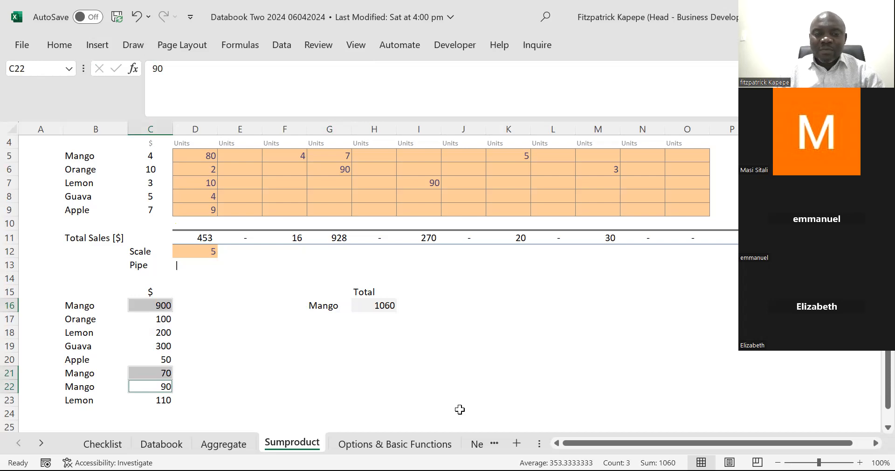
- Clear the total in H16 and restart its SUMPRODUCT formula with the bracketed product comparison ($B$16:$B$23=G16)
click(376, 307)
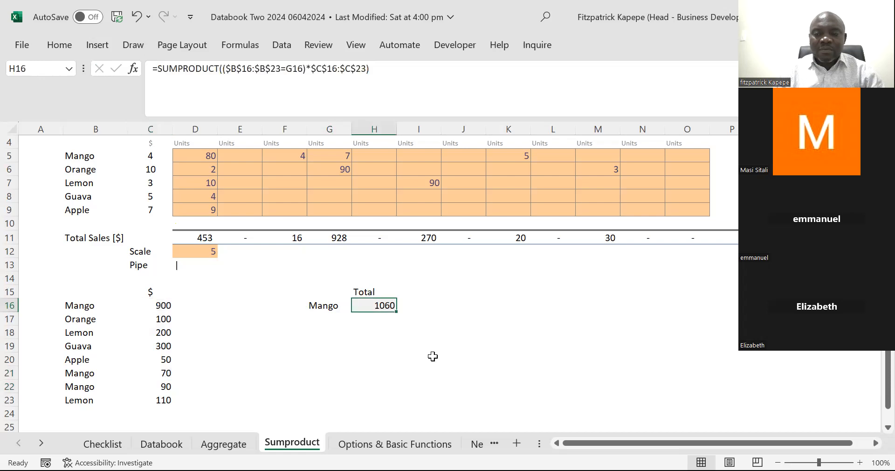
key(Delete)
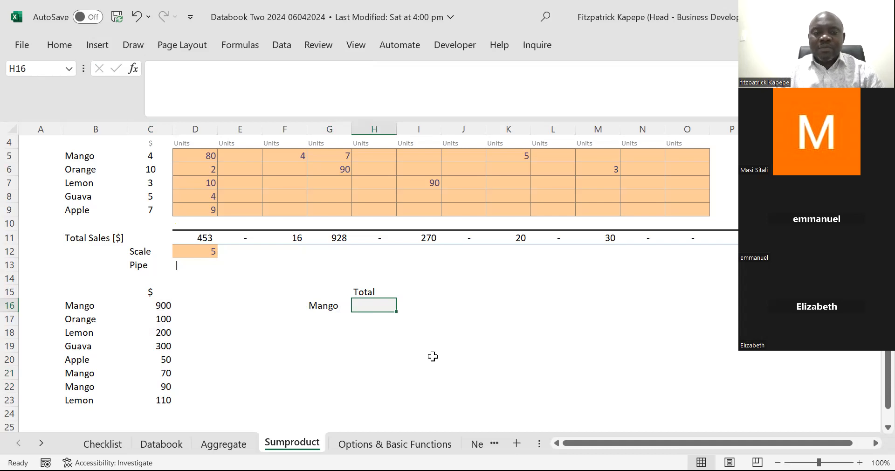
text(=)
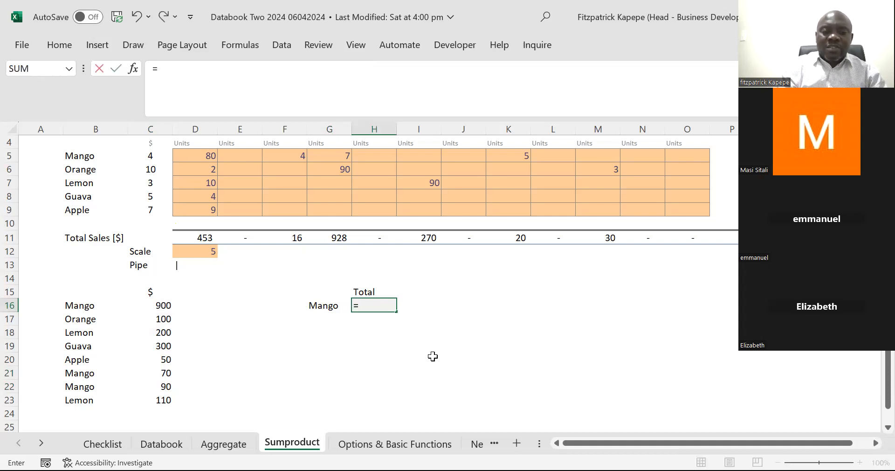
text(sump)
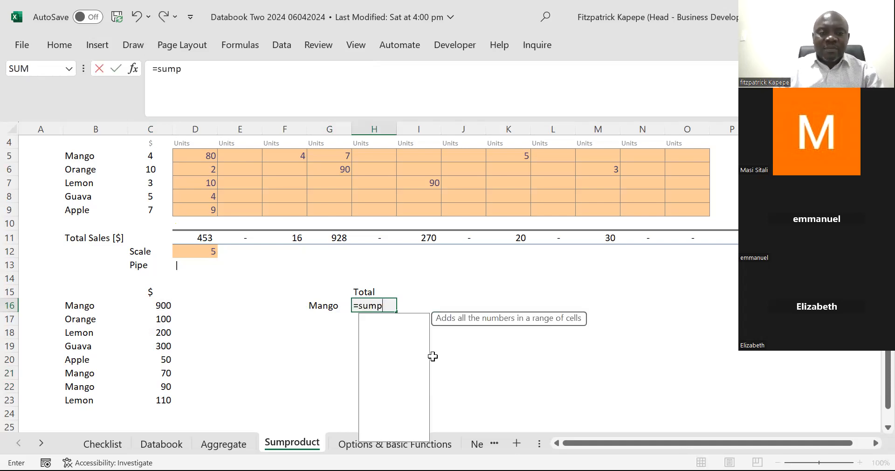
key(Tab)
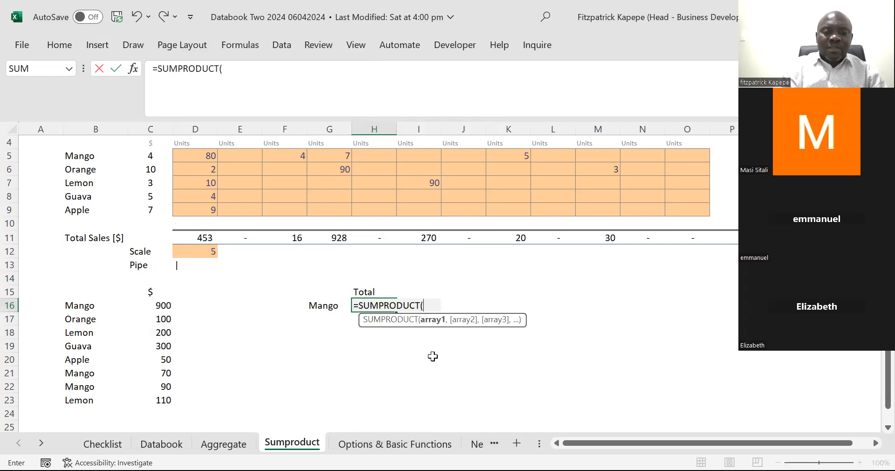
text(()
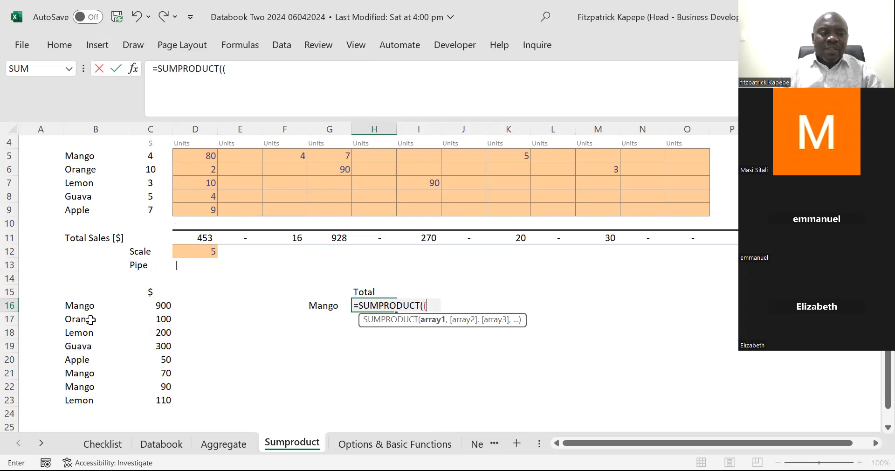
click(81, 309)
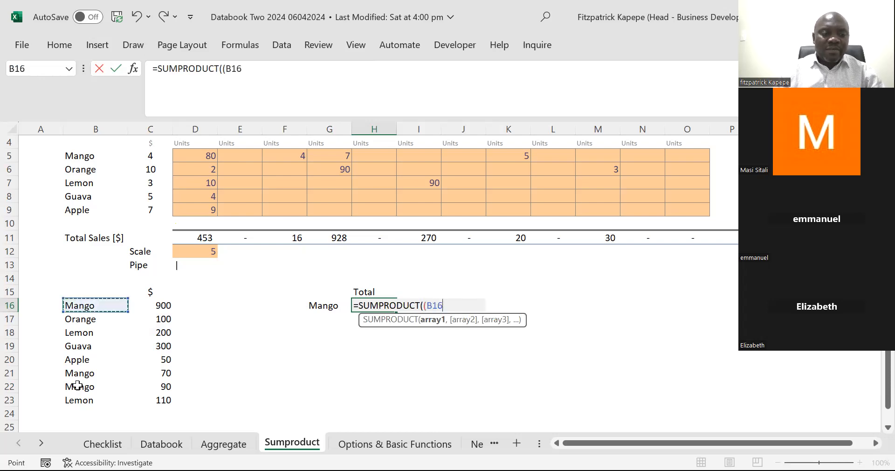
shift+click(78, 400)
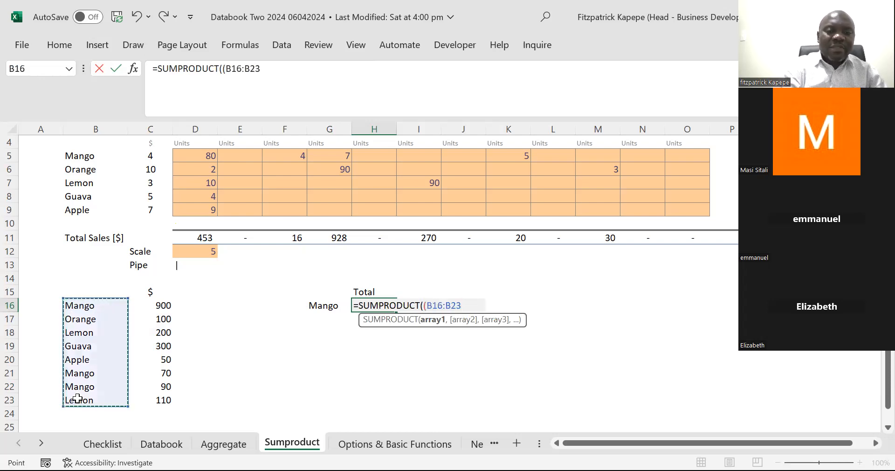
key(F4)
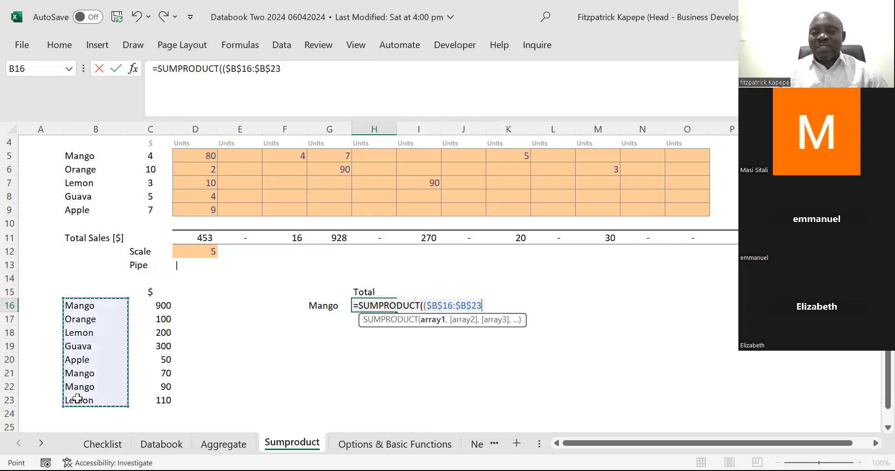
text(=)
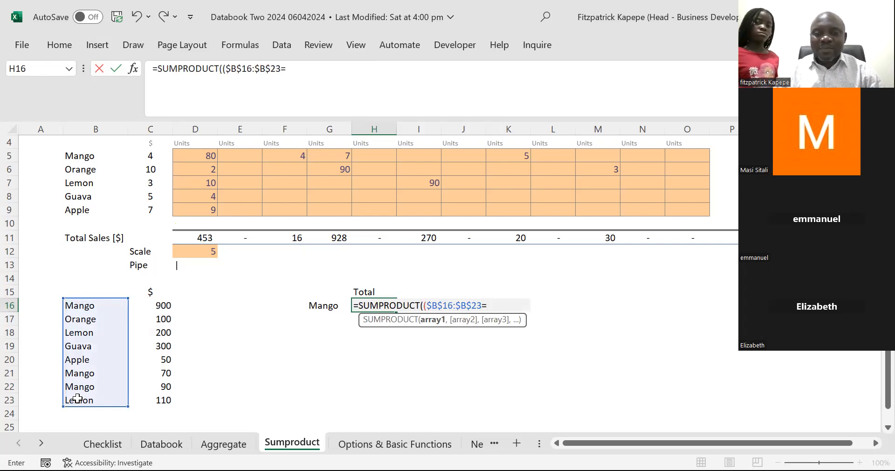
click(323, 305)
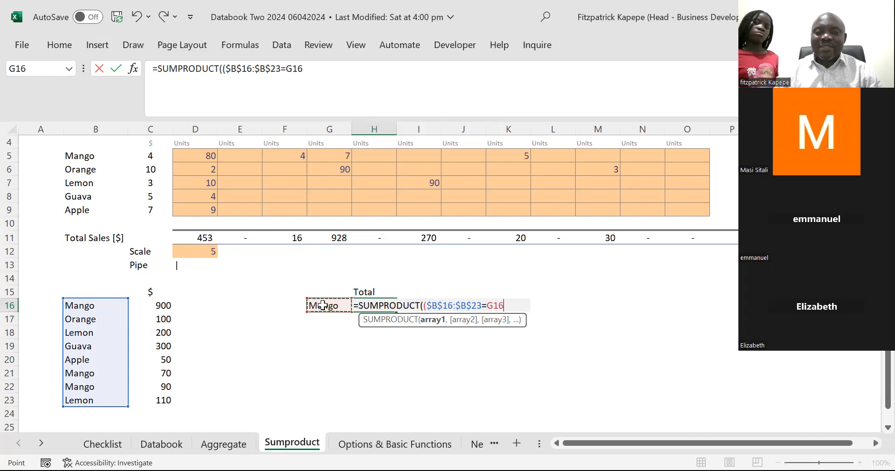
text())
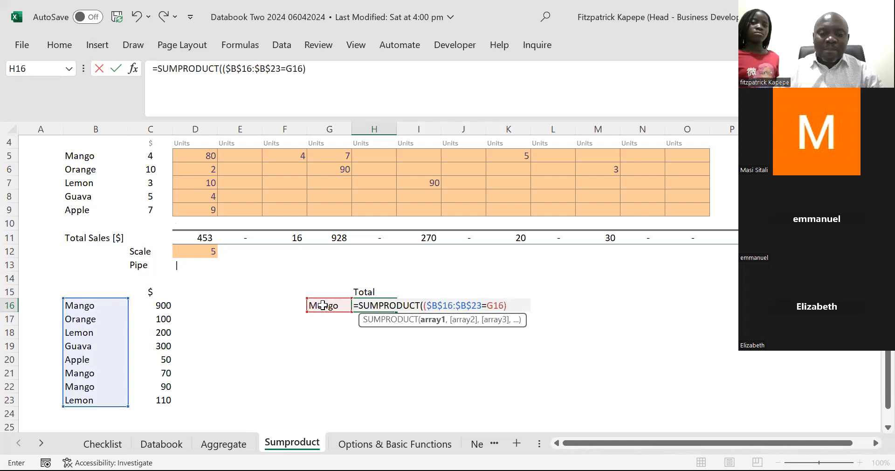
- Multiply the comparison in H16 by the absolute amounts range $C$16:$C$23 and enter the formula
text(*)
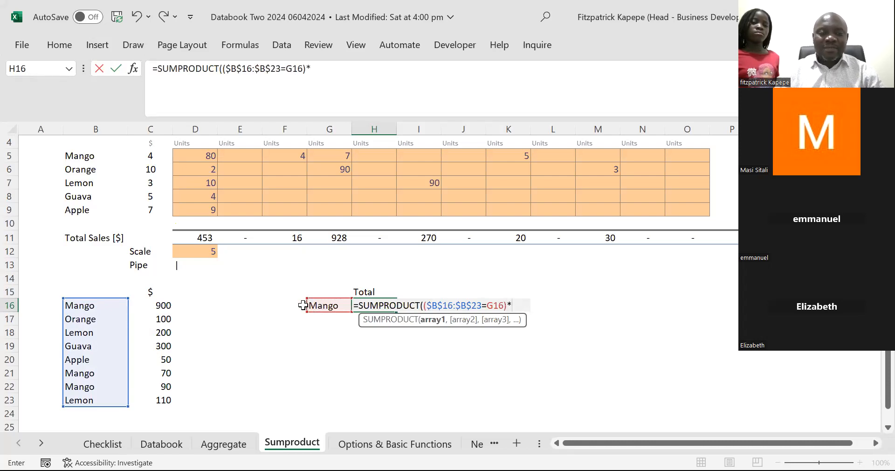
drag(164, 306, 161, 395)
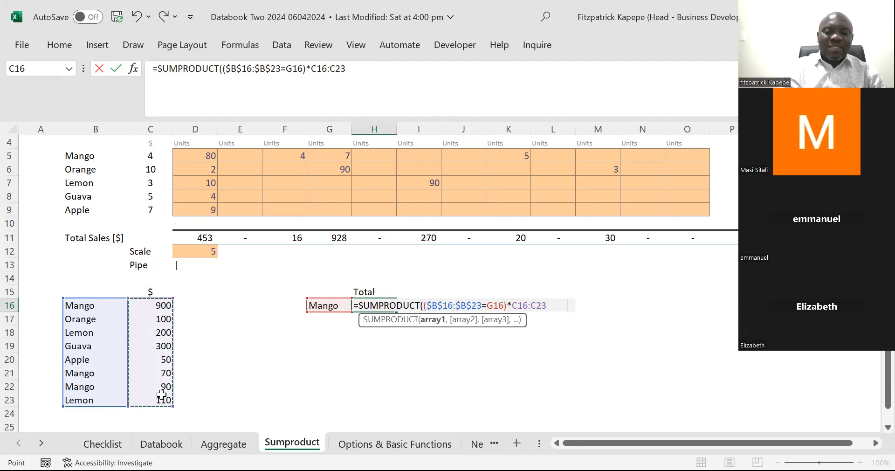
key(F4)
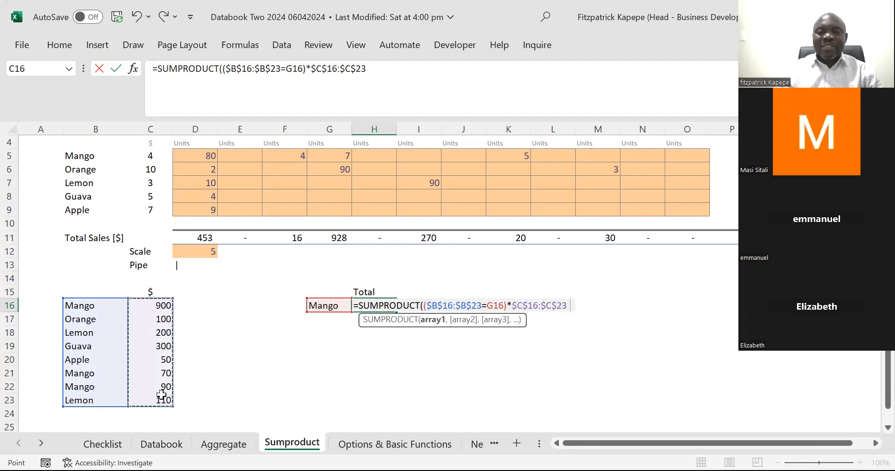
text())
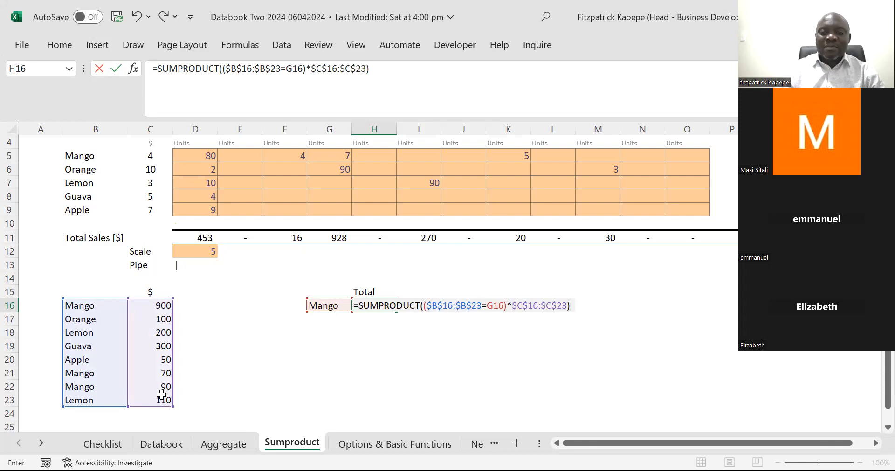
key(Return)
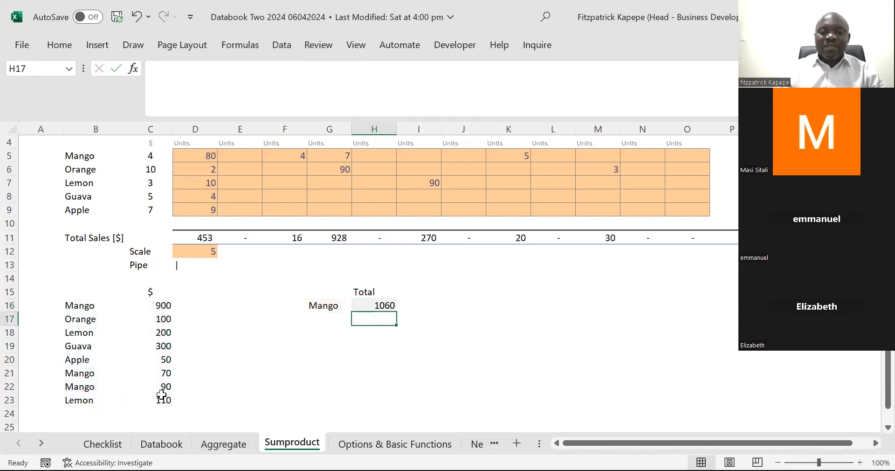
key(Up)
key(Up)
key(Left)
key(Left)
key(Left)
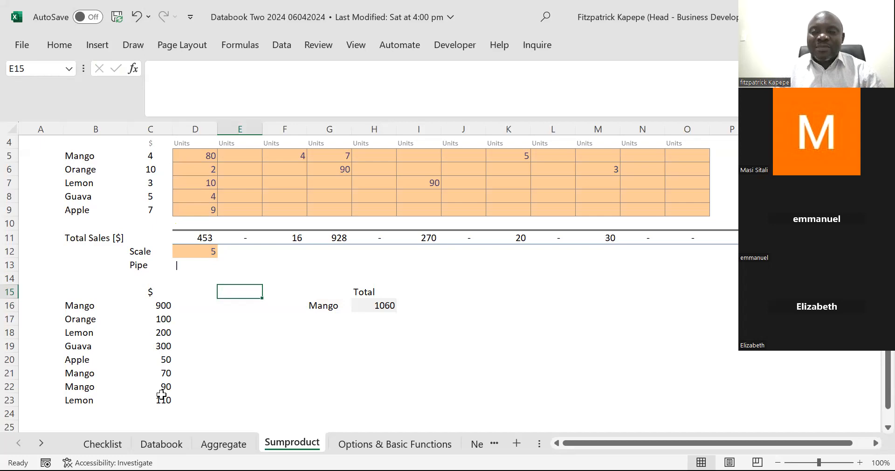
- Change the product label in G16 to Lemon so that the SUMPRODUCT total recalculates for it
click(320, 304)
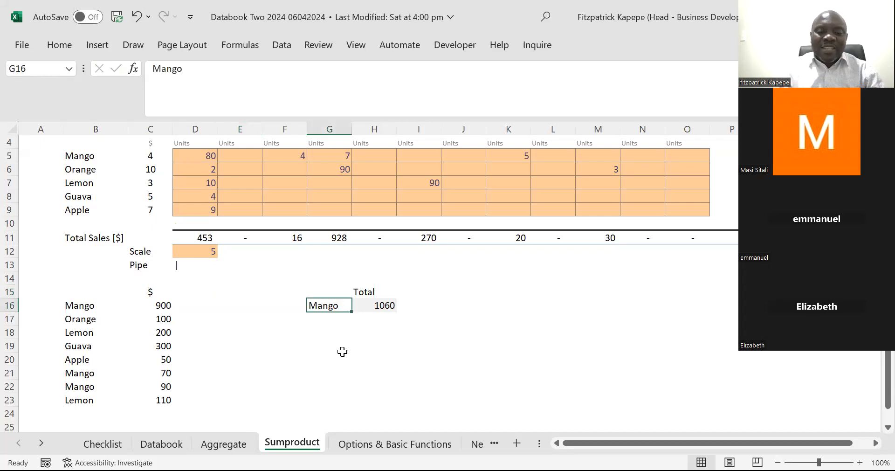
text(Lemon)
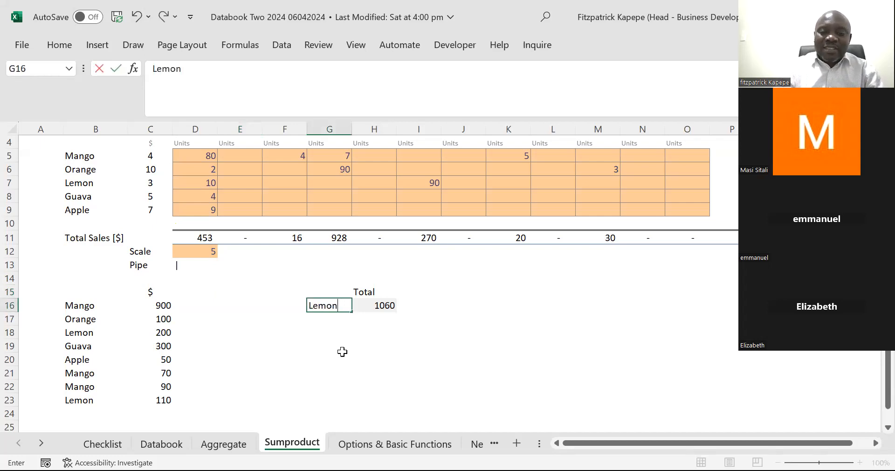
key(Return)
click(343, 357)
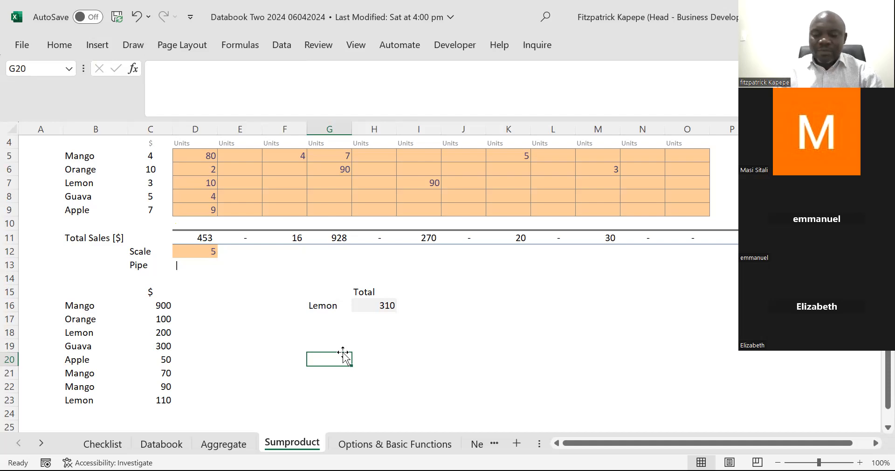
- Examine the Scale and Pipe cells in D12:D13 and the empty cells beside the product amounts
key(Left)
key(Left)
key(Left)
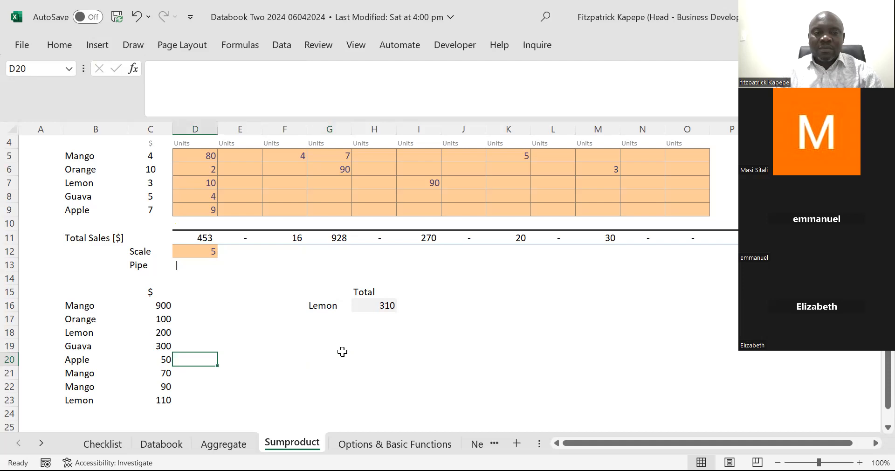
key(Left)
key(Right)
key(Up)
key(Up)
key(Up)
key(Up)
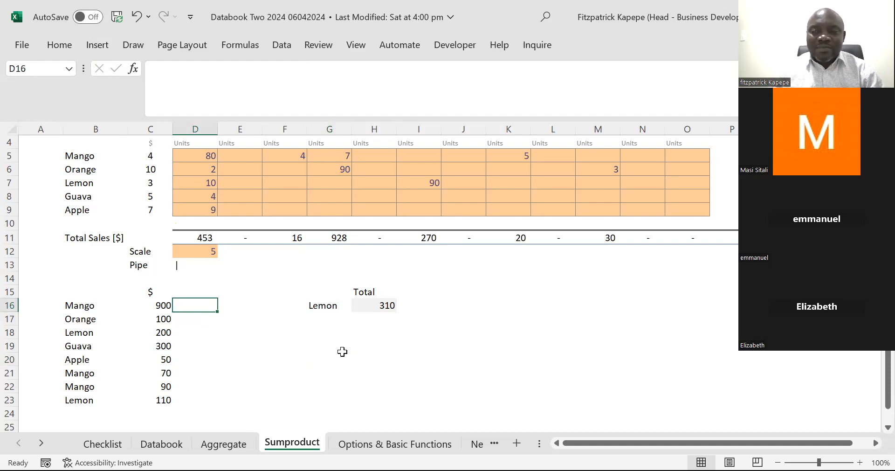
key(Up)
key(Up)
key(Up)
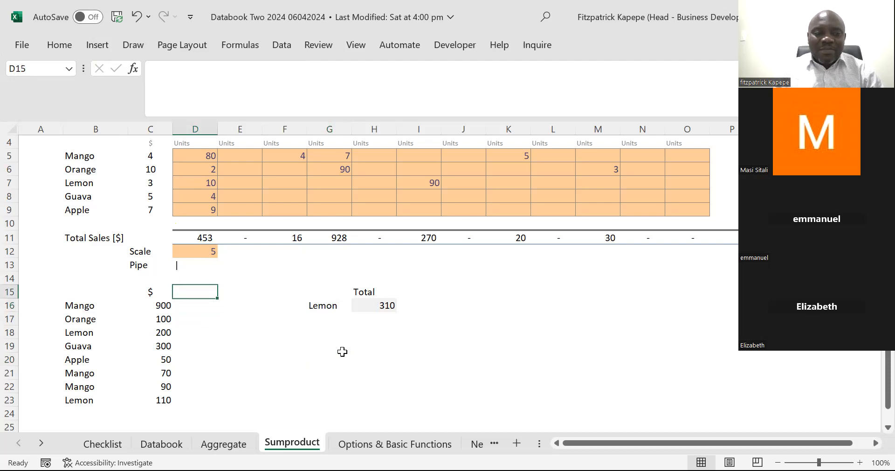
key(Left)
key(Left)
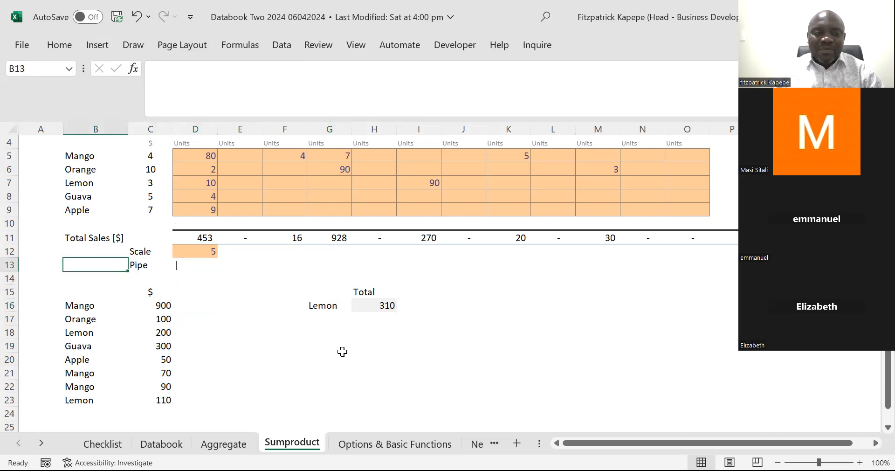
key(Right)
key(Right)
key(Up)
key(Up)
key(Down)
key(Down)
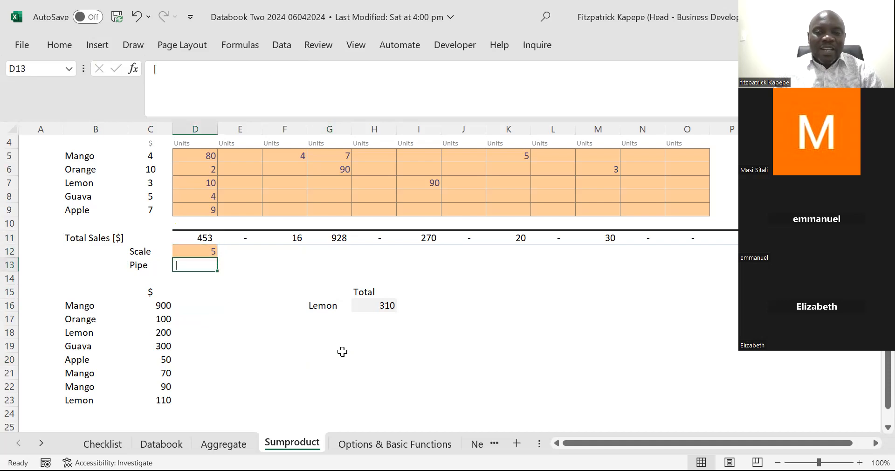
key(Left)
key(Right)
key(Down)
key(Down)
key(Down)
key(Down)
key(Down)
key(Down)
key(Down)
key(Down)
key(Down)
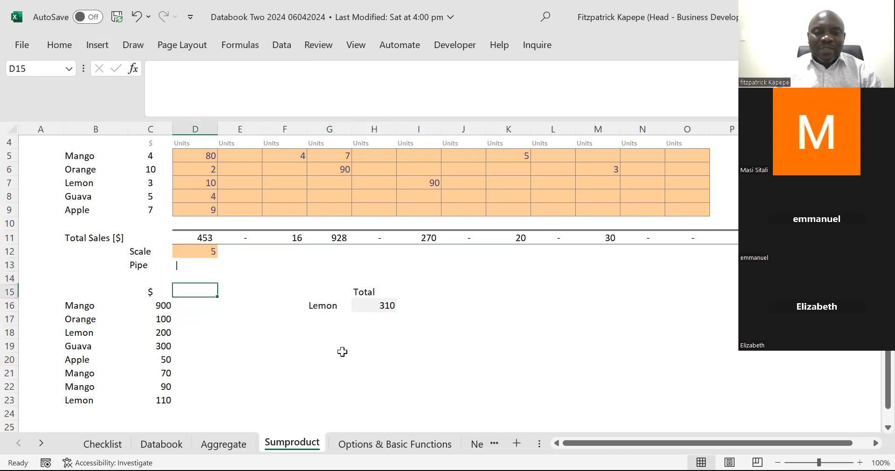
- Start a REPT formula in D16 that uses the pipe character in $D$13 as the repeated text
key(Up)
key(Up)
key(Up)
key(Up)
key(Up)
key(Up)
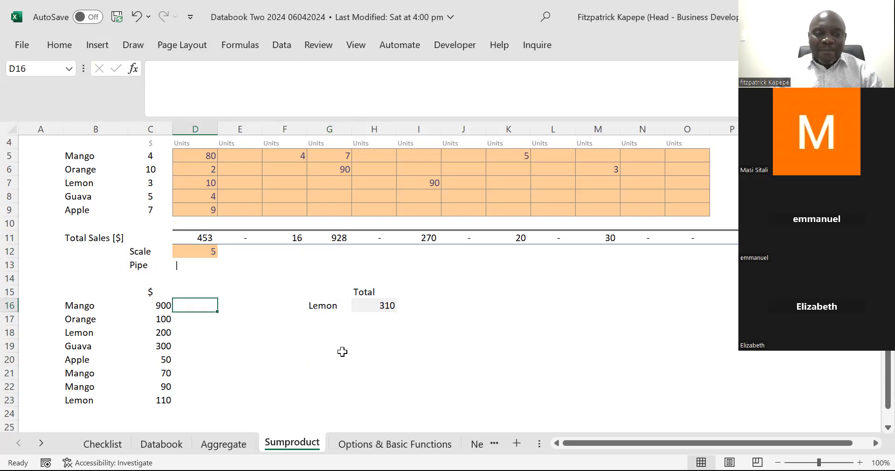
text(=)
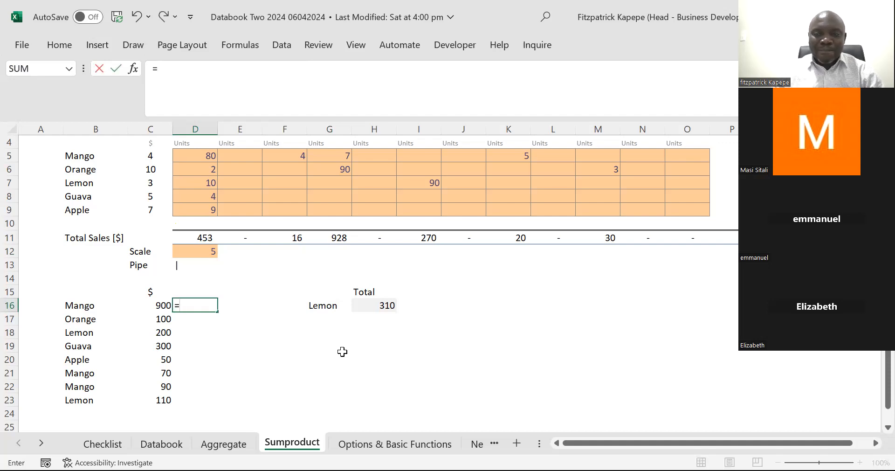
text(r)
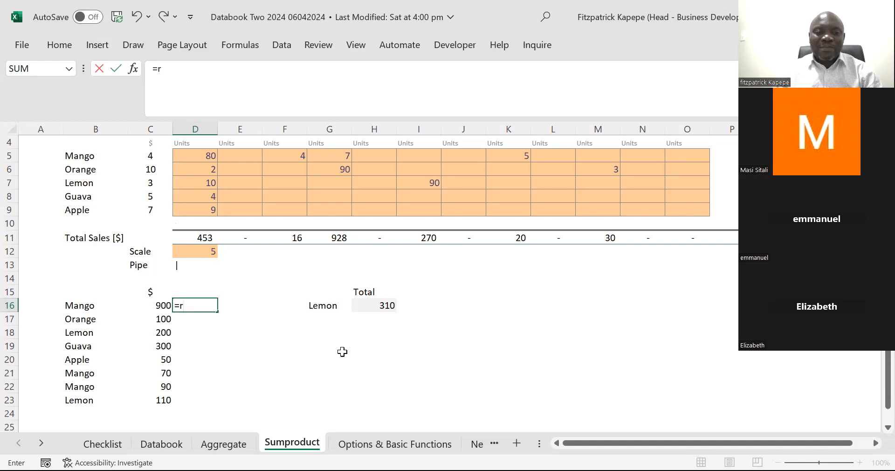
text(e)
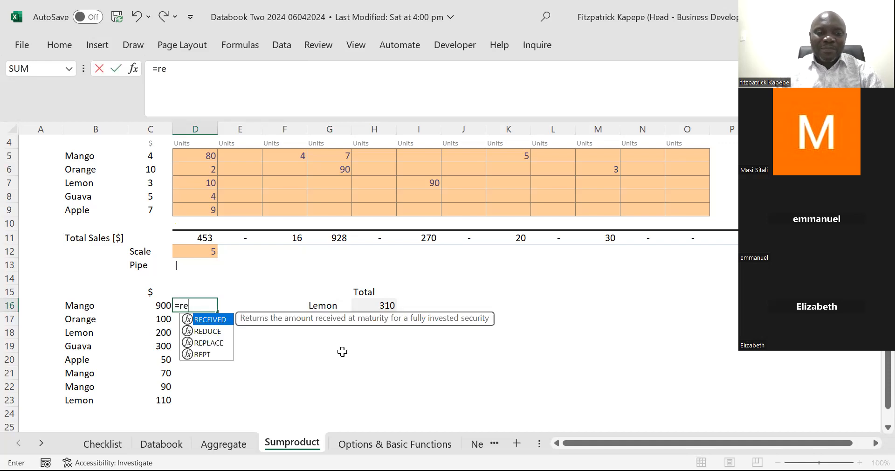
double_click(205, 354)
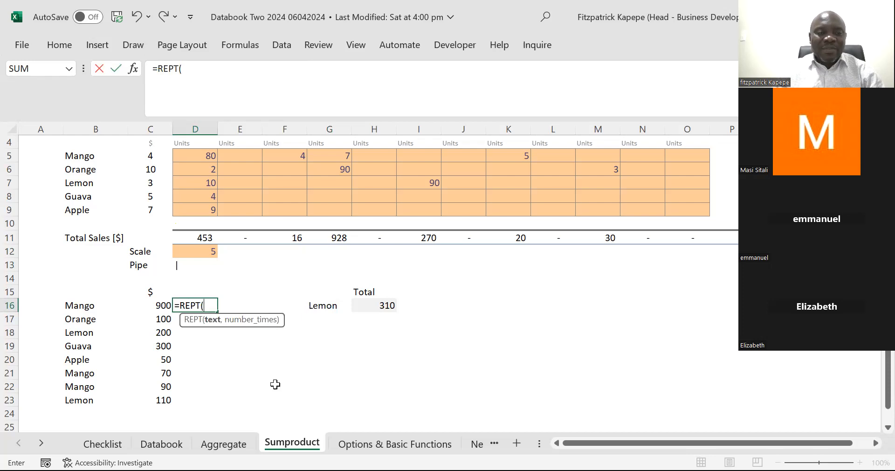
click(175, 265)
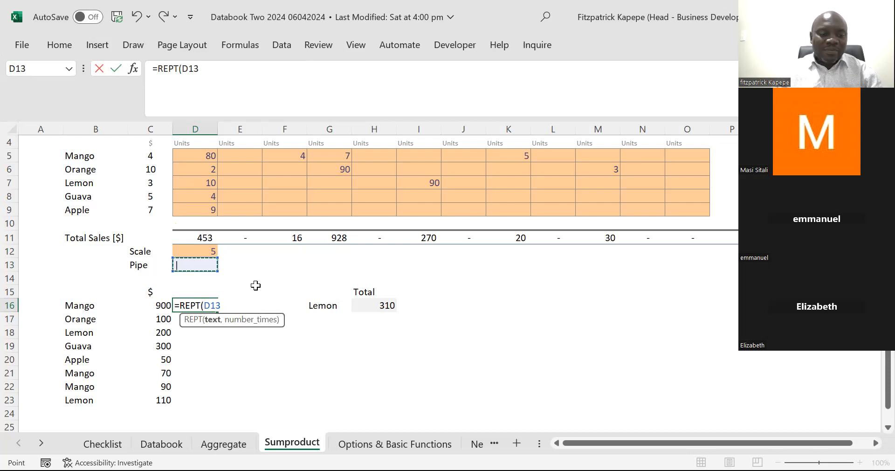
key(F4)
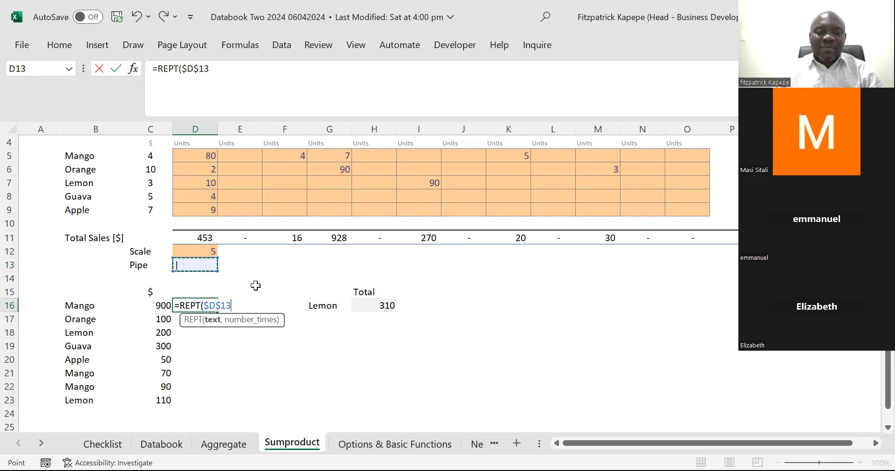
text(,)
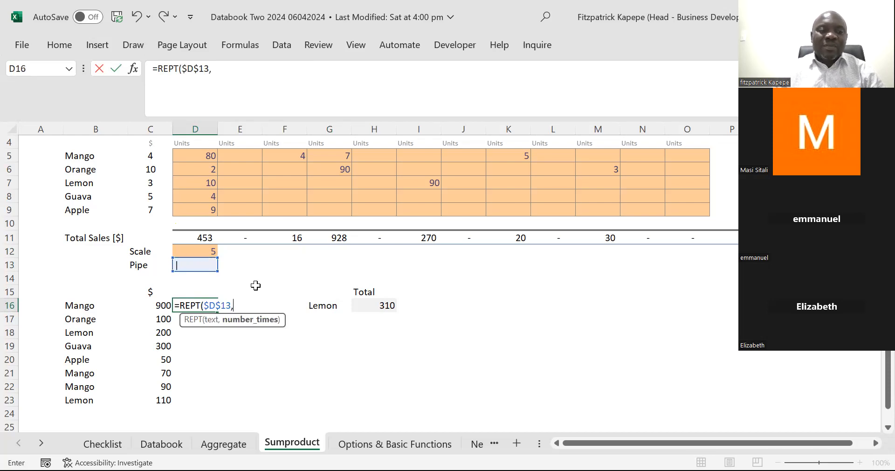
- Complete the D16 formula with C16/$D$12 as the number of repetitions and fill it down to D23
click(153, 305)
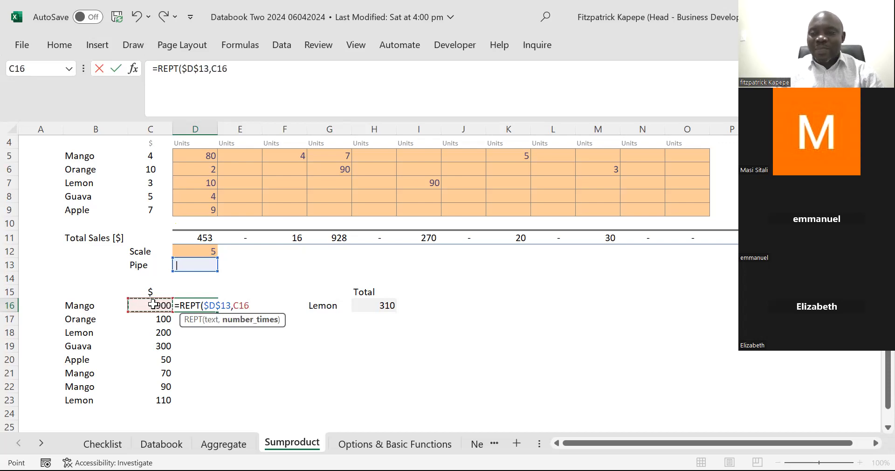
text(/)
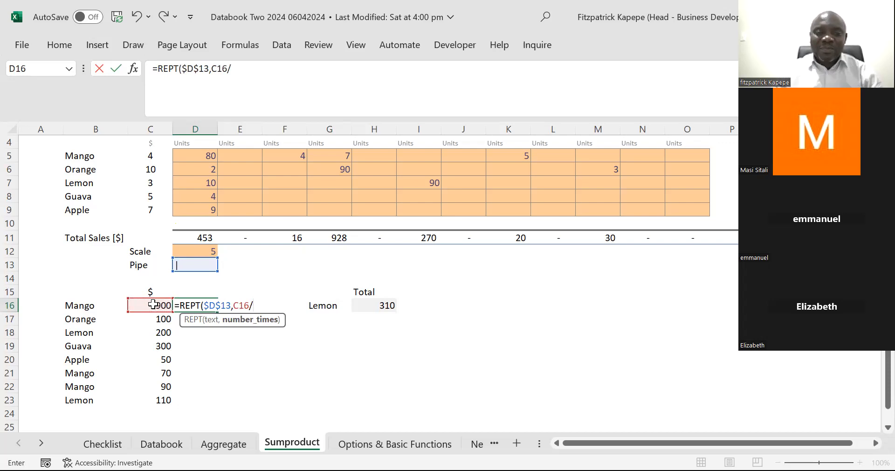
click(199, 250)
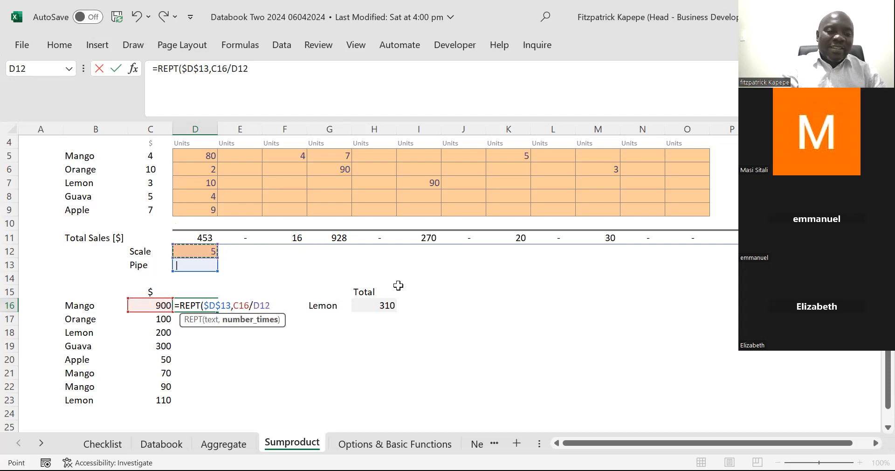
key(F4)
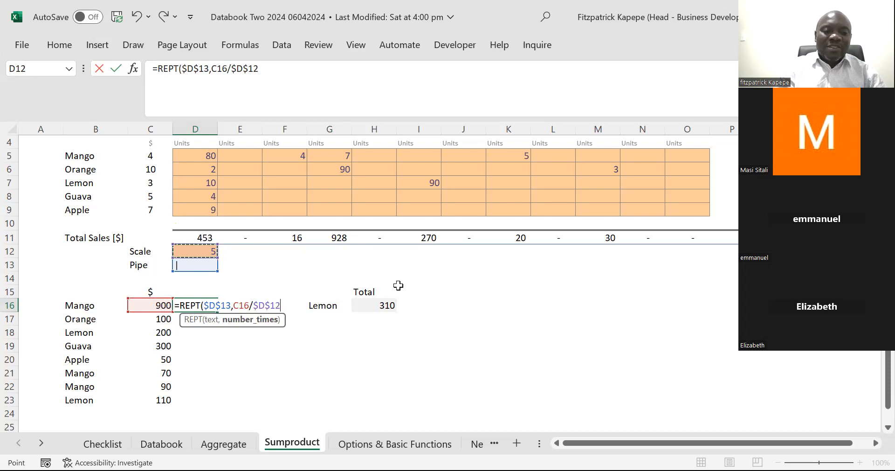
text())
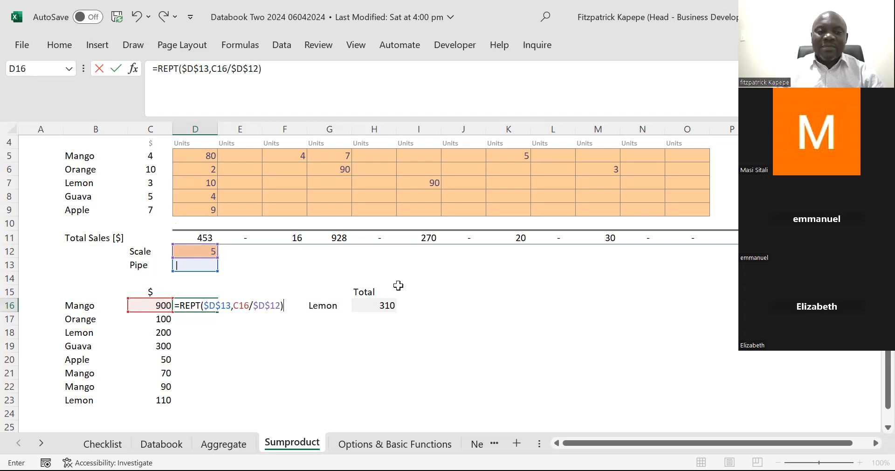
key(Return)
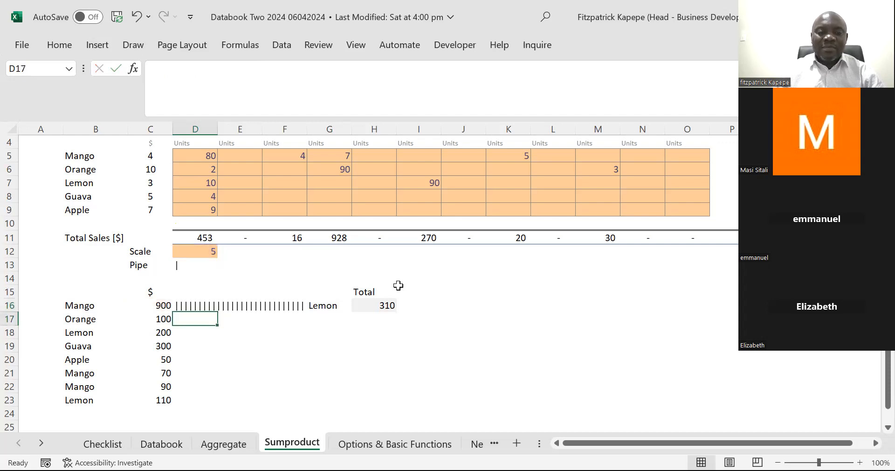
click(197, 306)
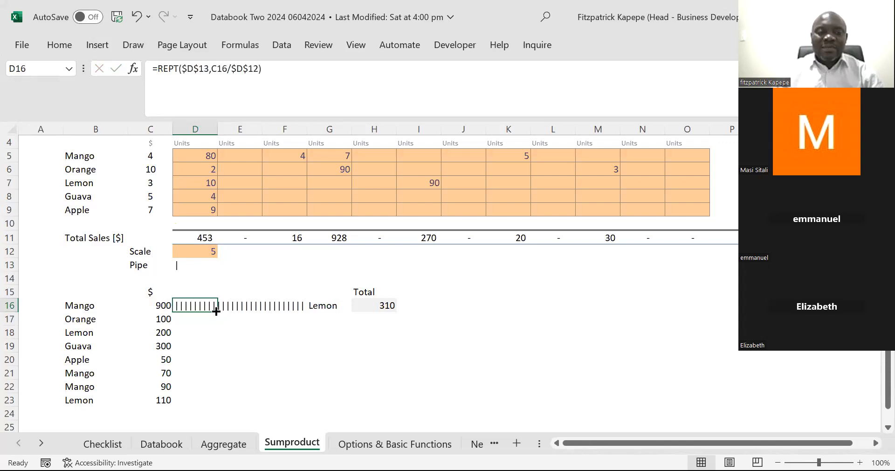
double_click(216, 311)
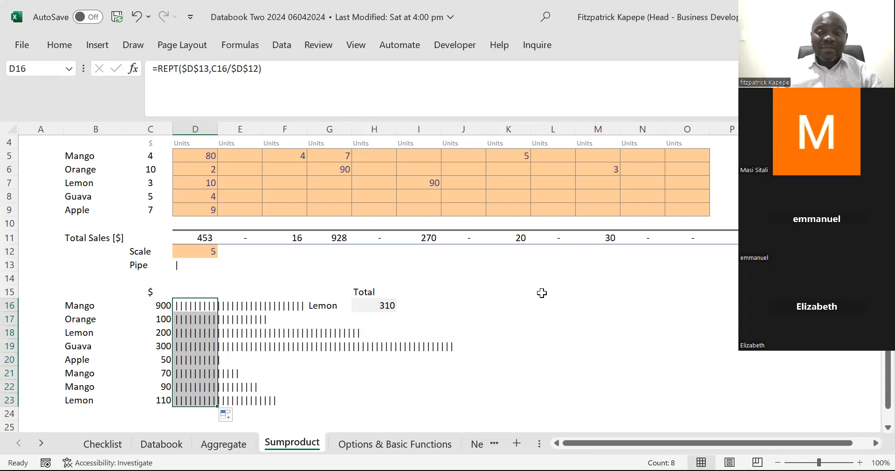
- Set the font of the repeated pipes in D16:D23 to Playbill
click(59, 45)
click(118, 73)
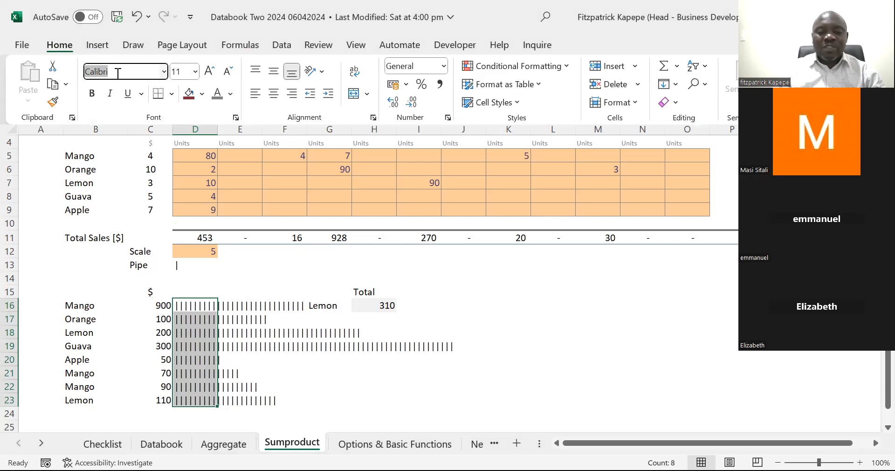
text(Pla)
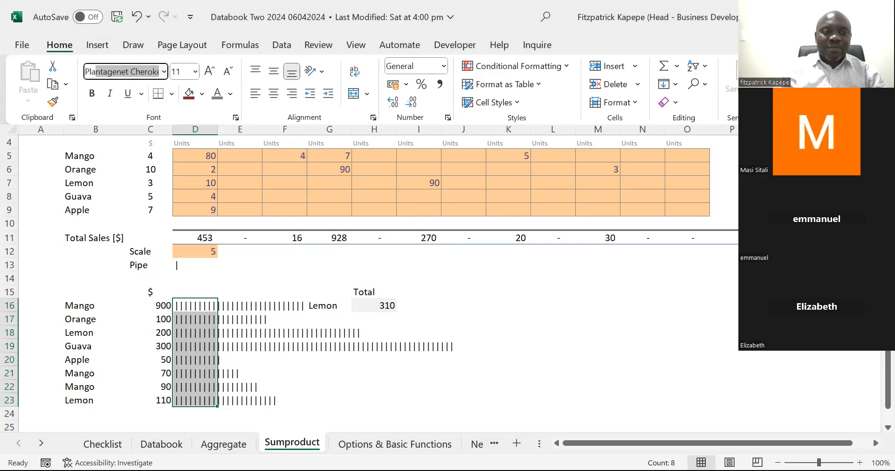
text(ybill)
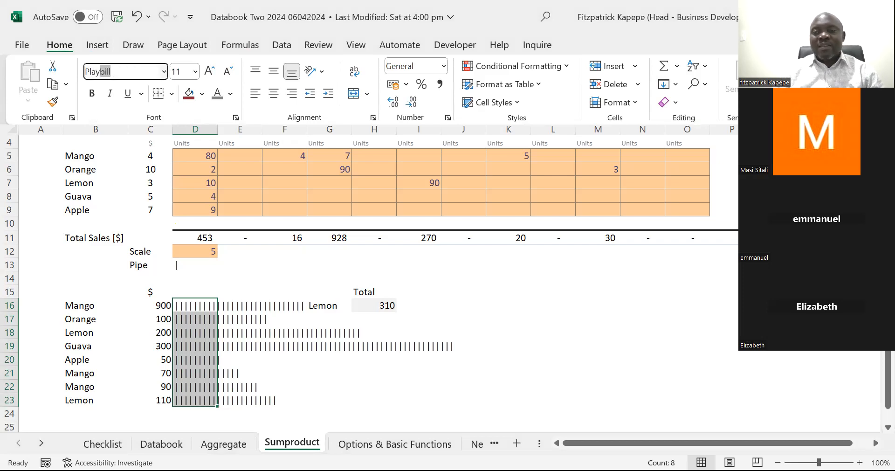
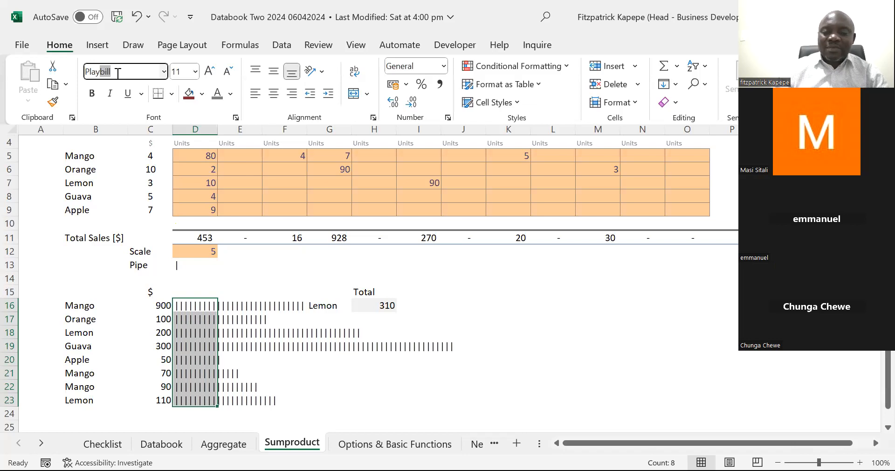
key(Return)
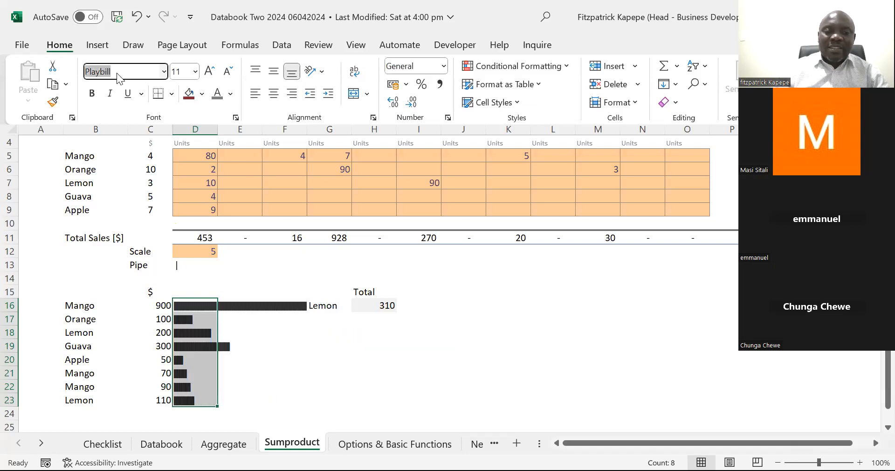
- Look up Playbill in the list of fonts and apply it again to D16:D23
click(164, 71)
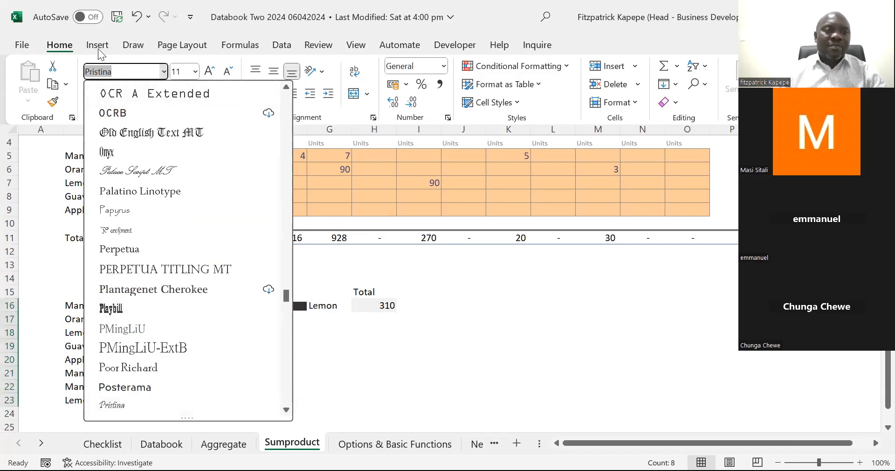
text(Pla)
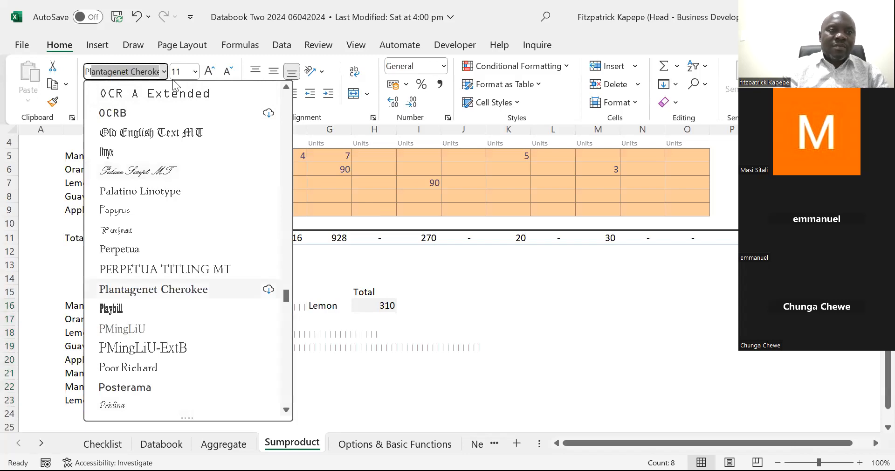
text(ybill)
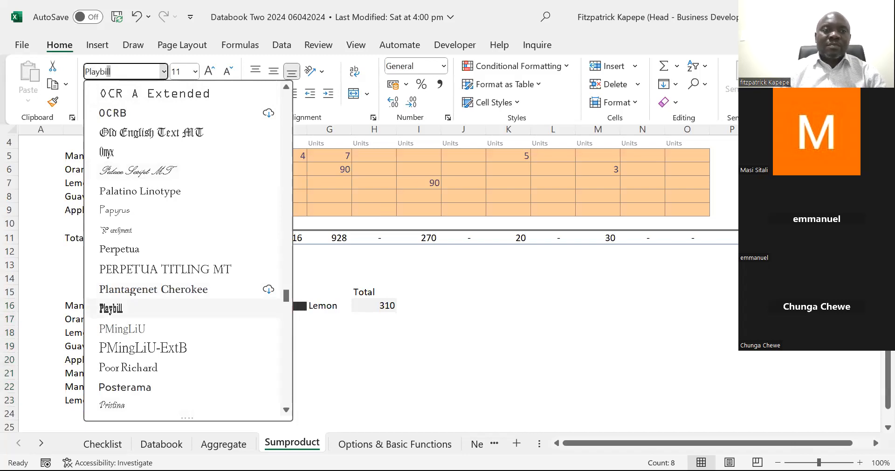
key(Return)
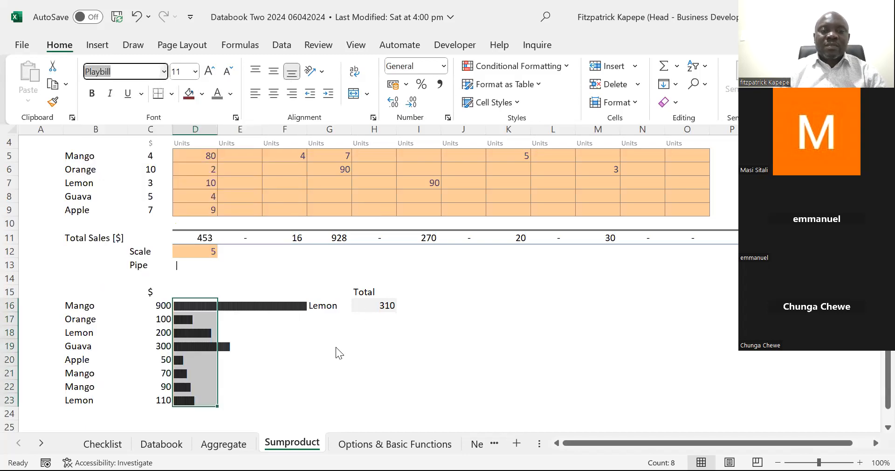
click(270, 346)
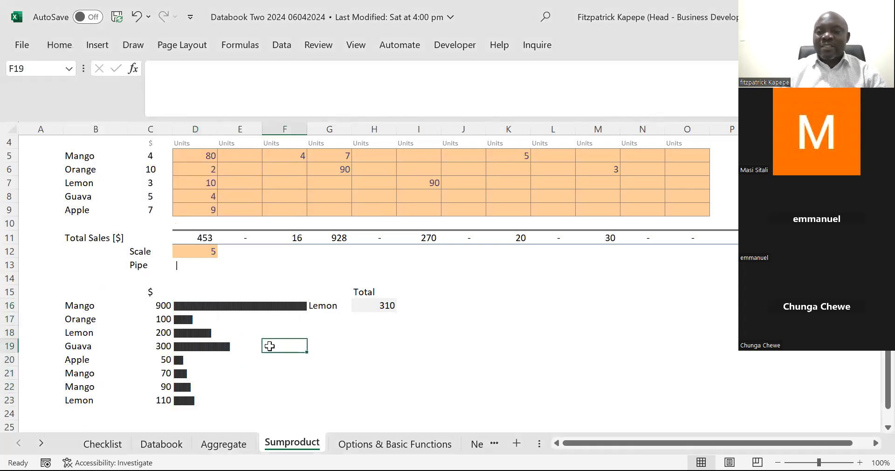
- Copy the product amounts in C16:C23 and paste them into J16:J23
drag(163, 305, 166, 401)
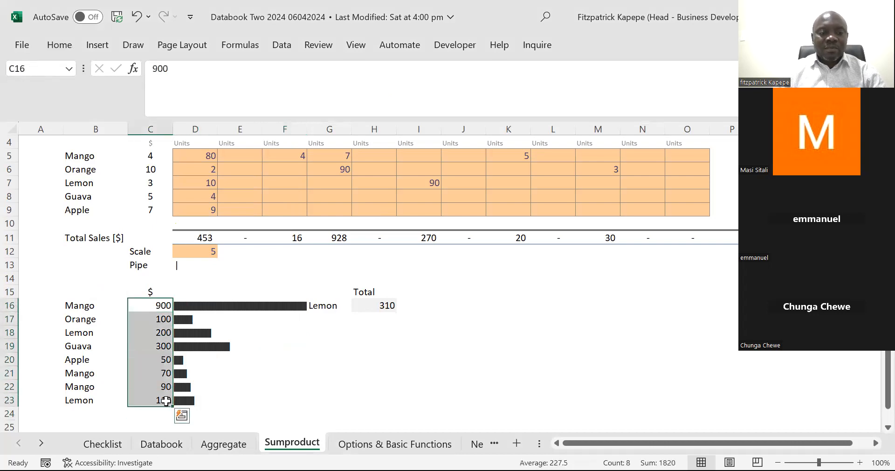
key(ctrl+c)
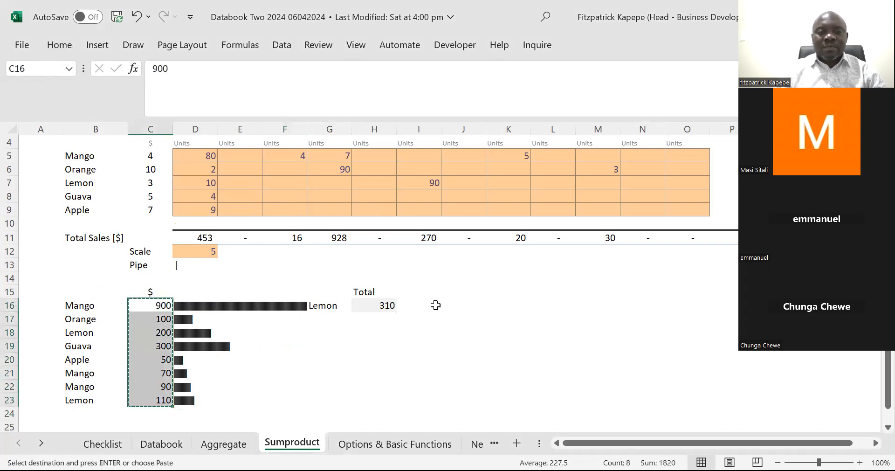
click(440, 304)
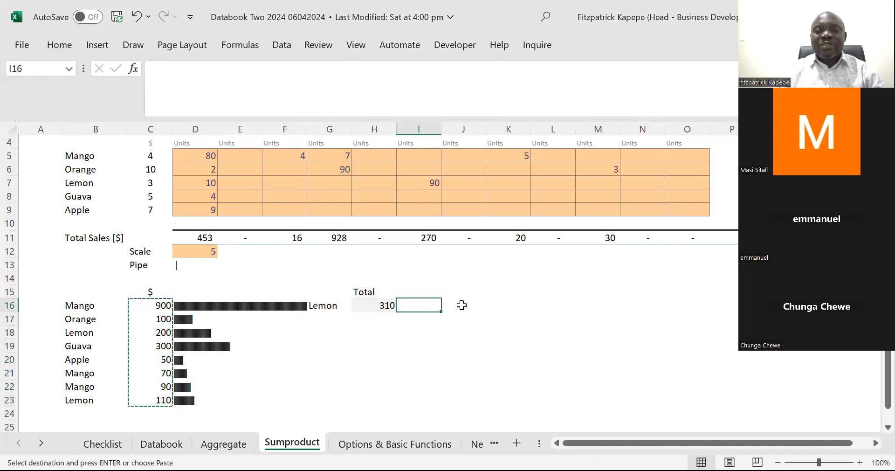
click(461, 305)
key(ctrl+v)
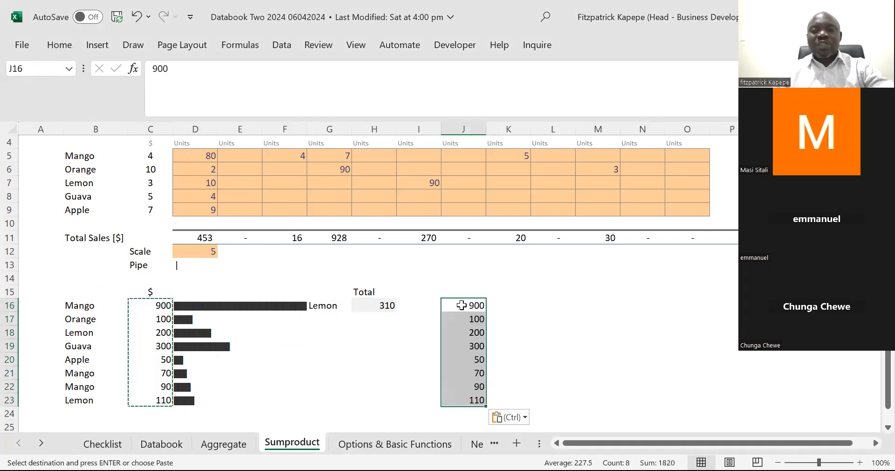
click(112, 40)
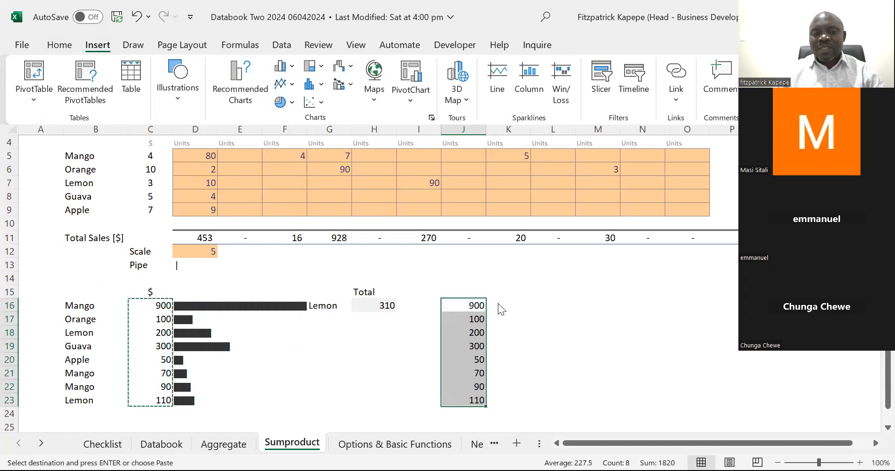
click(202, 280)
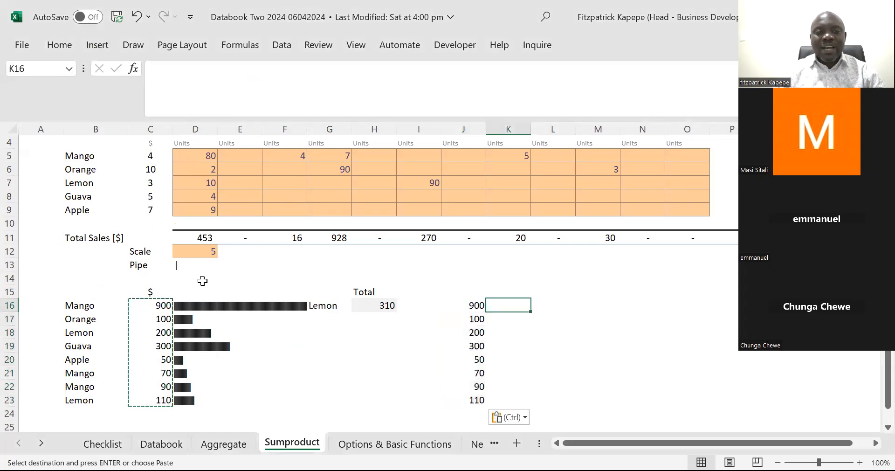
click(202, 280)
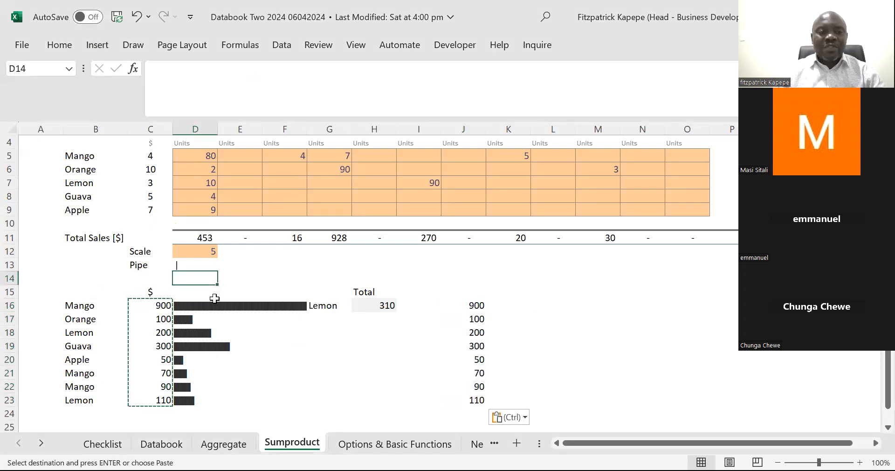
- Enter the heading Playbill in D15 above the first set of bars
click(215, 298)
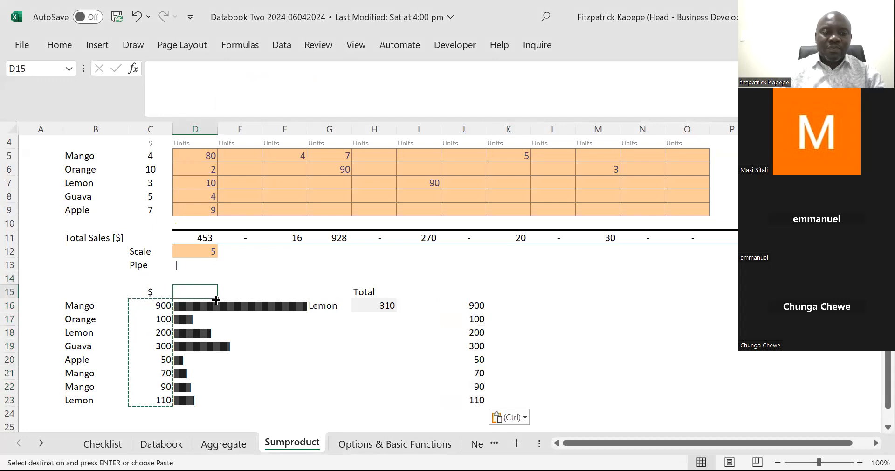
key(Escape)
key(Escape)
key(BackSpace)
text(Play)
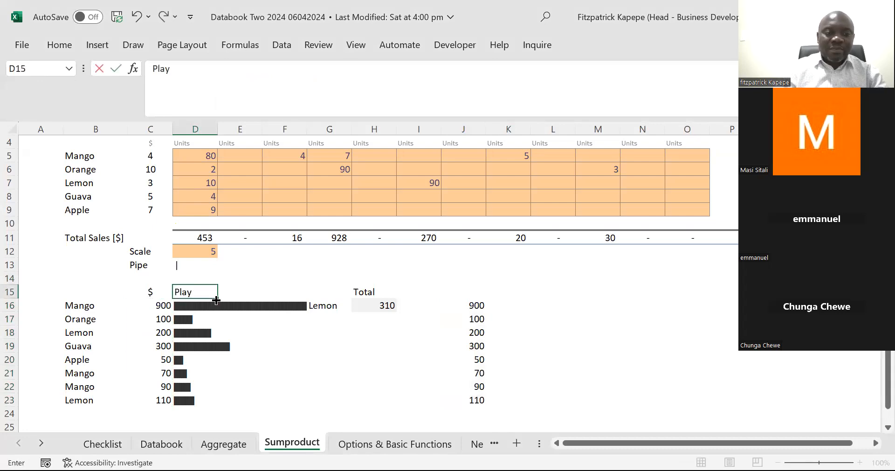
text(bi)
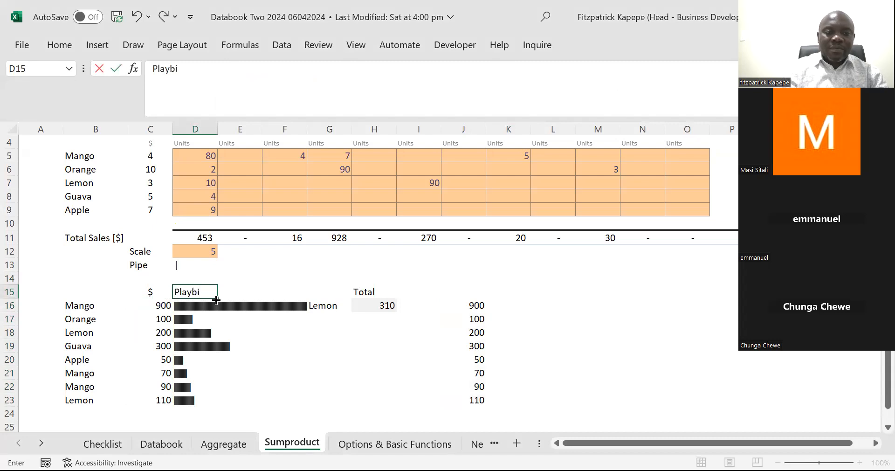
text(ll)
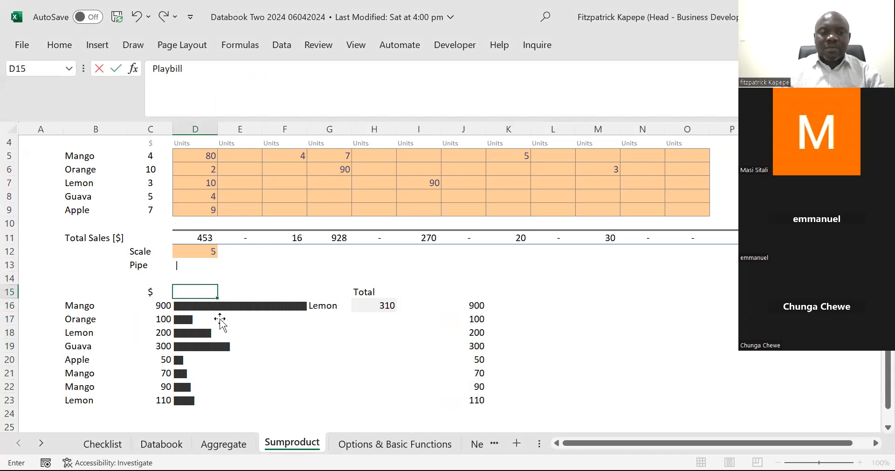
key(Return)
- Copy the product names in B16:B23 and paste them into I16:I23 beside the copied amounts
click(78, 303)
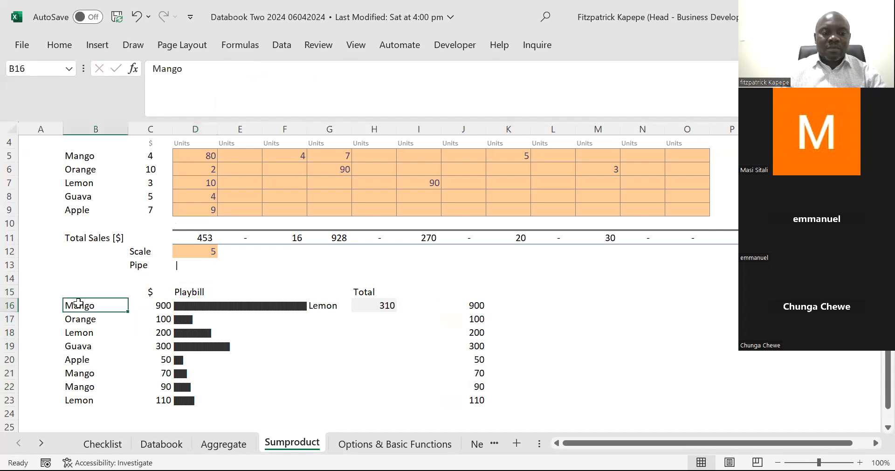
key(shift+Down)
key(shift+Down)
key(shift+Down)
key(shift+Down)
key(shift+Down)
key(shift+Down)
key(shift+Down)
key(shift+Down)
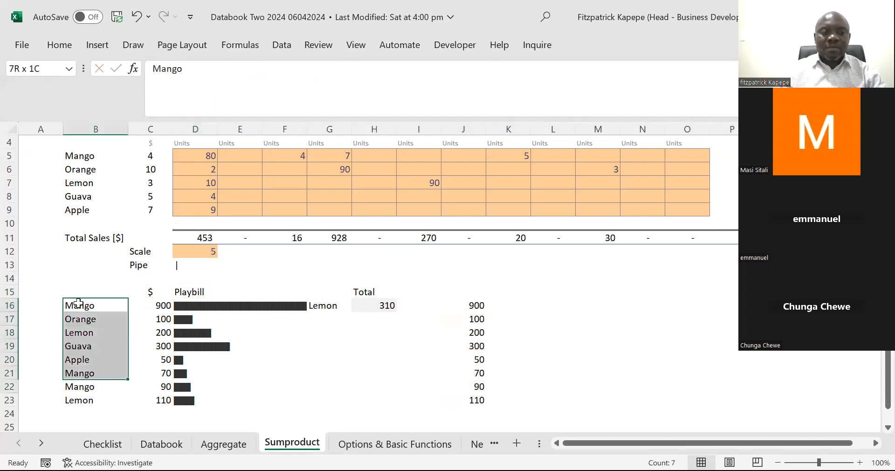
key(shift+Up)
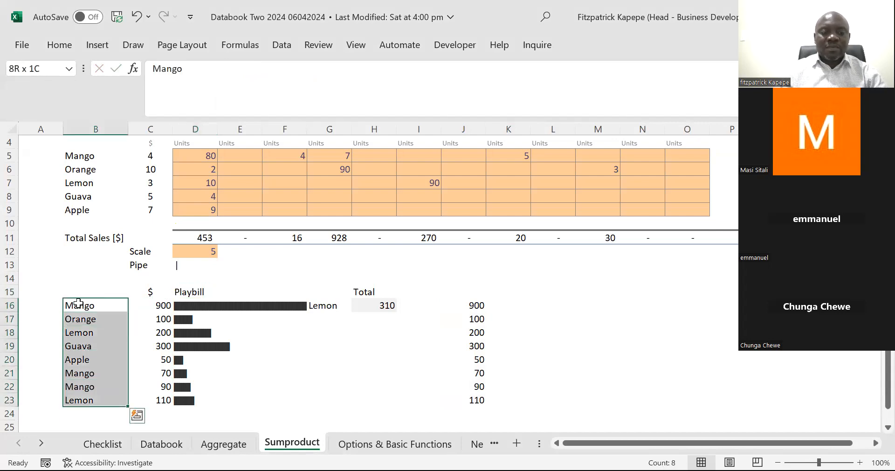
key(ctrl+c)
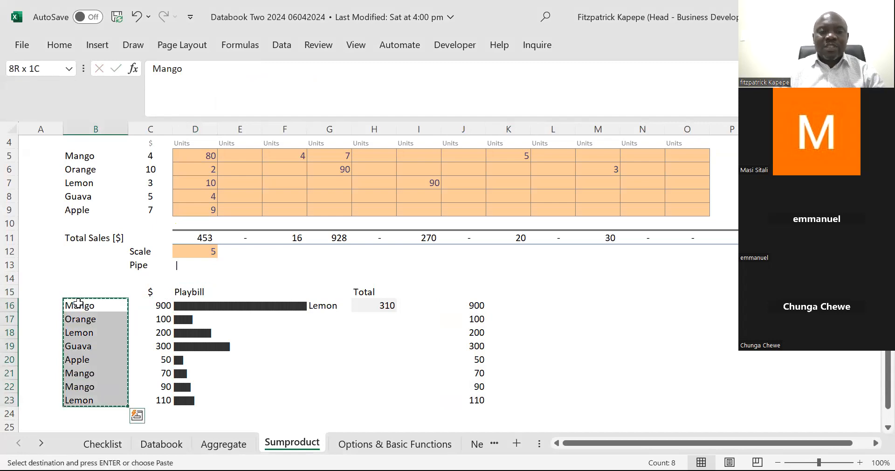
key(Right)
key(Right)
key(Right)
key(Right)
key(Right)
key(Right)
key(Right)
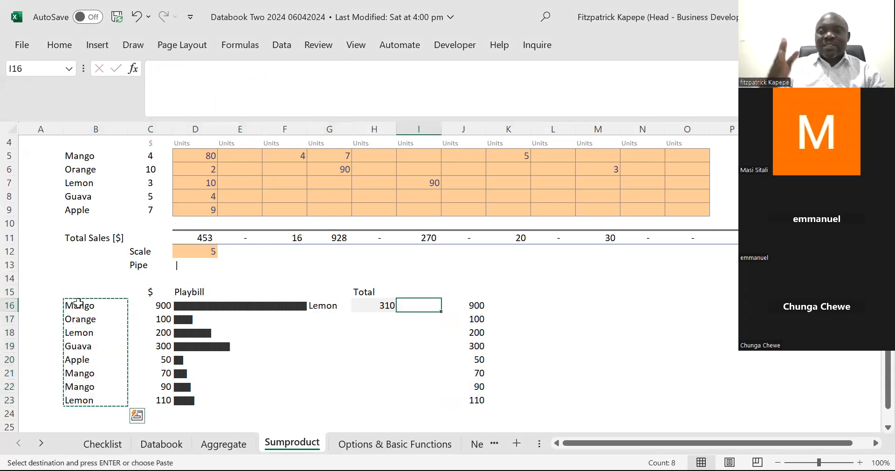
key(Right)
key(Left)
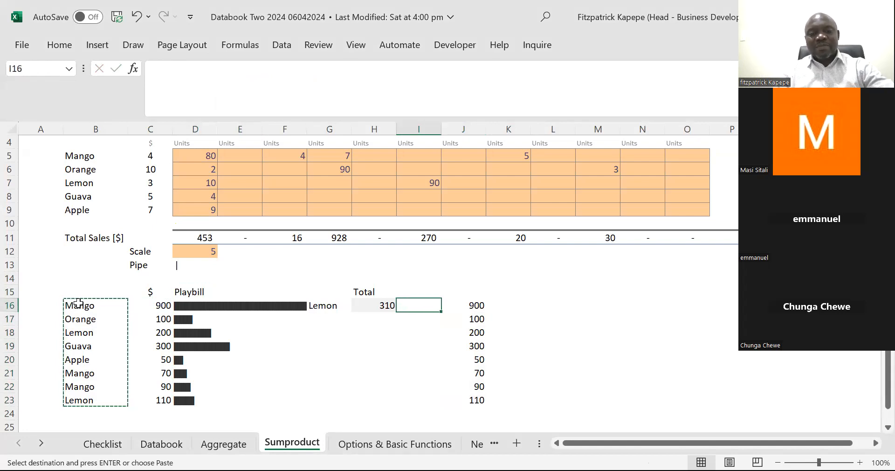
key(ctrl+v)
- Enter the heading Stencil in K15 above the column for the second set of bars
key(Down)
key(Down)
key(Down)
key(Down)
key(Down)
key(Up)
key(Up)
key(Up)
key(Up)
key(Up)
key(Up)
key(Up)
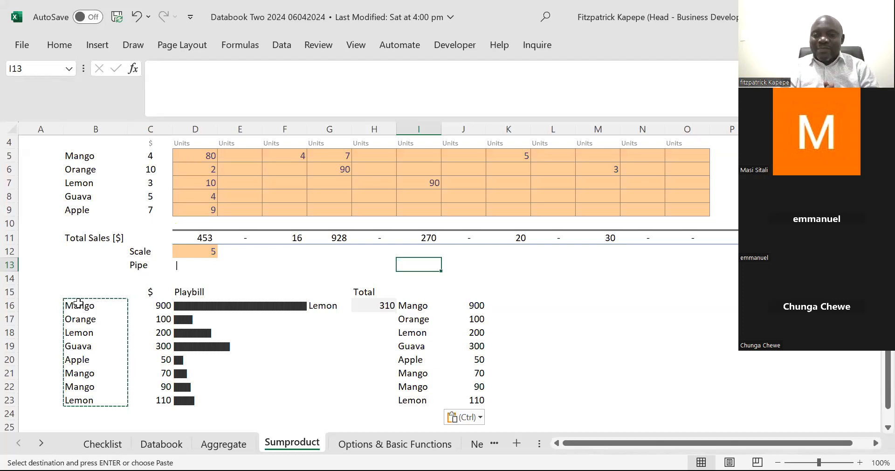
key(Right)
key(Right)
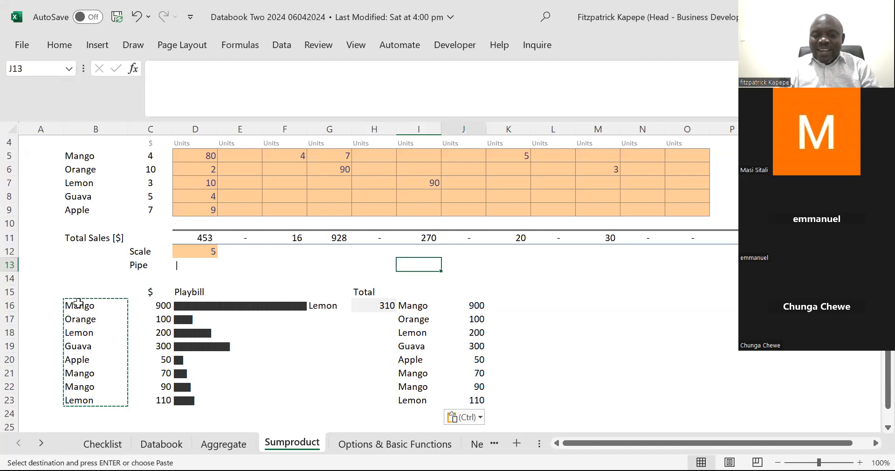
key(Down)
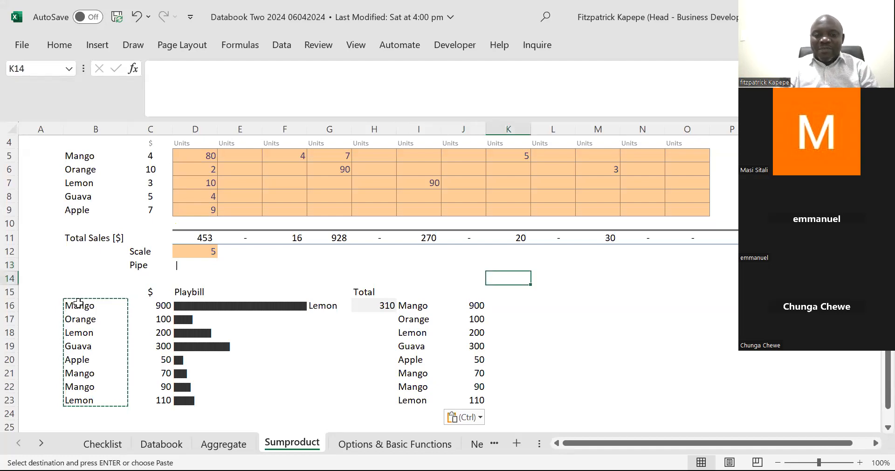
key(Down)
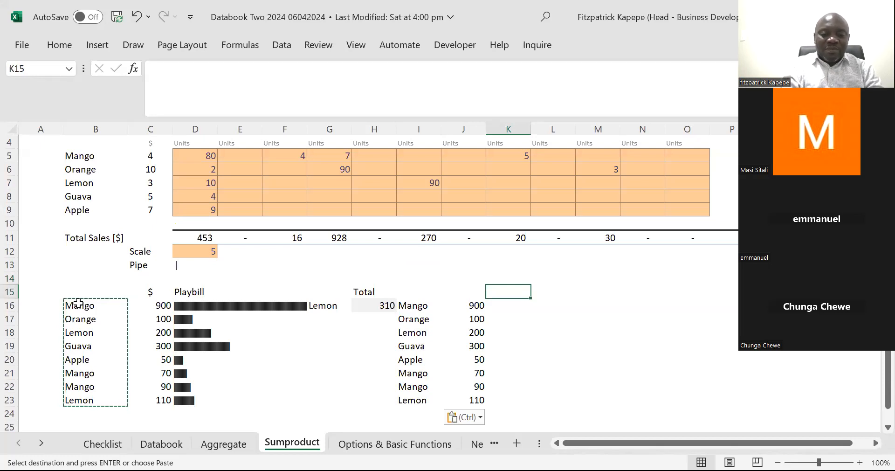
key(Escape)
key(Escape)
key(BackSpace)
text(Stencil)
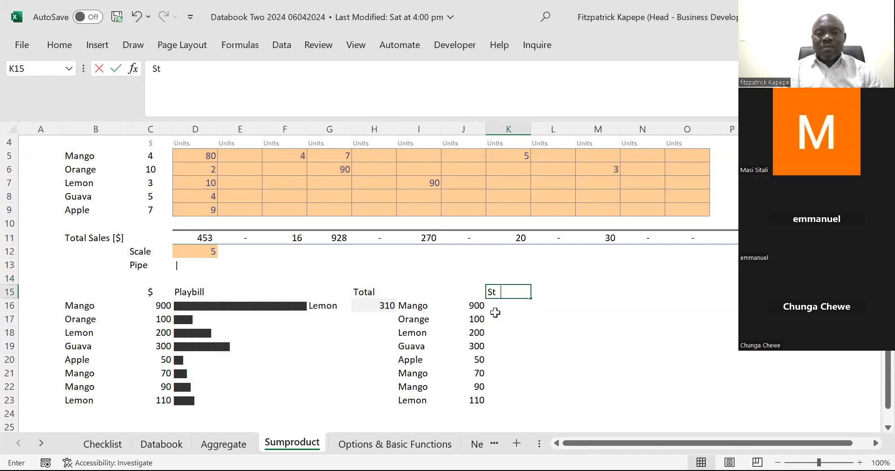
key(ctrl+Return)
key(Down)
key(Down)
key(Down)
key(Down)
key(Down)
- Enter the formula =REPT($D$13,J16/$D$12) in K16 to repeat the pipe by the scaled Mango amount
click(494, 306)
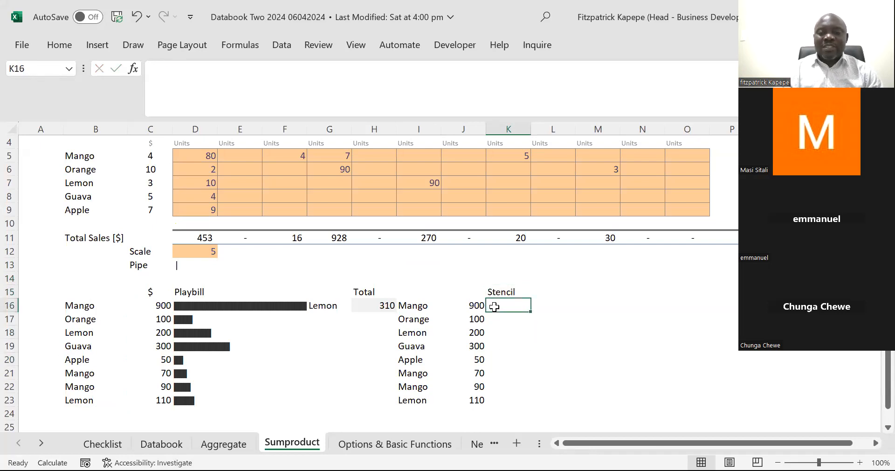
text(=re)
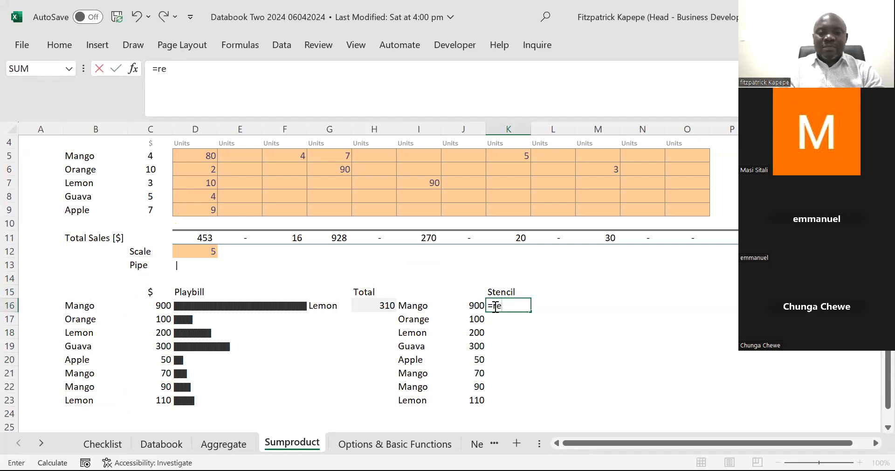
text(pt)
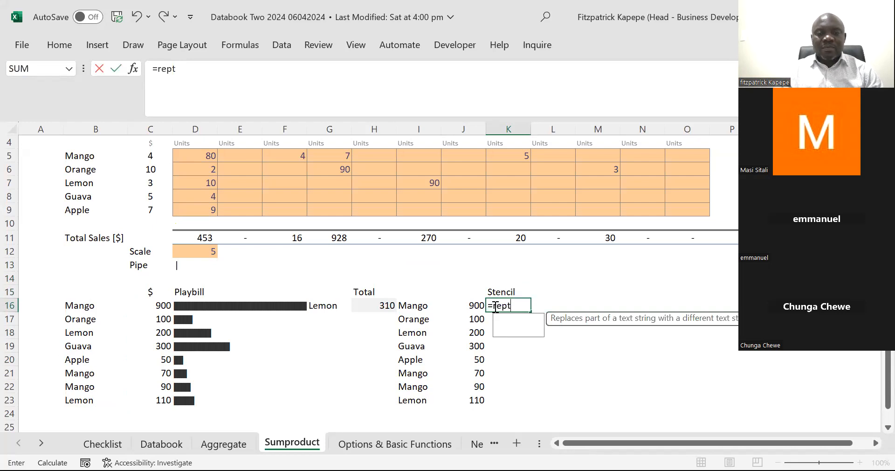
key(Tab)
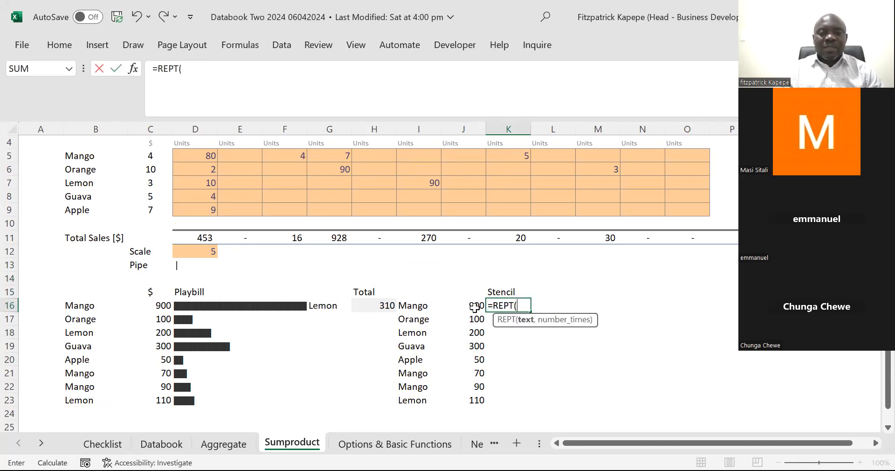
click(179, 266)
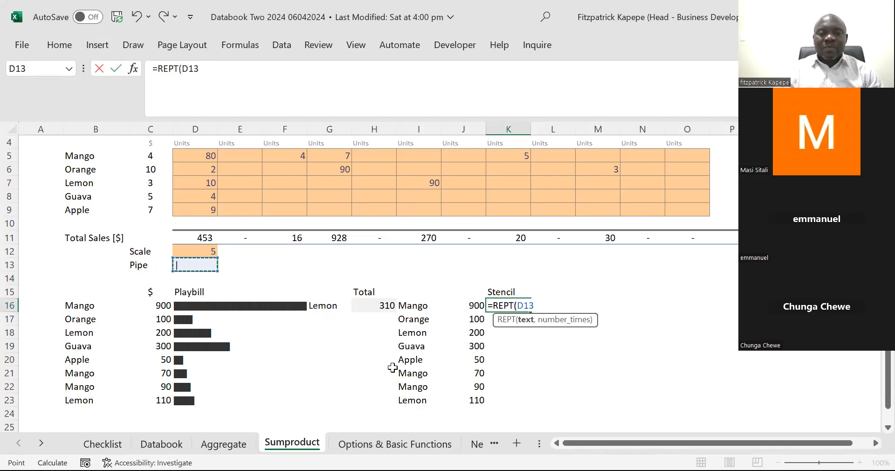
key(F4)
text(,)
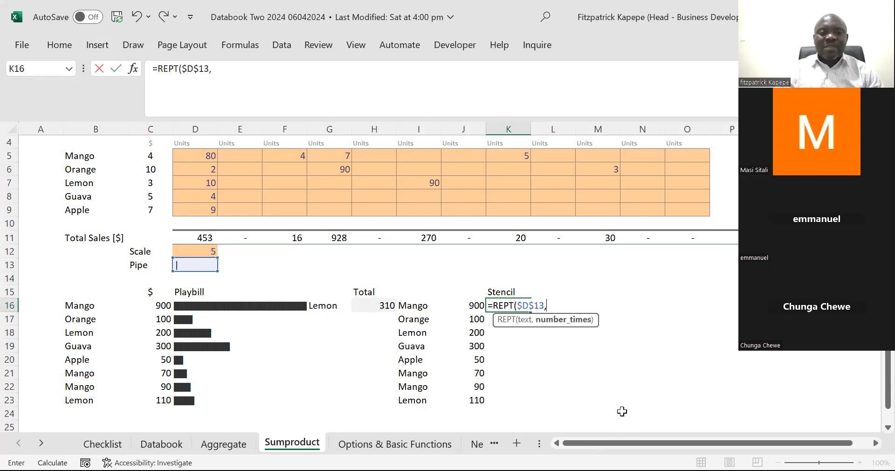
click(476, 305)
text(/)
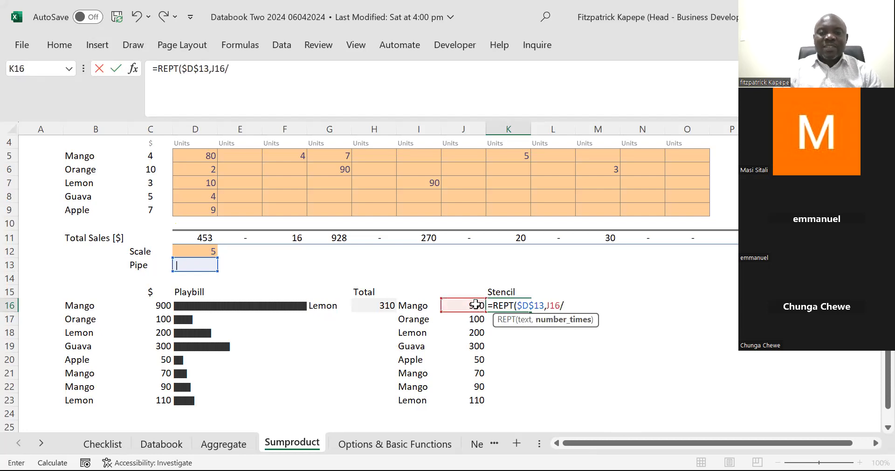
click(200, 247)
key(F4)
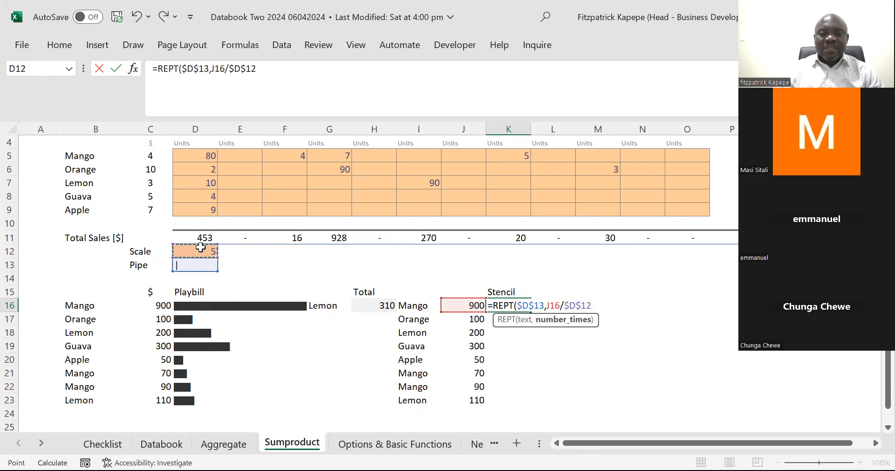
text())
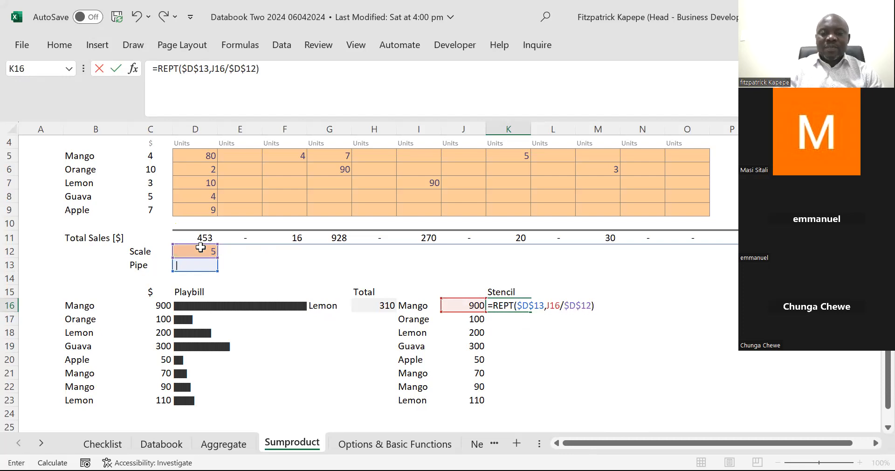
key(Return)
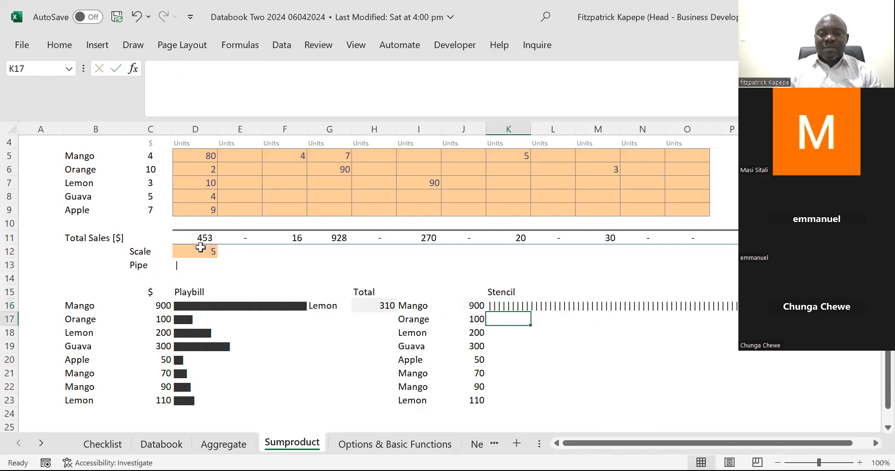
- Fill the K16 formula down the column through K24 and clear the surplus formula in K24
click(500, 306)
drag(529, 311, 522, 416)
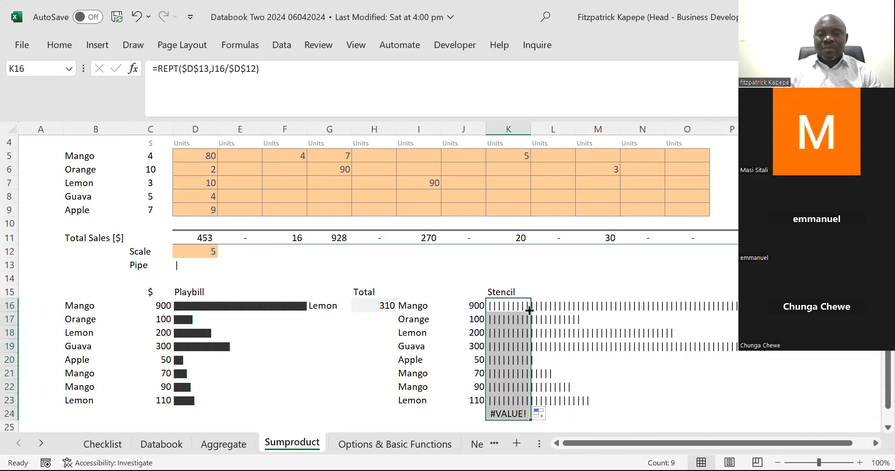
click(500, 414)
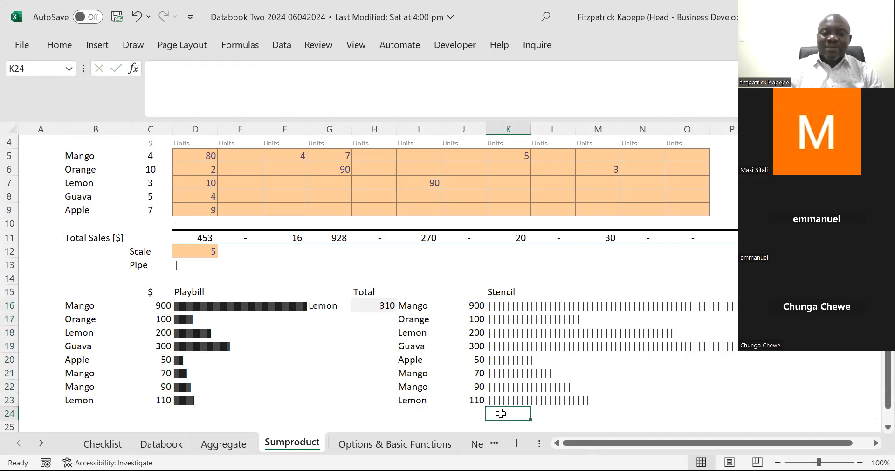
- Set the font of the repeated pipes in K16:K23 to Stencil
drag(505, 305, 504, 402)
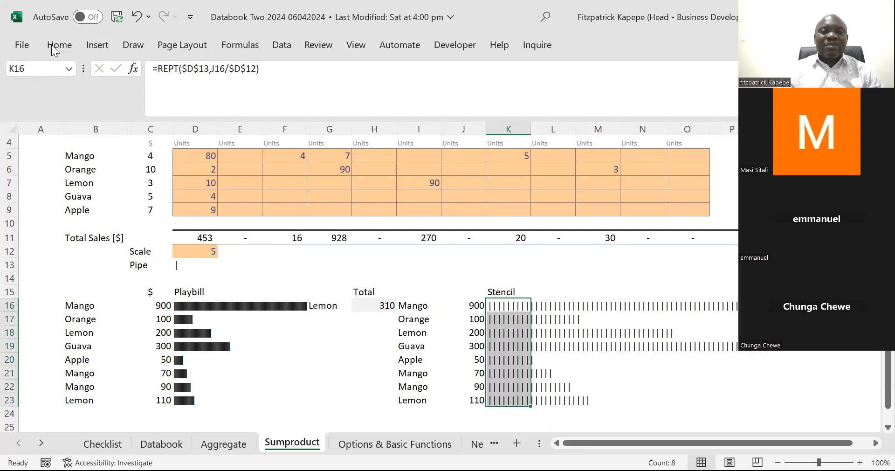
click(64, 49)
click(114, 70)
text(Stencil)
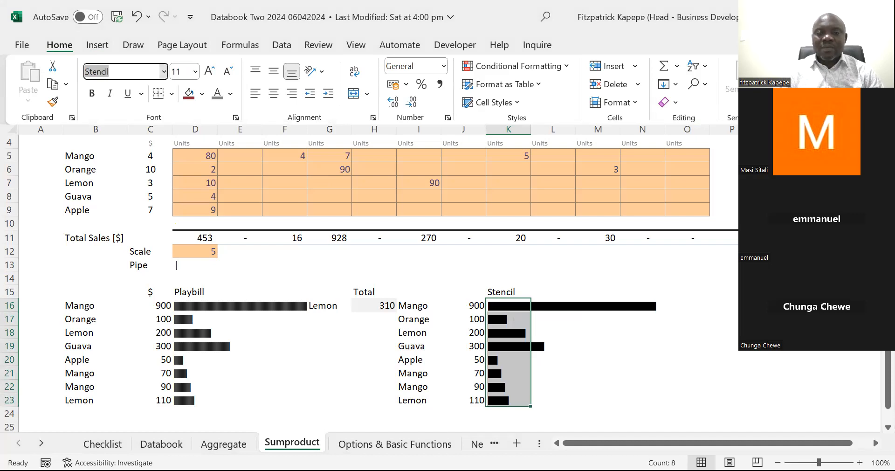
click(595, 390)
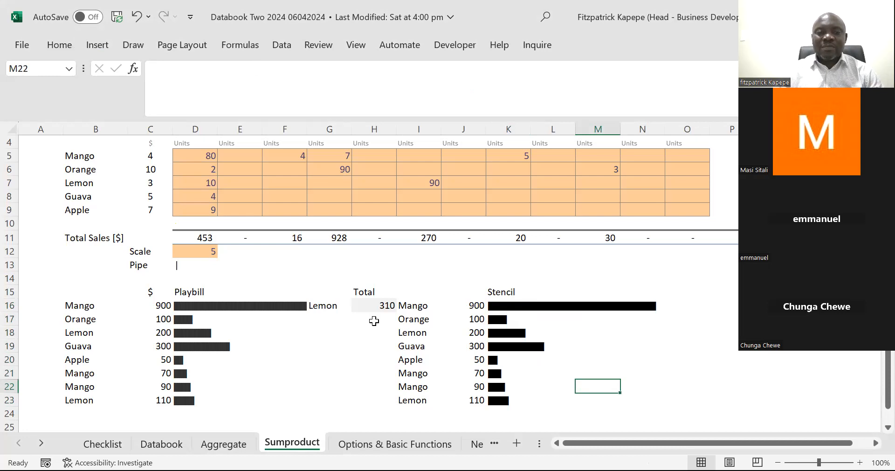
- Set the bar scale in D12 to 10
click(196, 246)
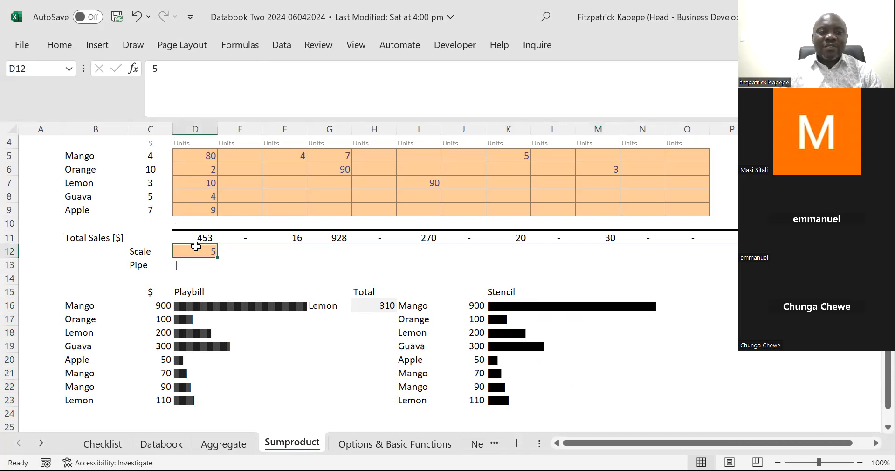
text(10)
key(Return)
key(Return)
key(Return)
key(Return)
key(Return)
key(Return)
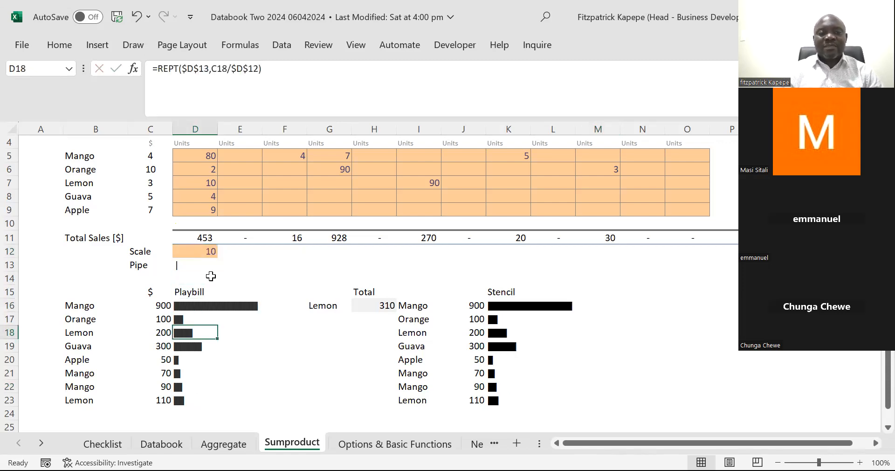
- Set the bar scale in D12 to 3
click(198, 251)
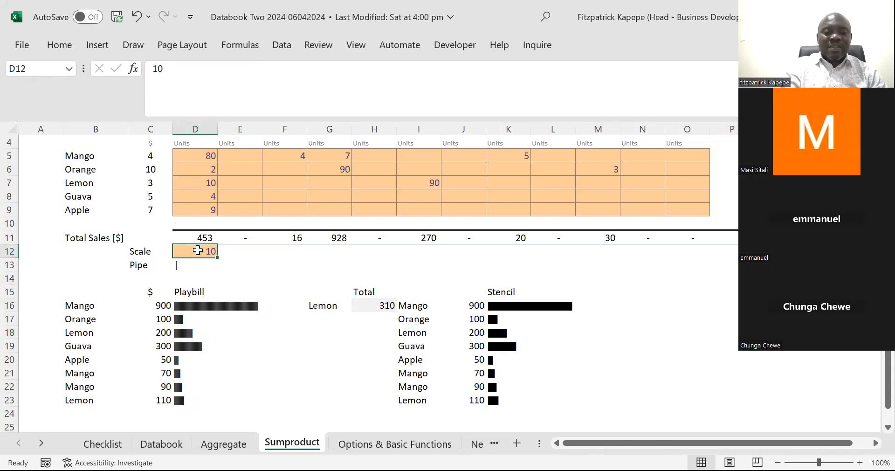
text(3)
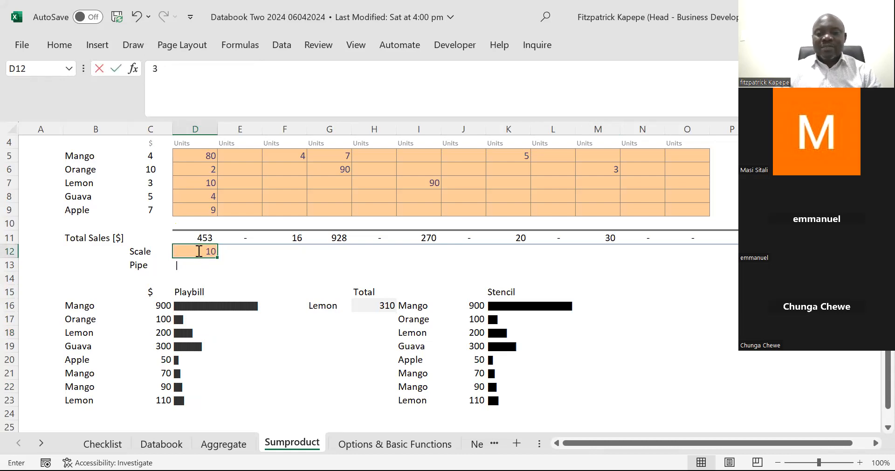
key(Return)
key(Down)
key(Down)
key(Down)
key(Up)
key(Up)
key(Up)
key(Up)
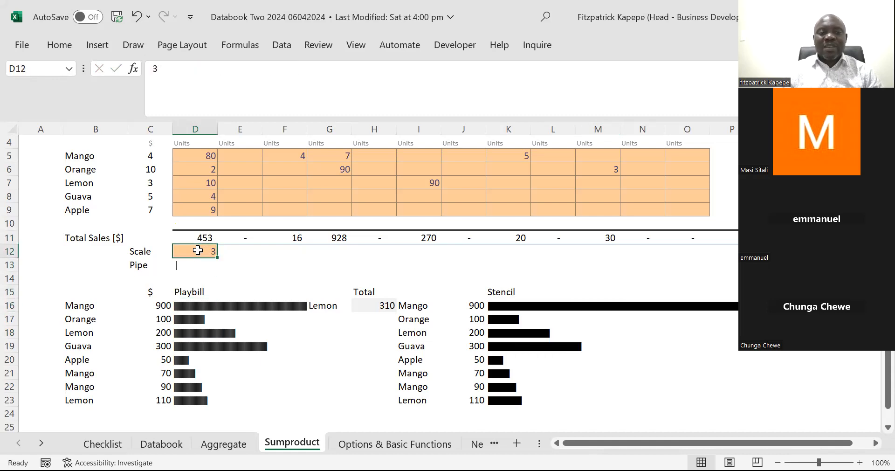
- Set the bar scale in D12 to 5
text(5)
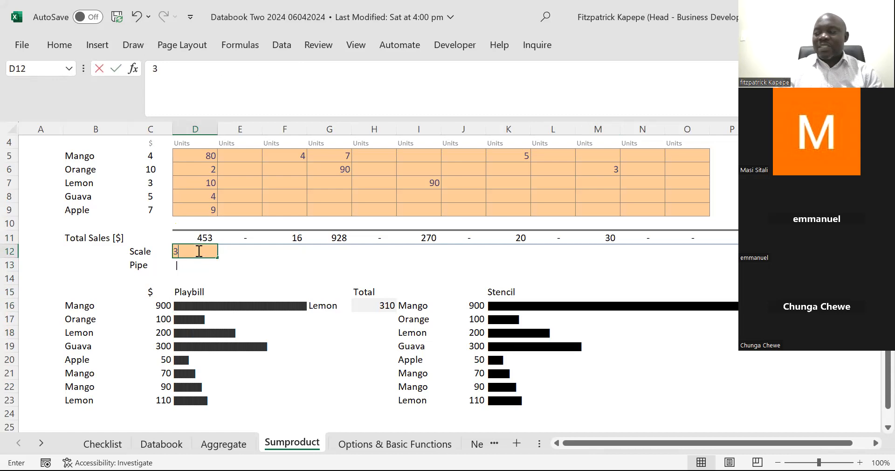
key(Return)
key(Down)
key(Down)
key(Down)
key(Down)
key(Down)
key(Down)
key(Down)
key(Down)
key(Down)
key(Down)
key(Down)
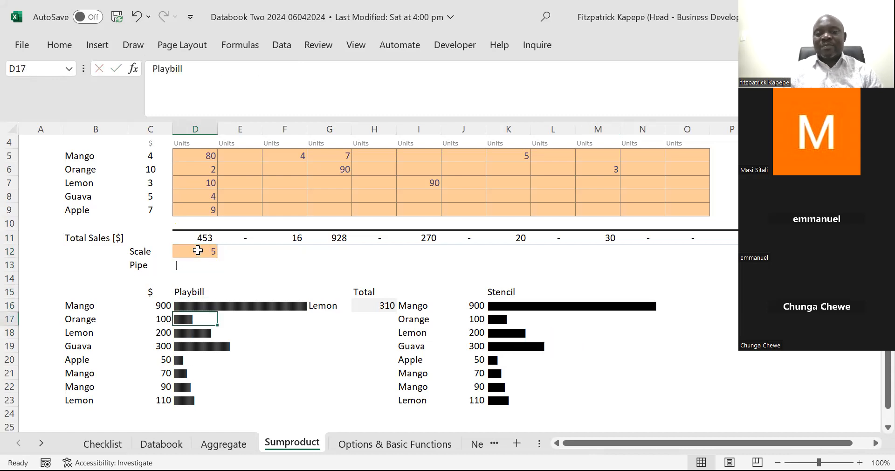
key(Down)
key(Down)
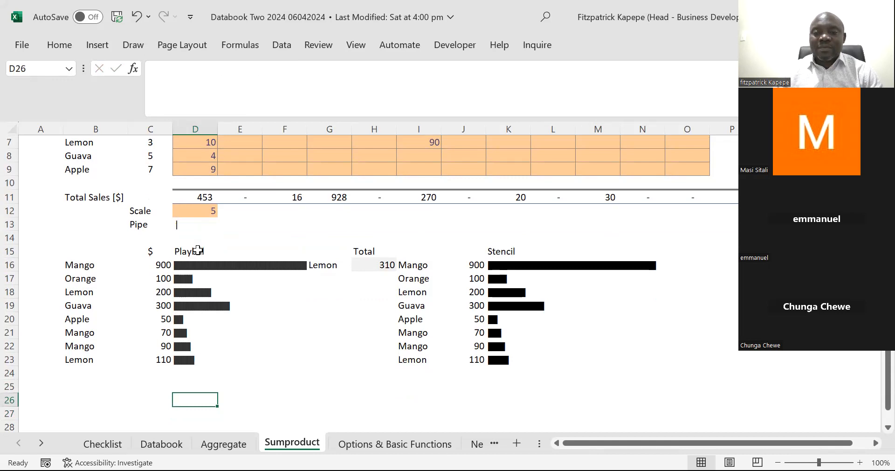
click(389, 220)
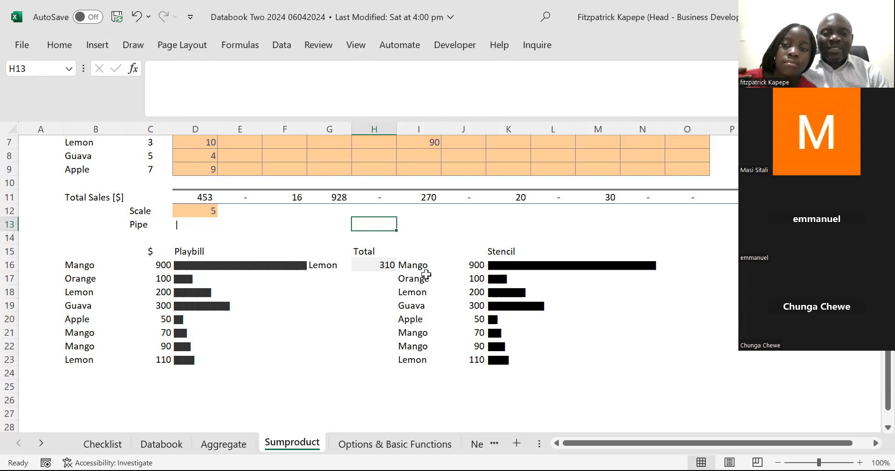
- Change the font color of the Stencil bars in K16:K23 to the dark orange theme color
click(496, 266)
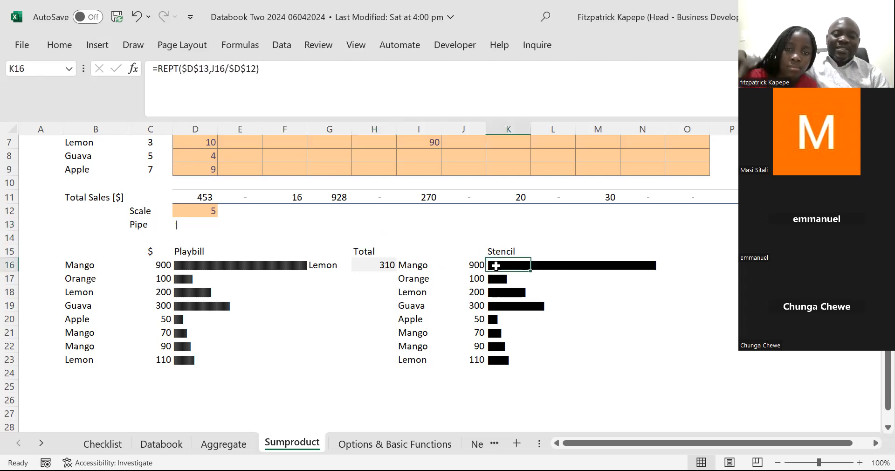
key(shift+Down)
key(shift+Down)
key(shift+Down)
key(shift+Down)
key(shift+Down)
key(shift+Down)
key(shift+Down)
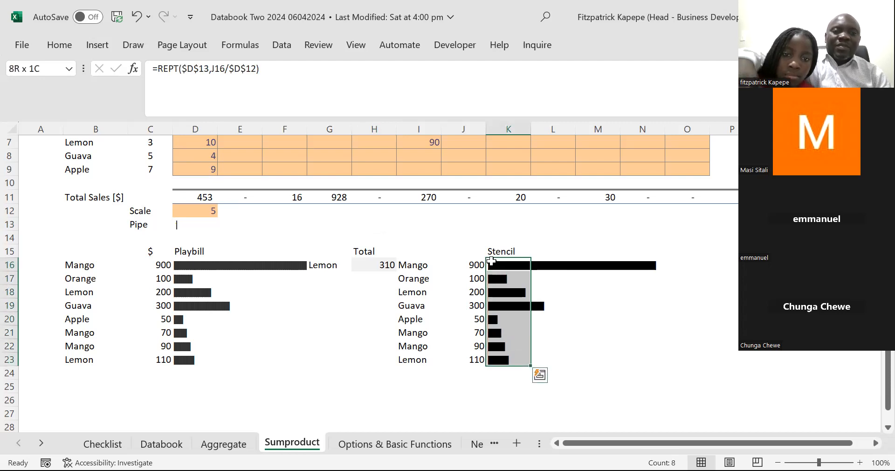
click(68, 43)
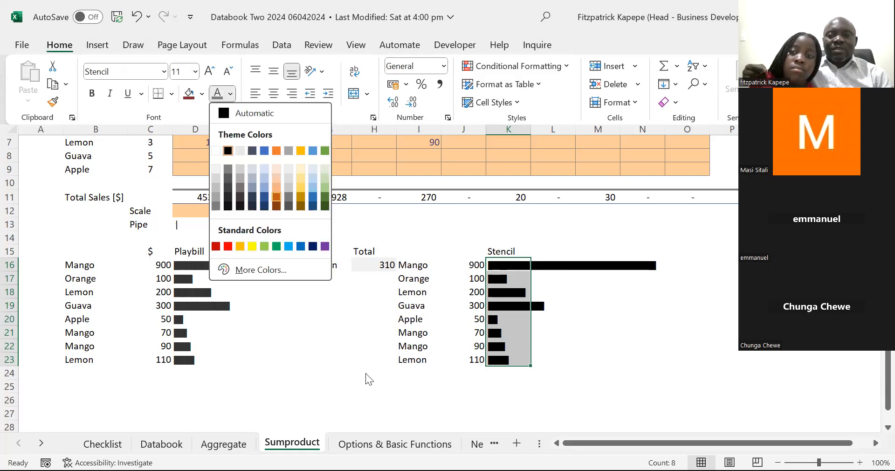
key(Return)
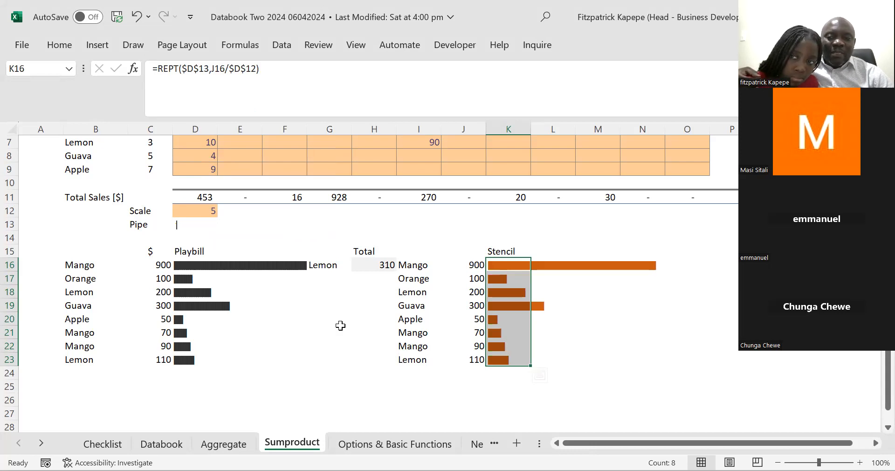
click(358, 343)
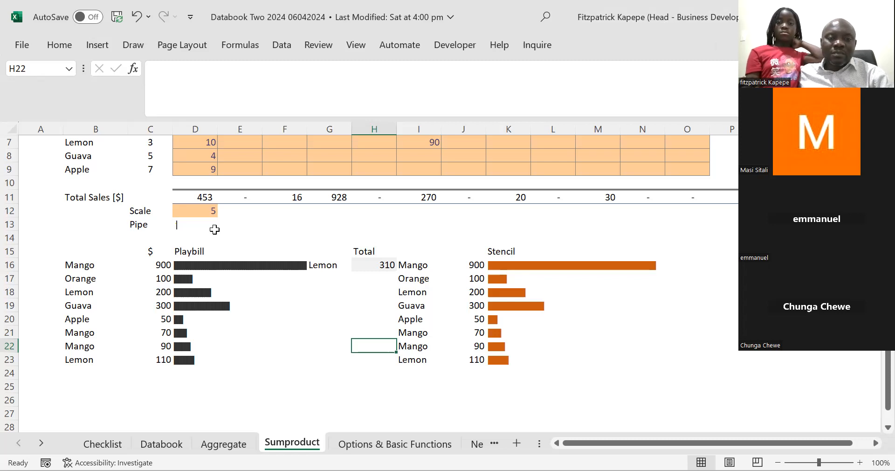
- Try the letter r and then the letter t in D13 as the repeated bar character
click(180, 224)
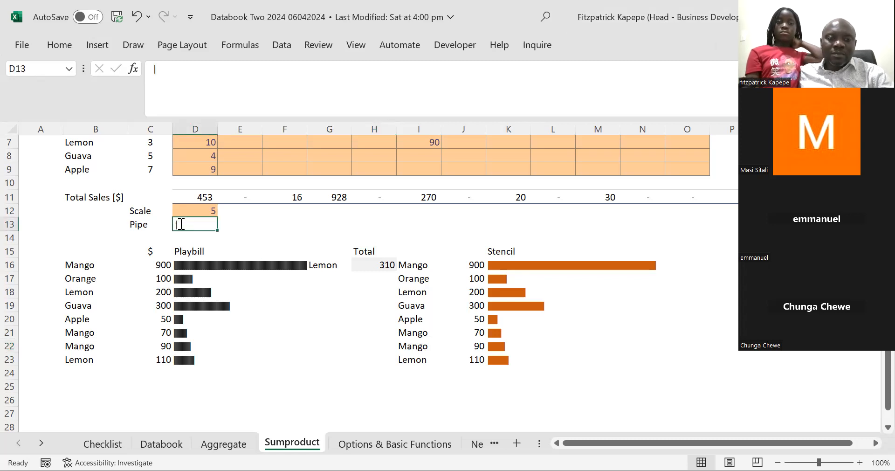
text(r)
key(Return)
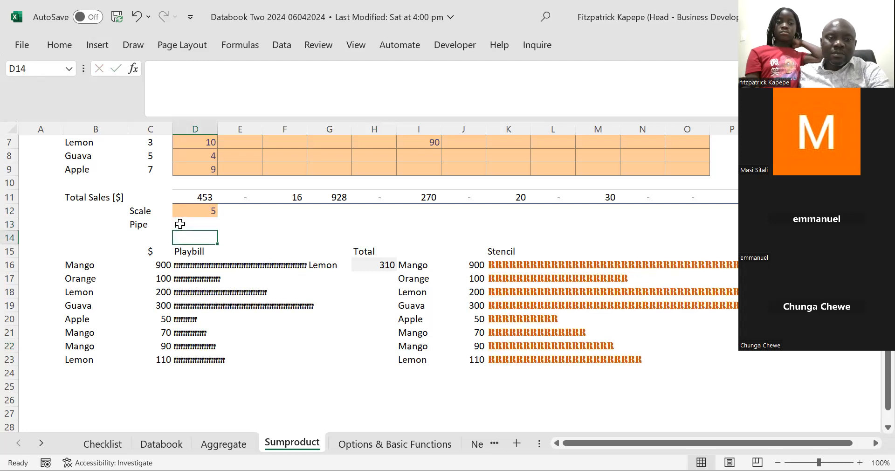
click(180, 224)
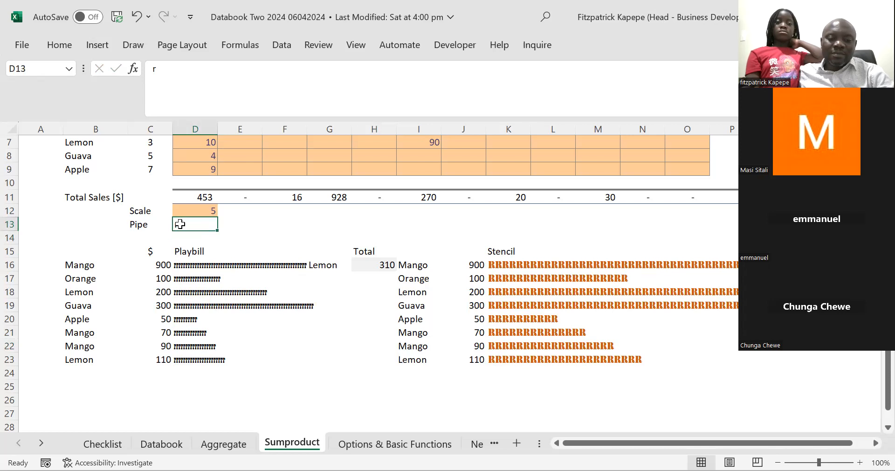
text(t)
key(Return)
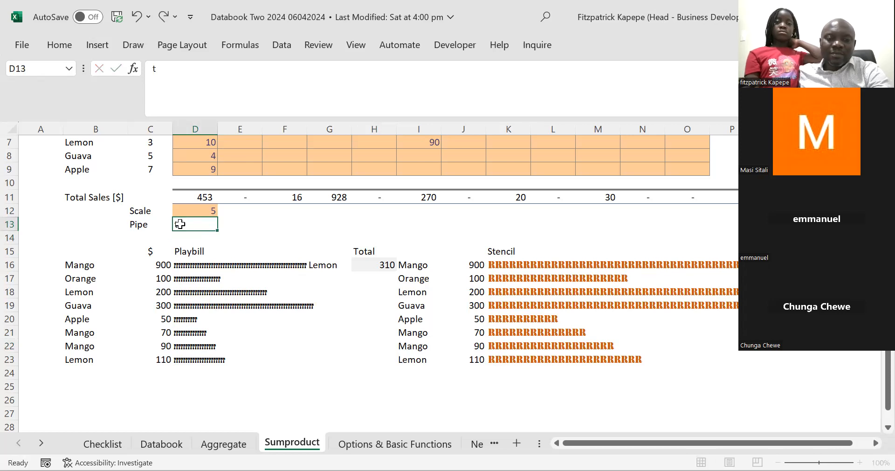
- Put the pipe character | back in D13 as the repeated bar character
click(180, 224)
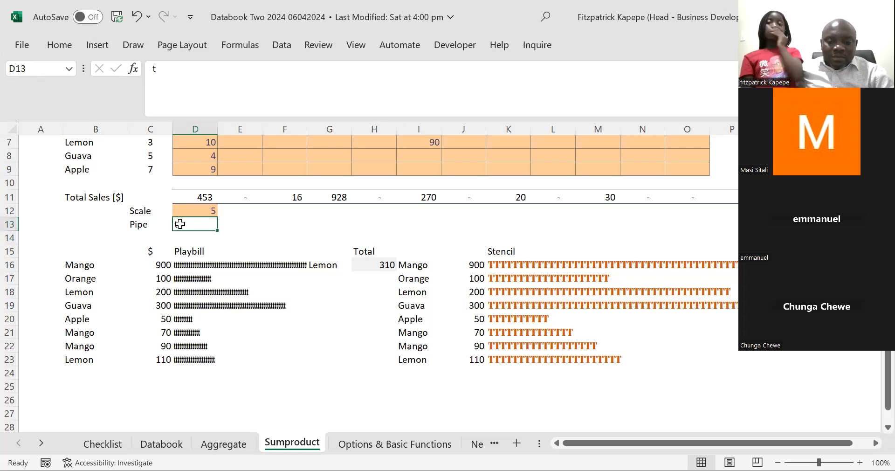
text(|)
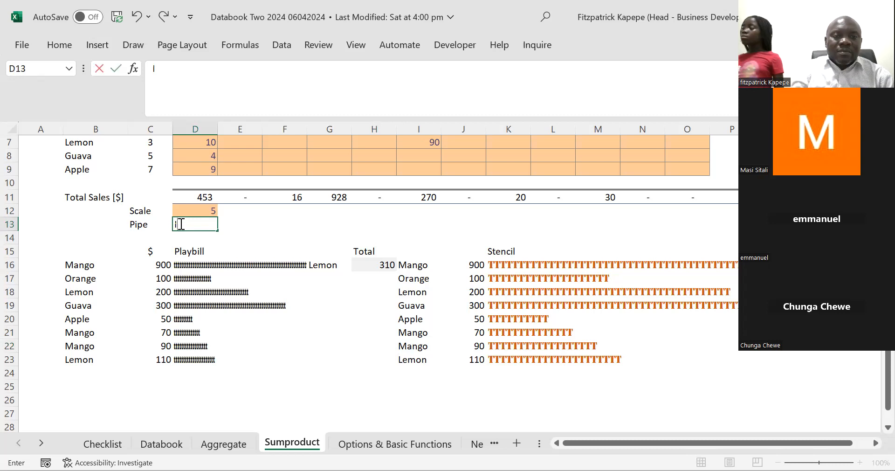
click(260, 232)
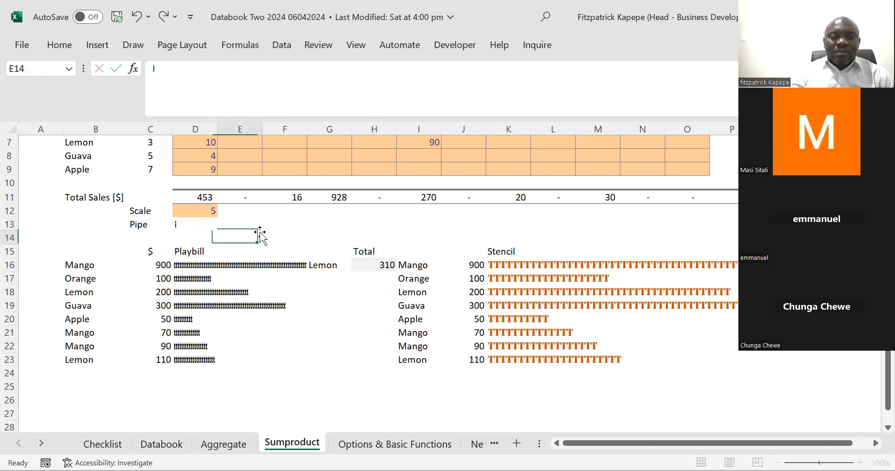
click(174, 224)
text(|)
click(264, 224)
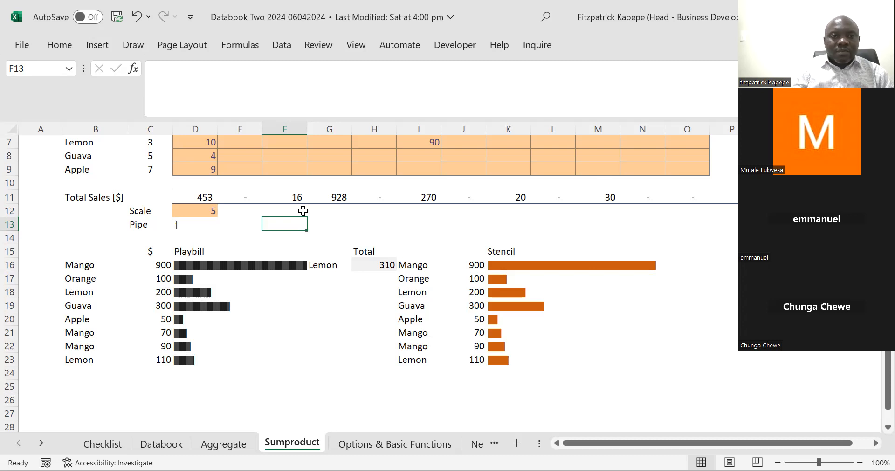
key(alt+Tab)
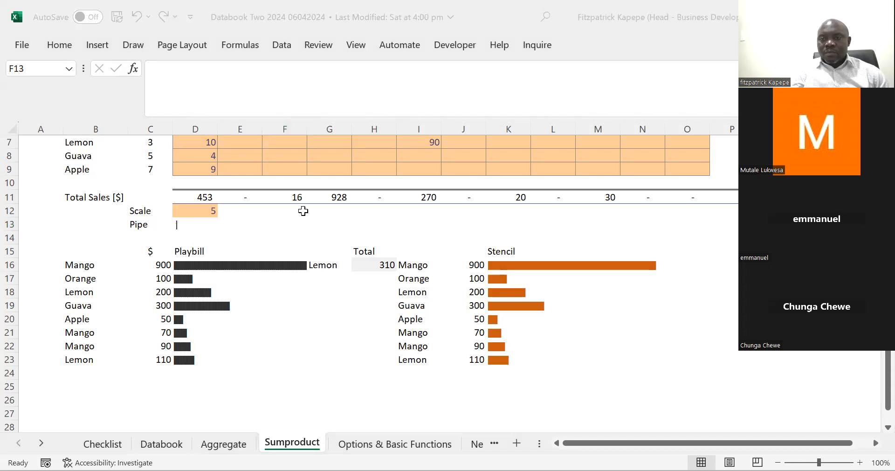